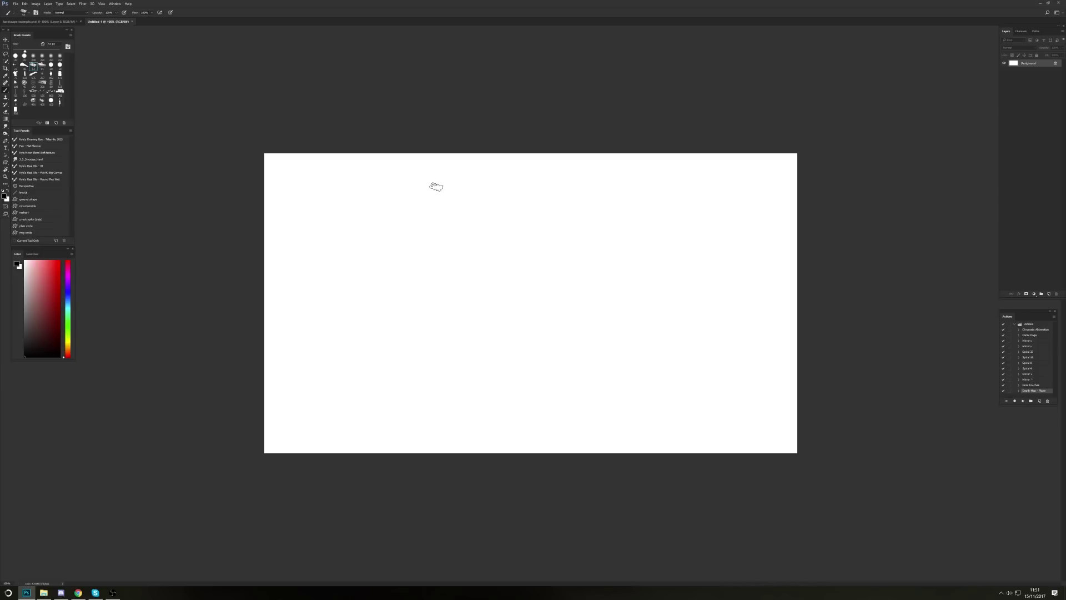
- Shrink the textured brush to a fine tip for drawing on the white canvas
key("bracketleft")
key("bracketleft")
key("bracketleft")
key("bracketleft")
key("bracketleft")
key("bracketleft")
- View the 3D mesh-from-layer options, including the mesh types under Depth Map to
left_click(115, 3)
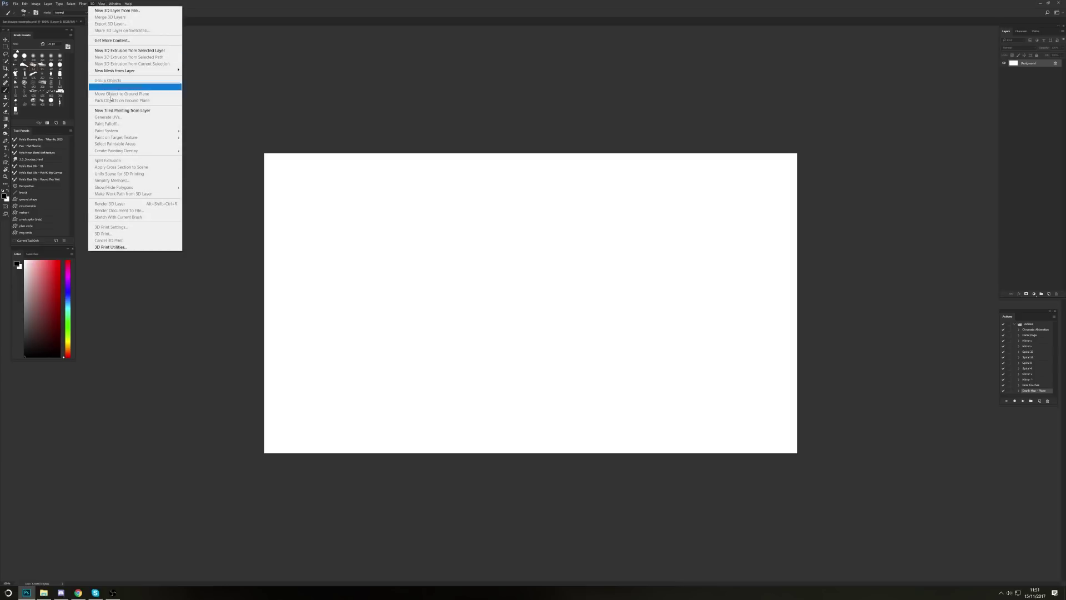
mouse_move(142, 72)
mouse_move(68, 84)
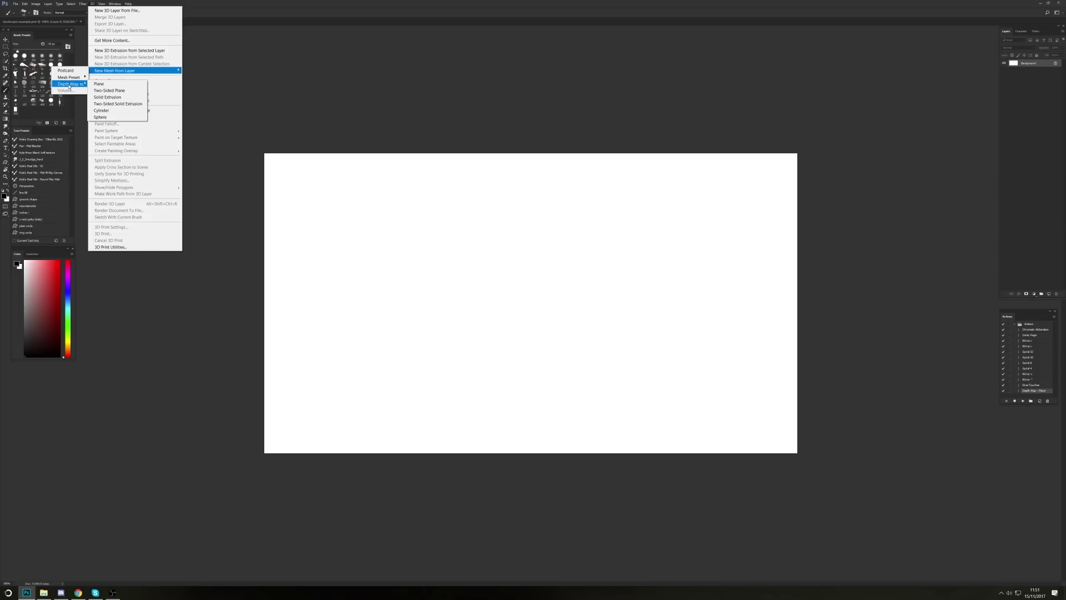
left_click(416, 7)
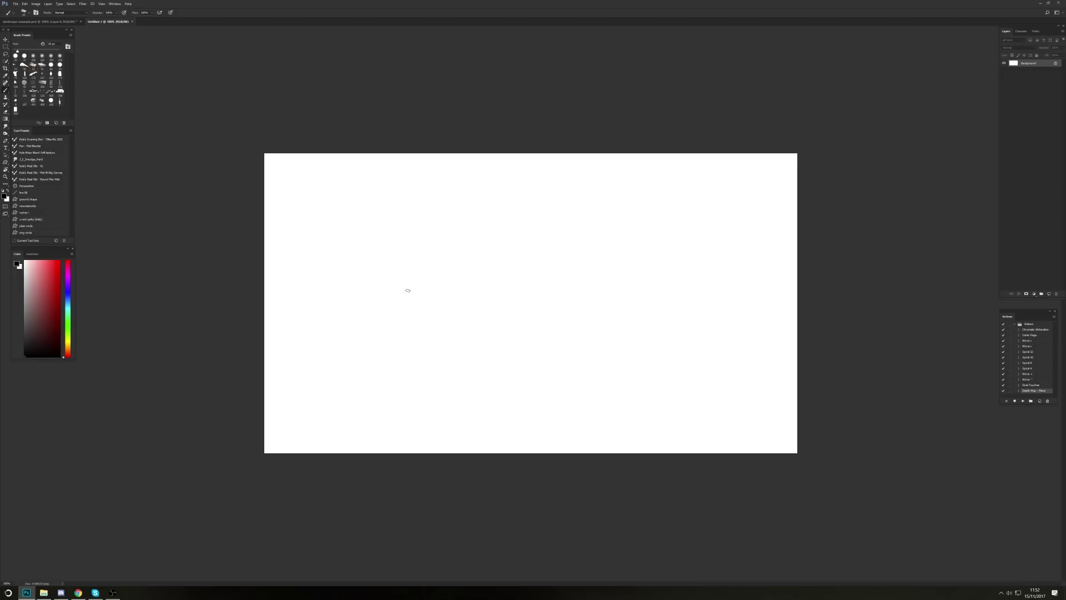
- Paint a thin zigzag and, with an enlarged brush, a broad dark patch and a long horizontal band fading from black
mouse_move(361, 262)
left_mouse_down()
mouse_move(398, 280)
mouse_move(583, 254)
mouse_move(565, 312)
left_mouse_up()
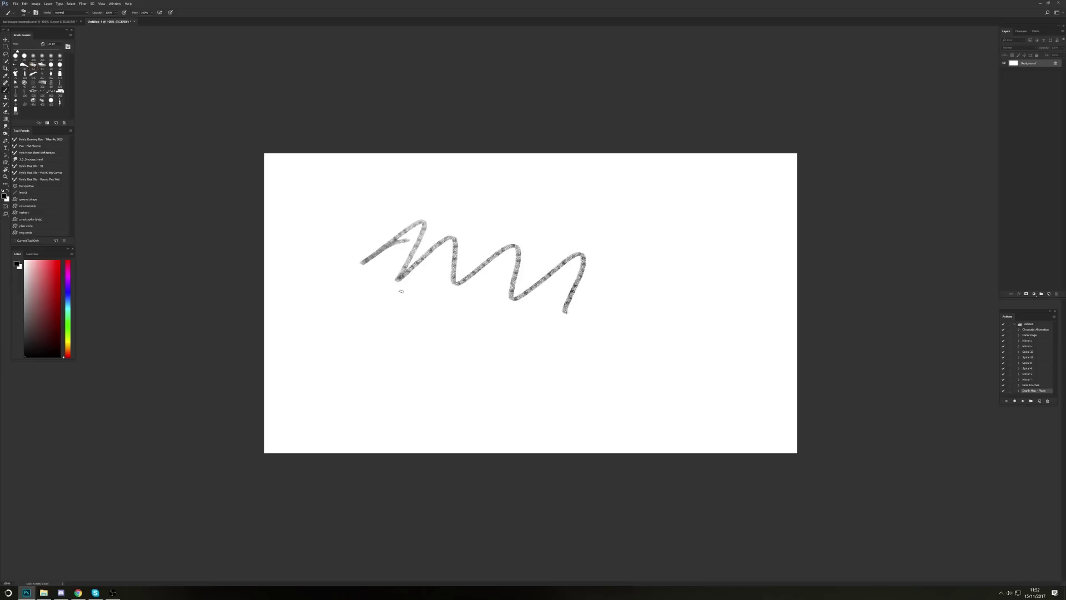
key("bracketright")
key("bracketright")
key("bracketright")
key("bracketright")
key("bracketright")
key("bracketright")
key("bracketright")
key("bracketright")
key("bracketright")
key("bracketright")
key("bracketright")
mouse_move(392, 200)
left_mouse_down()
mouse_move(343, 256)
mouse_move(342, 233)
mouse_move(317, 275)
mouse_move(347, 228)
left_mouse_up()
mouse_move(321, 321)
left_mouse_down()
mouse_move(327, 390)
mouse_move(344, 349)
mouse_move(341, 362)
mouse_move(307, 362)
mouse_move(318, 399)
mouse_move(340, 352)
mouse_move(359, 383)
mouse_move(392, 380)
mouse_move(421, 350)
mouse_move(508, 393)
mouse_move(611, 363)
mouse_move(680, 378)
left_mouse_up()
key("ctrl+z")
- Lower the lightness with Hue/Saturation to turn the white background mid-grey
key("ctrl+u")
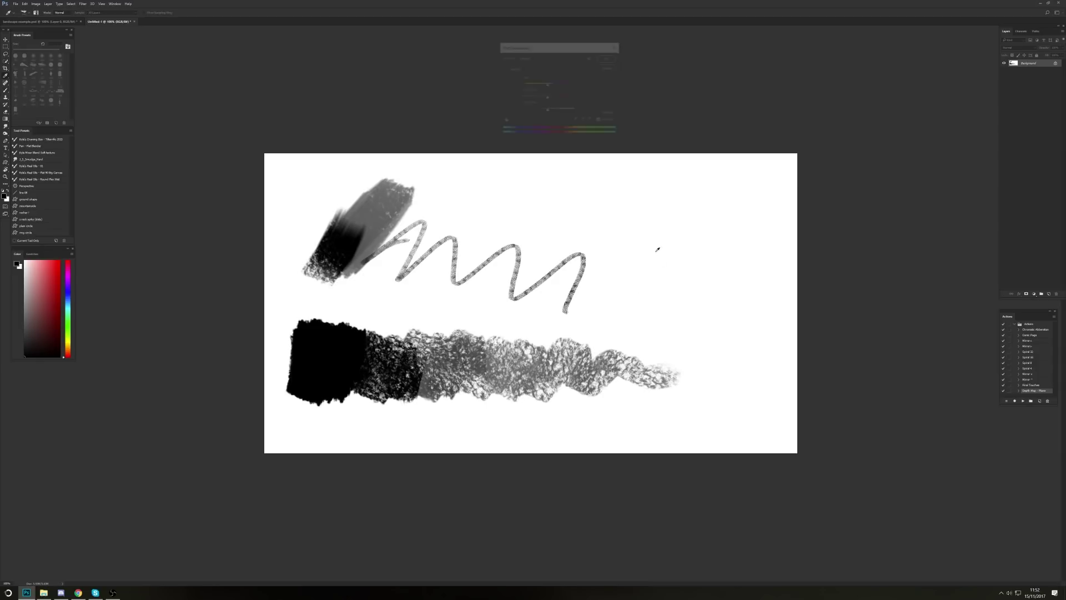
left_click_drag(544, 112, 534, 111)
key("Return")
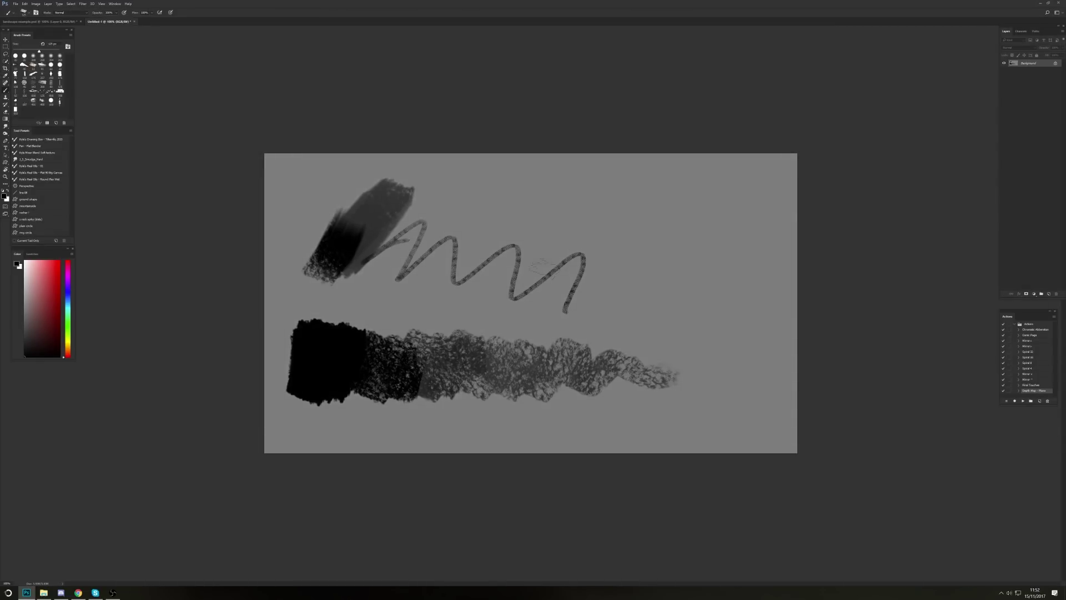
- Paint white over the faded end of the horizontal band to complete a black-to-white value scale
left_click_drag(769, 374, 472, 378)
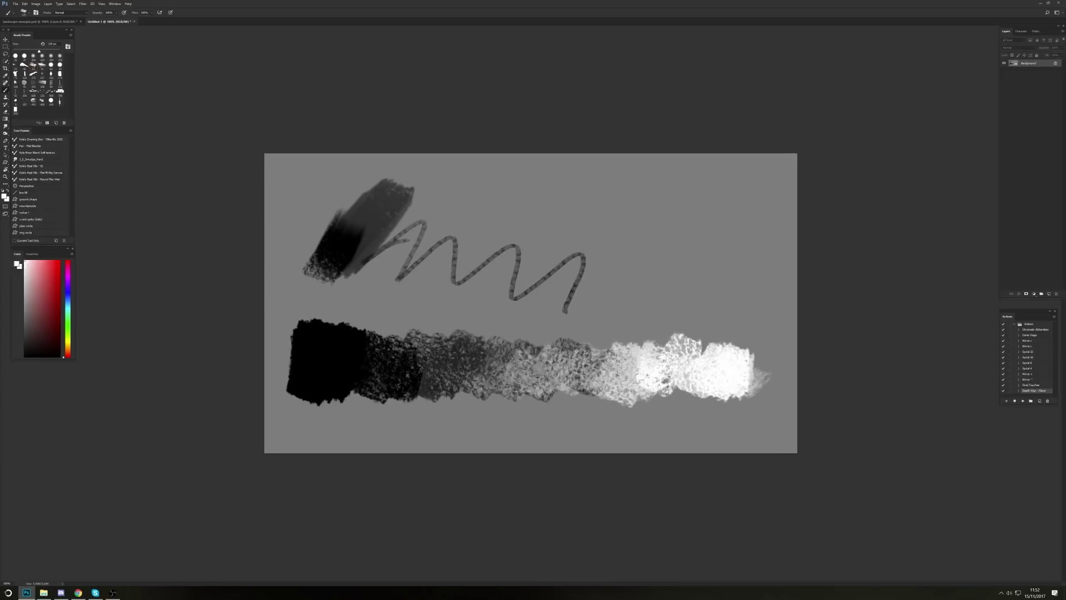
mouse_move(733, 344)
left_mouse_down()
mouse_move(710, 371)
mouse_move(649, 385)
left_mouse_up()
left_click(550, 386, "alt")
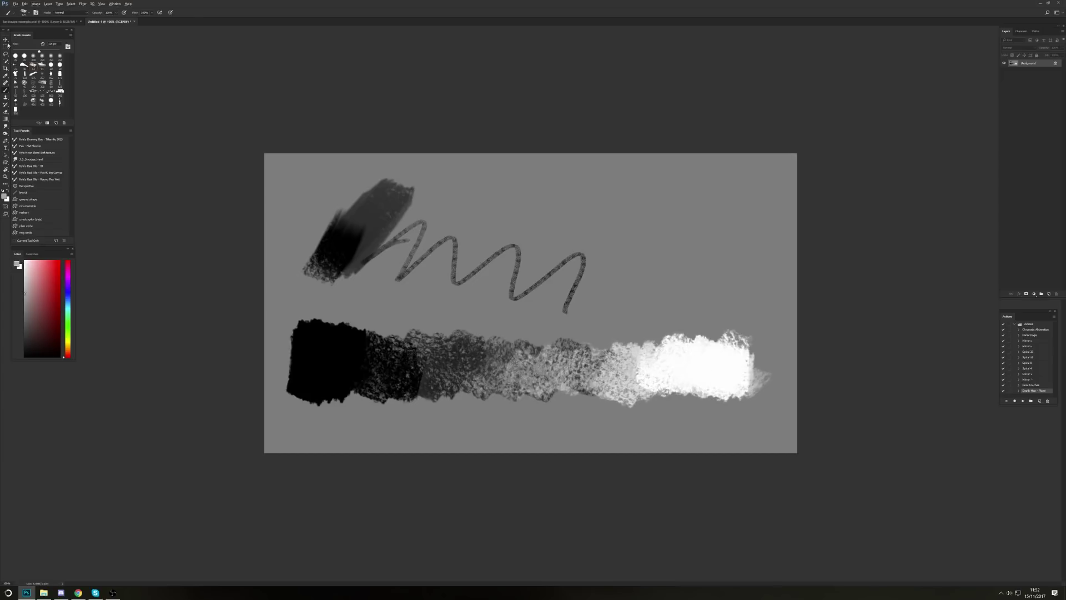
- Crop the image to a strip around the black-to-white band and return to the Brush tool
left_click(5, 66)
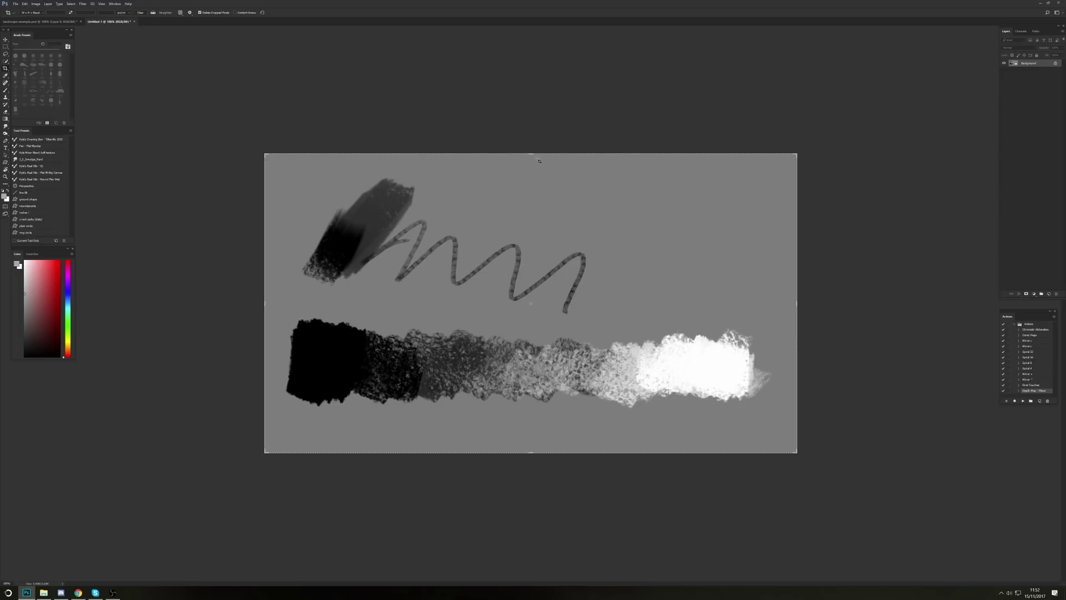
left_click_drag(539, 161, 542, 228)
key("Return")
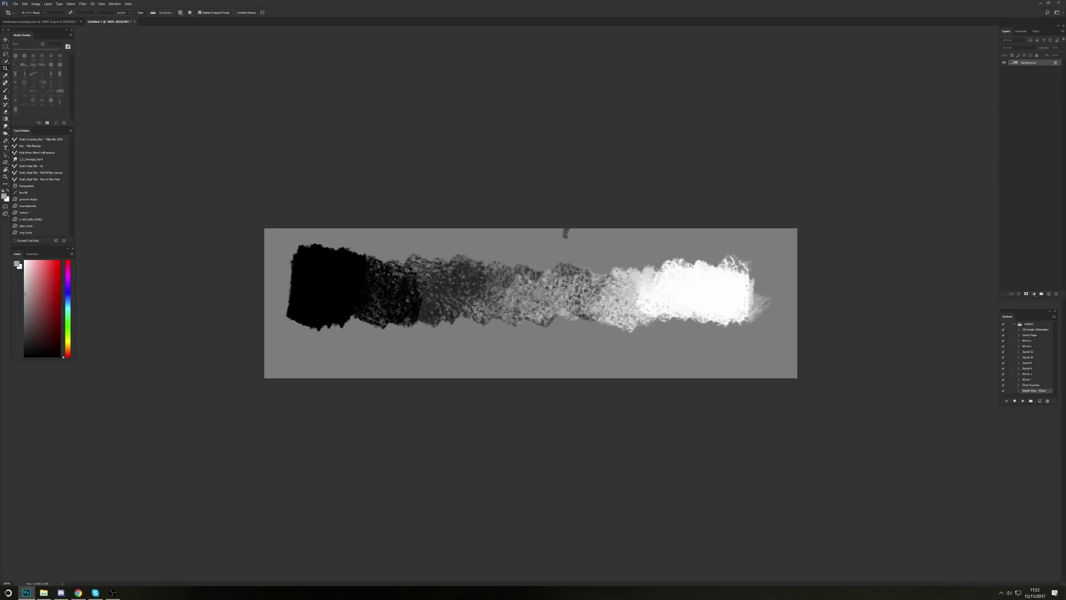
left_click(563, 285)
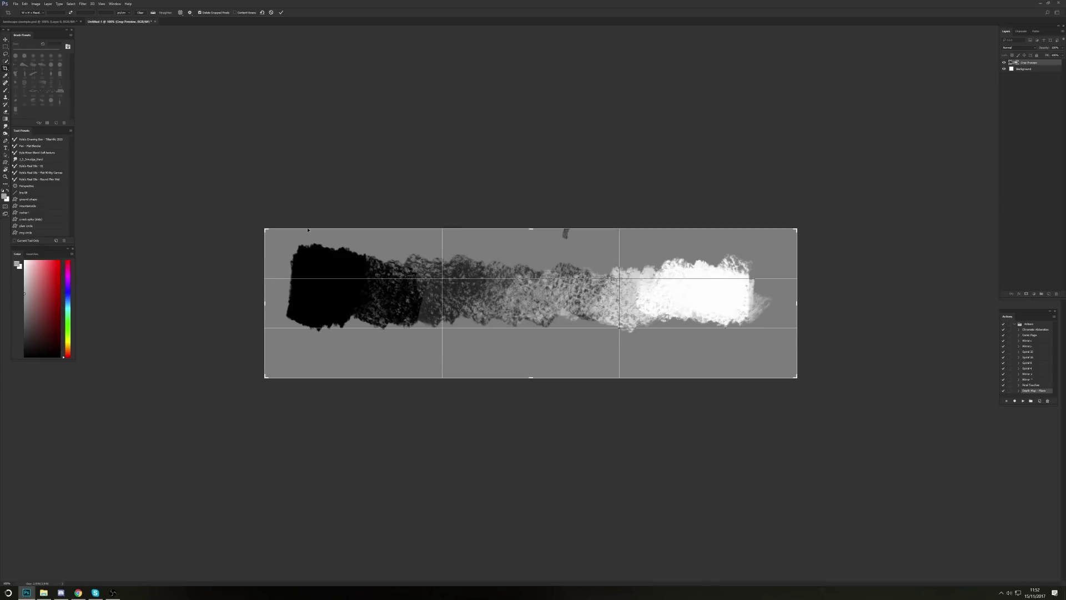
key("Return")
key("b")
- Create a 3D depth-map plane mesh from the cropped layer and orbit the camera to inspect its relief
left_click(83, 3)
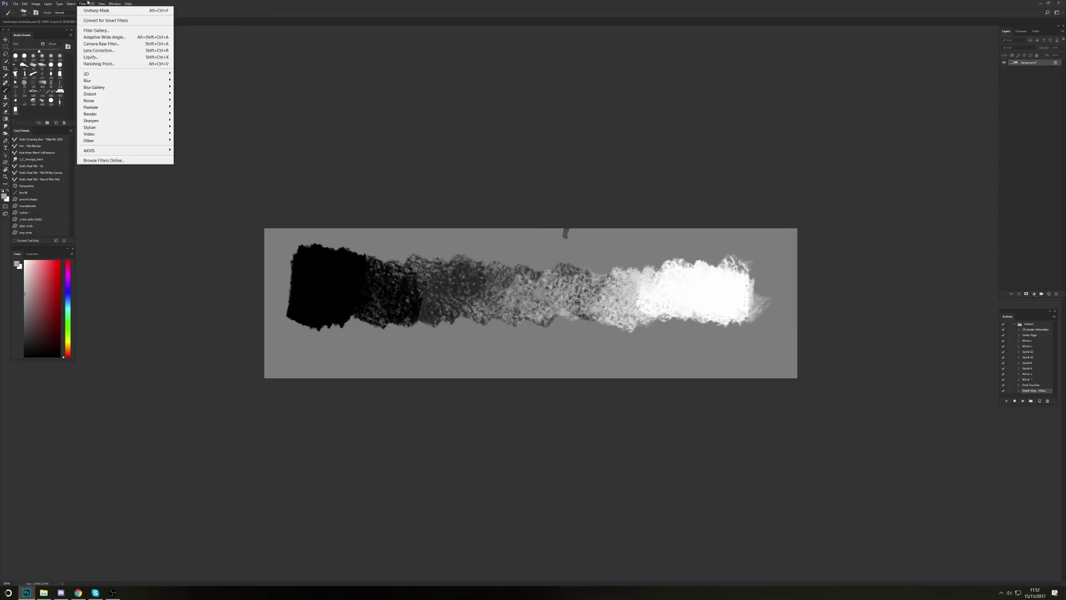
mouse_move(92, 3)
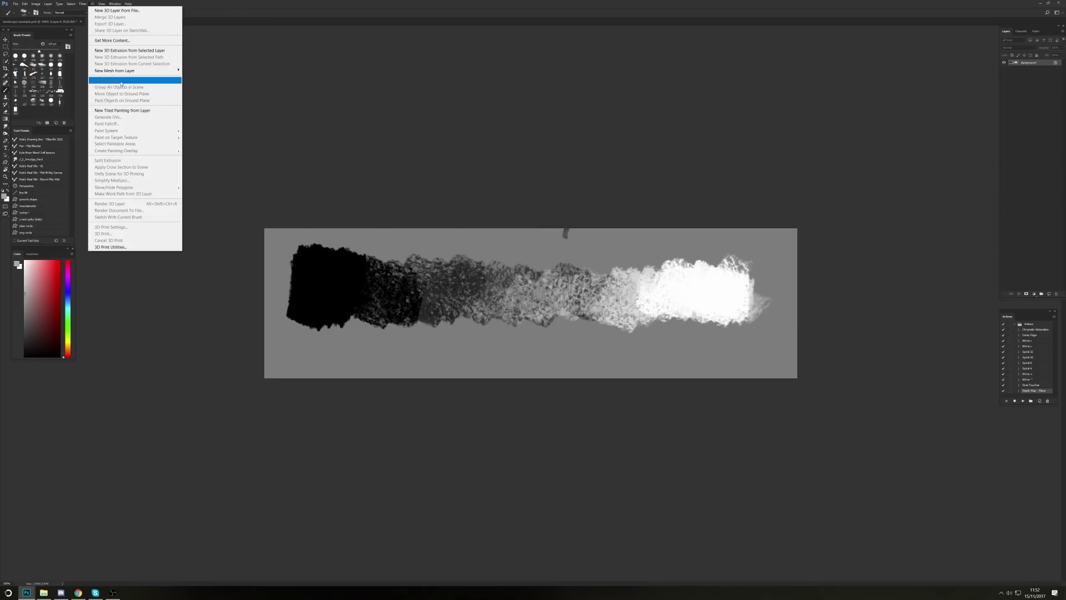
left_click(102, 84)
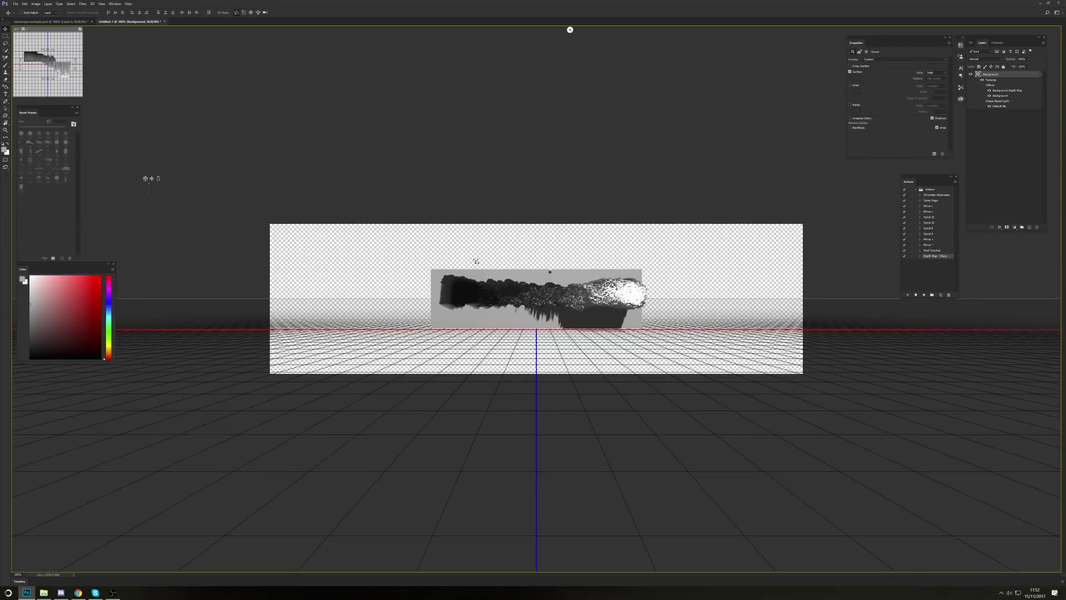
mouse_move(145, 178)
left_mouse_down()
mouse_move(144, 160)
mouse_move(148, 187)
mouse_move(164, 184)
mouse_move(142, 181)
mouse_move(149, 168)
mouse_move(139, 178)
left_mouse_up()
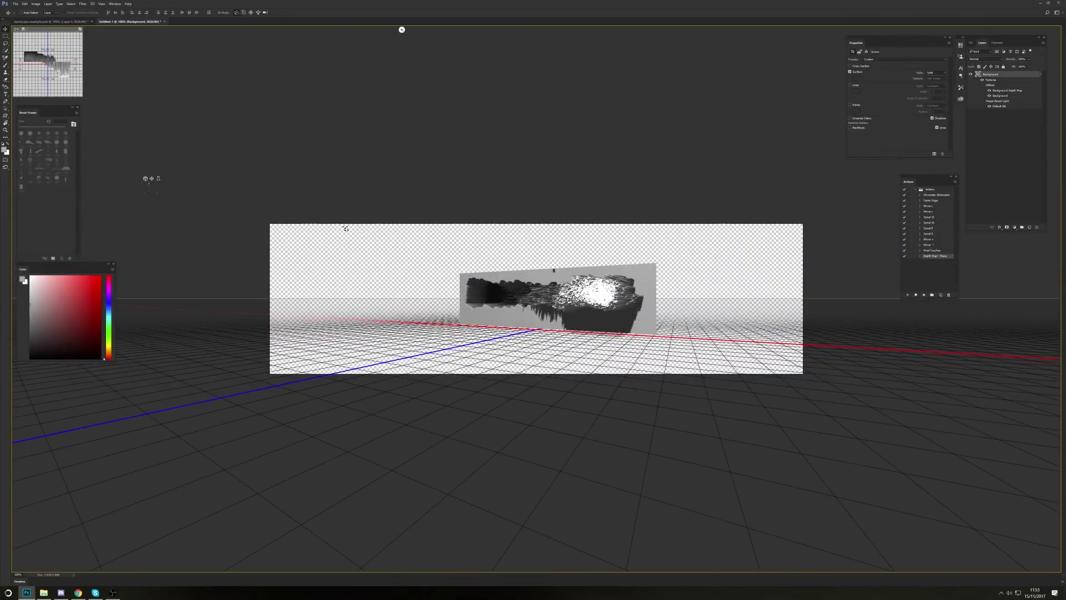
- Restore the painting workspace and undo the 3D conversion and the crop
key("F2")
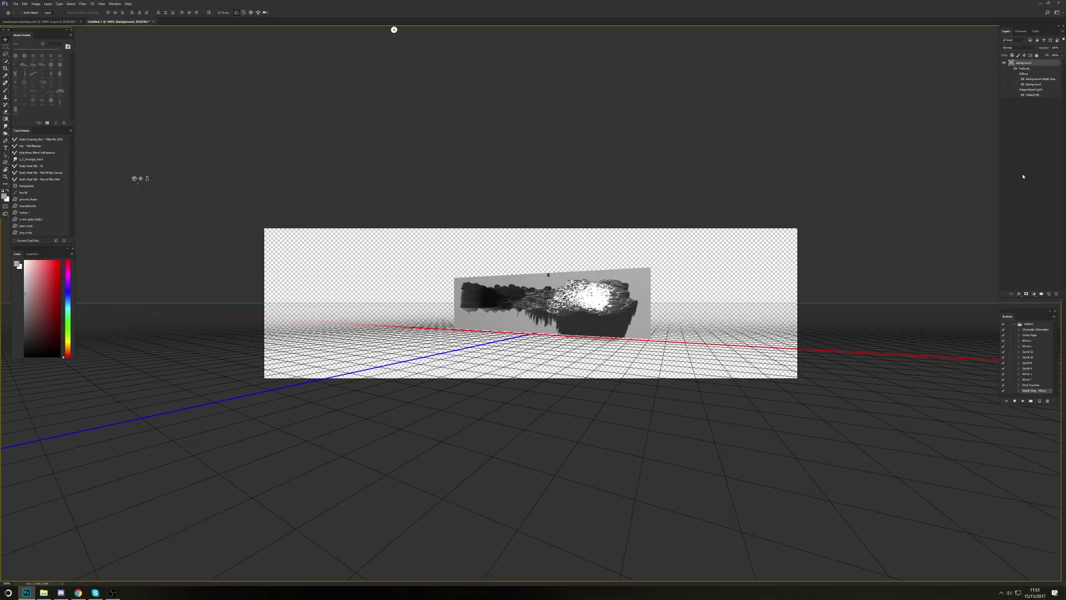
key("ctrl+alt+z")
key("ctrl+alt+z")
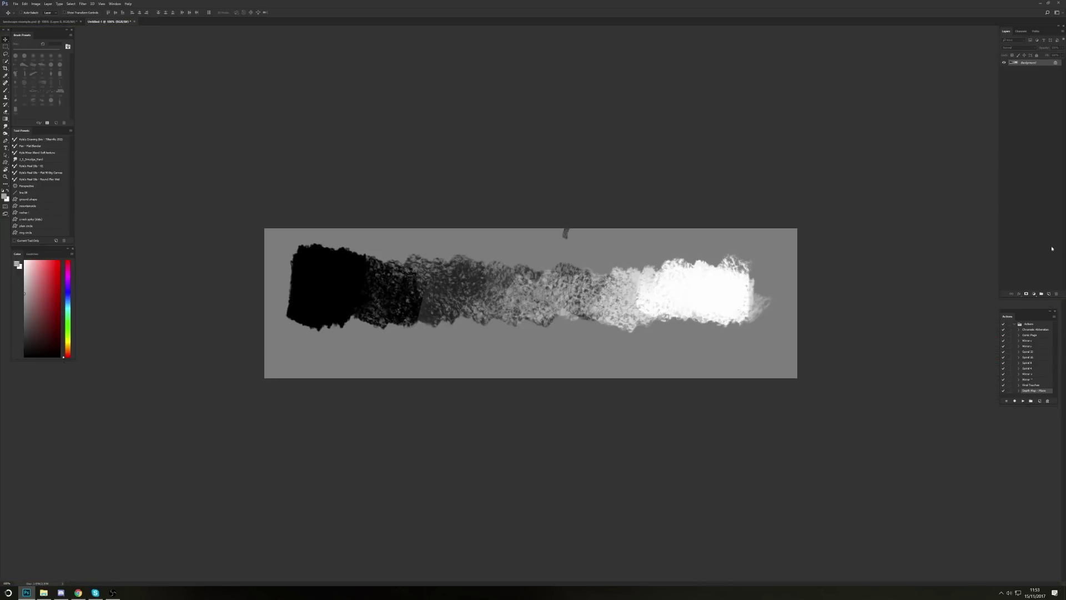
key("ctrl+alt+z")
- Paint over the whole canvas in flat mid-grey with a very large brush
key("b")
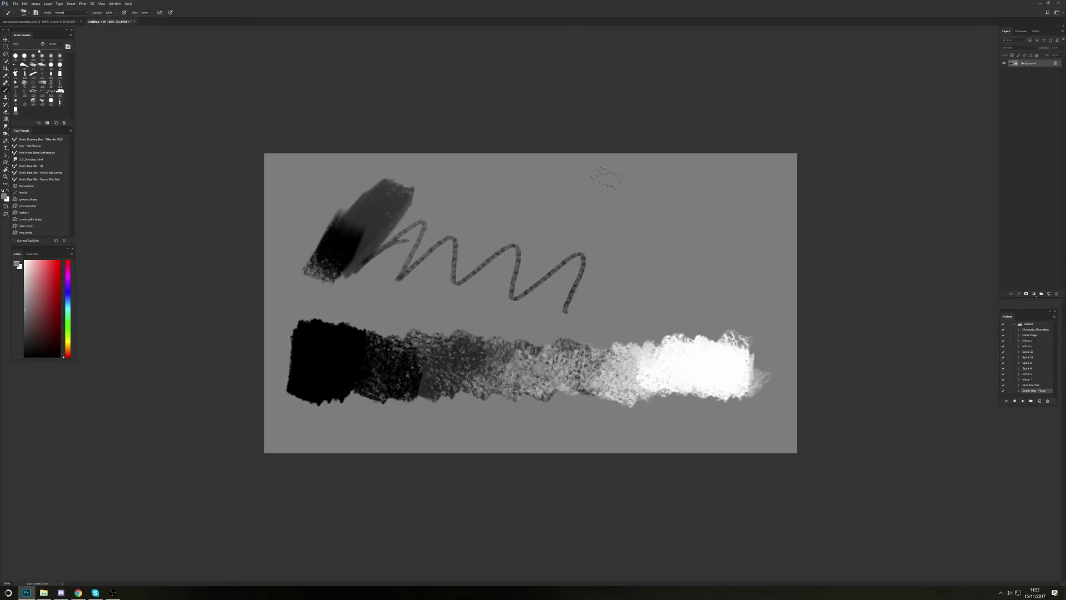
key("bracketright")
key("bracketright")
key("bracketright")
key("bracketright")
key("bracketright")
key("bracketright")
key("bracketright")
key("bracketright")
key("bracketright")
key("bracketright")
mouse_move(364, 223)
left_mouse_down()
mouse_move(233, 381)
mouse_move(428, 414)
mouse_move(457, 500)
left_mouse_up()
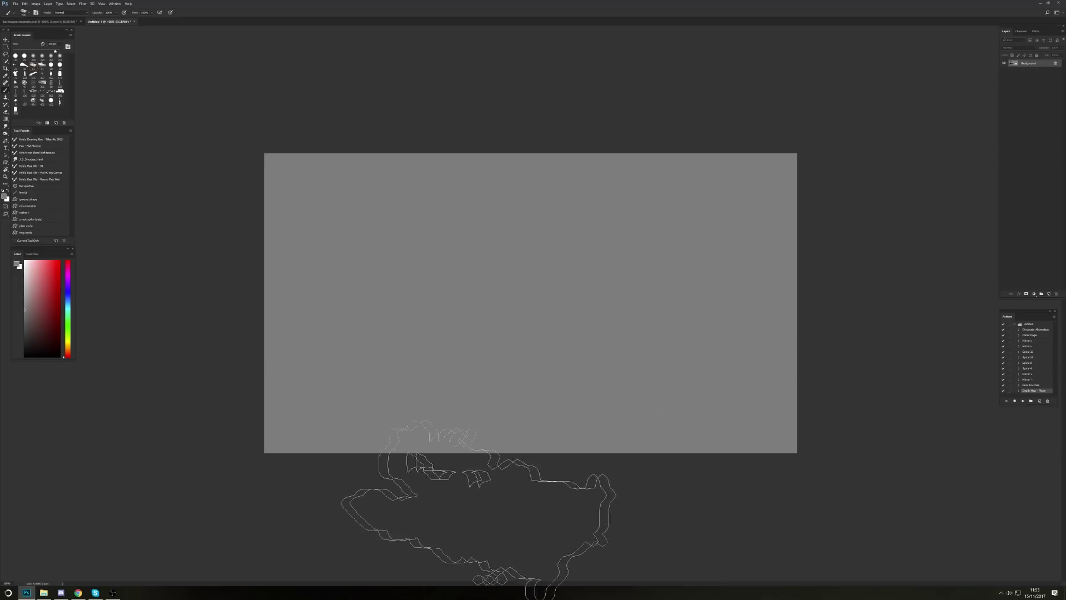
- With a smaller round textured brush, paint a darker grey rocky mass down the canvas's left side and along its lower middle
key("bracketleft")
key("bracketleft")
key("bracketleft")
key("bracketleft")
key("bracketleft")
key("bracketleft")
key("bracketleft")
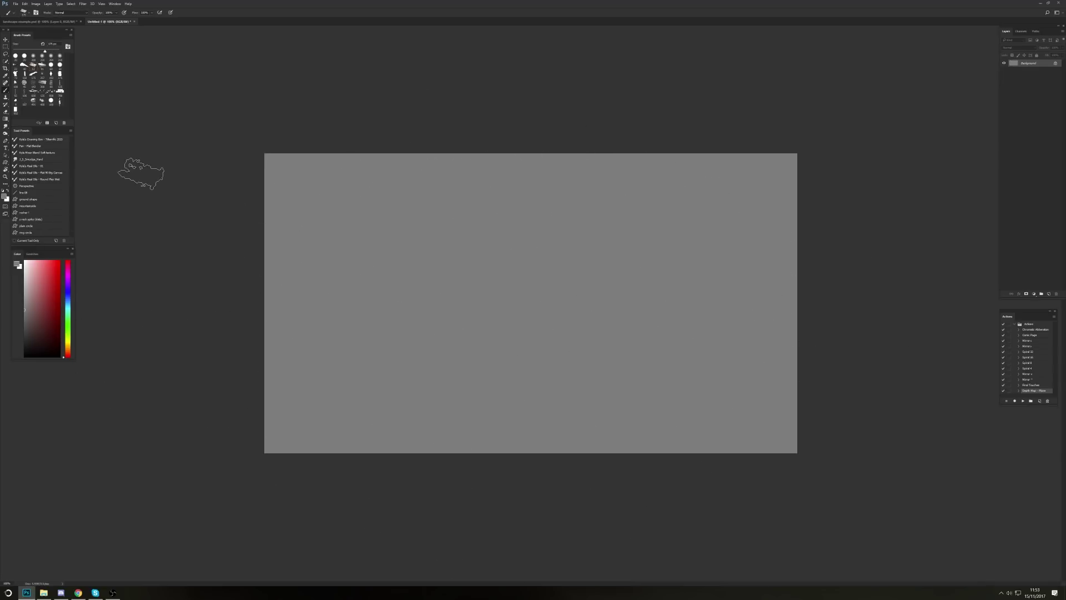
left_click(4, 190)
left_click_drag(286, 217, 389, 294)
key("ctrl+z")
left_click(53, 69)
mouse_move(344, 217)
left_mouse_down()
mouse_move(339, 266)
mouse_move(326, 265)
mouse_move(311, 331)
mouse_move(400, 367)
mouse_move(505, 333)
mouse_move(600, 372)
mouse_move(347, 372)
mouse_move(317, 345)
mouse_move(335, 400)
left_mouse_up()
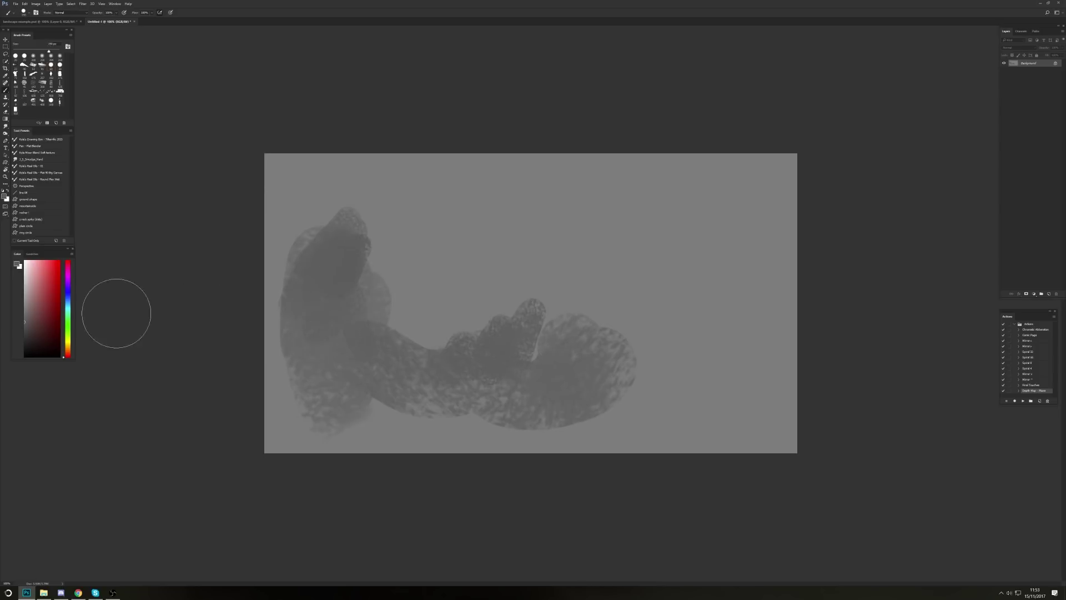
- Paint a soft white glow above the rocky mass, right of the canvas centre, with a large soft brush
left_click_drag(32, 265, 8, 241)
mouse_move(478, 253)
left_mouse_down()
mouse_move(605, 239)
mouse_move(528, 247)
left_mouse_up()
key("ctrl+z")
key("ctrl+z")
key("]")
key("]")
key("]")
key("]")
key("]")
key("]")
left_click_drag(617, 247, 702, 281)
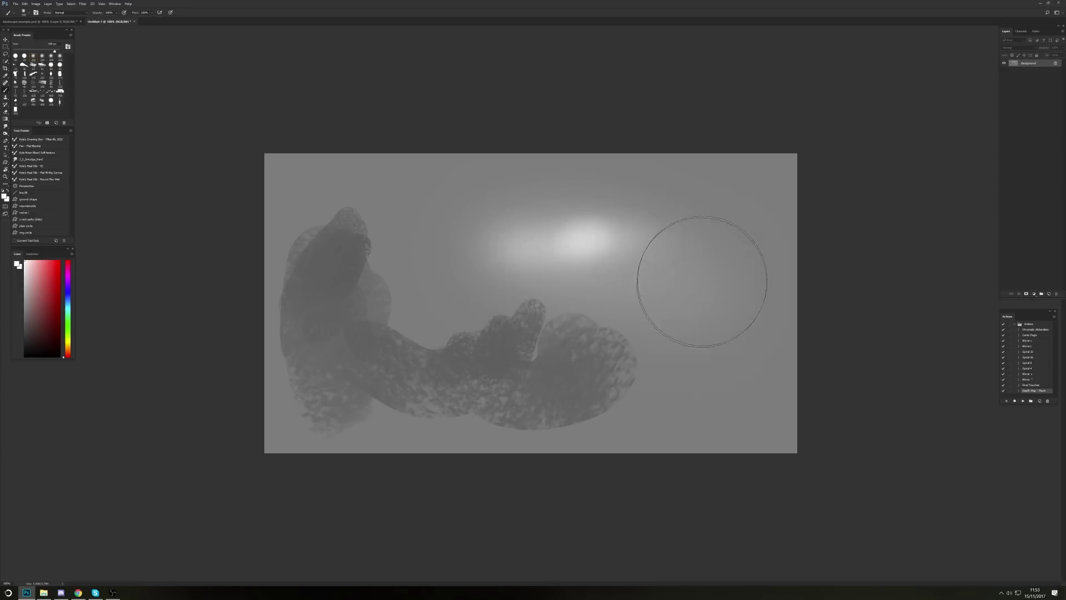
- Darken the lower left part of the rocky mass with a large soft brush in a sampled dark grey
left_click(569, 266, "alt")
key("[")
key("[")
key("[")
key("[")
key("[")
key("[")
key("[")
left_click(348, 333, "alt")
key("bracketright")
key("]")
key("]")
left_click_drag(333, 347, 397, 424)
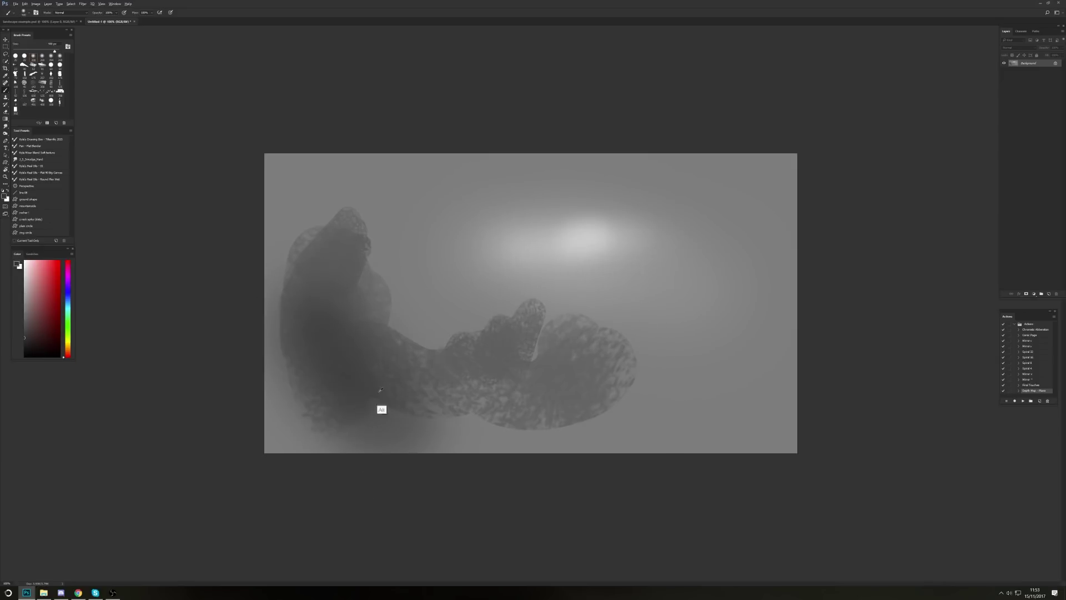
- Extend soft dark grey shading along the canvas's lower part and add a darker diagonal patch at its right side
left_click(378, 413, "alt")
key("[")
mouse_move(332, 368)
left_mouse_down()
mouse_move(339, 429)
mouse_move(262, 357)
mouse_move(410, 427)
mouse_move(542, 430)
mouse_move(507, 399)
mouse_move(586, 381)
mouse_move(627, 399)
mouse_move(750, 363)
mouse_move(645, 386)
left_mouse_up()
key("bracketleft")
key("bracketleft")
key("bracketleft")
key("bracketleft")
key("bracketleft")
mouse_move(747, 311)
left_mouse_down()
mouse_move(714, 311)
mouse_move(649, 371)
mouse_move(649, 354)
left_mouse_up()
- Using sampled greys, add a soft light highlight over the upper left peak and a dark spot beside it
key("bracketright")
key("bracketright")
key("bracketright")
left_click(583, 248, "alt")
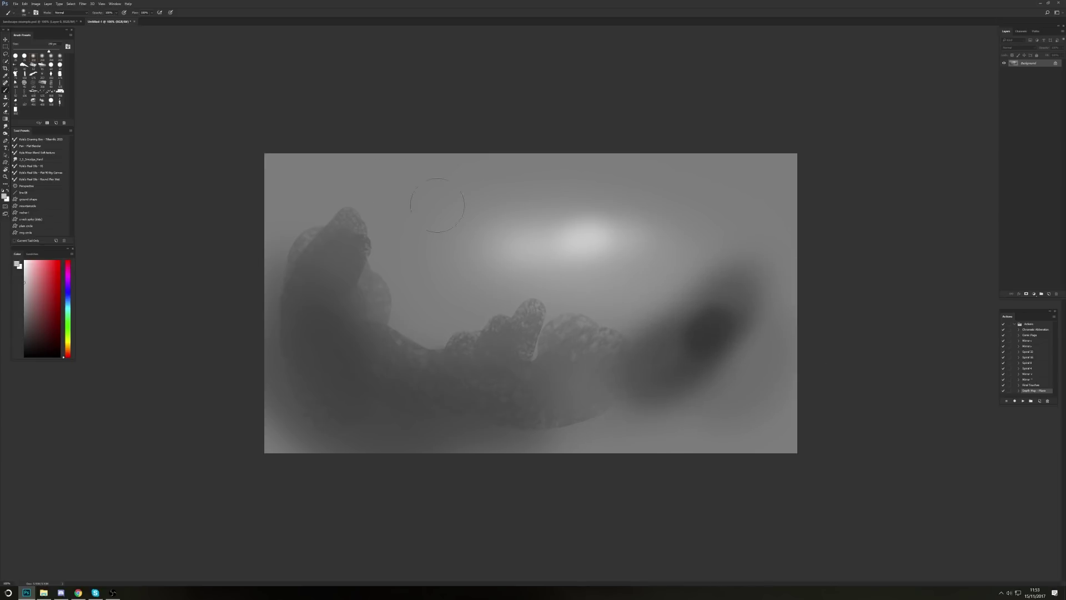
left_click_drag(343, 205, 303, 189)
- Convert the painted grey layer to a 3D depth-map plane mesh and orbit the camera around its terrain
left_click(92, 3)
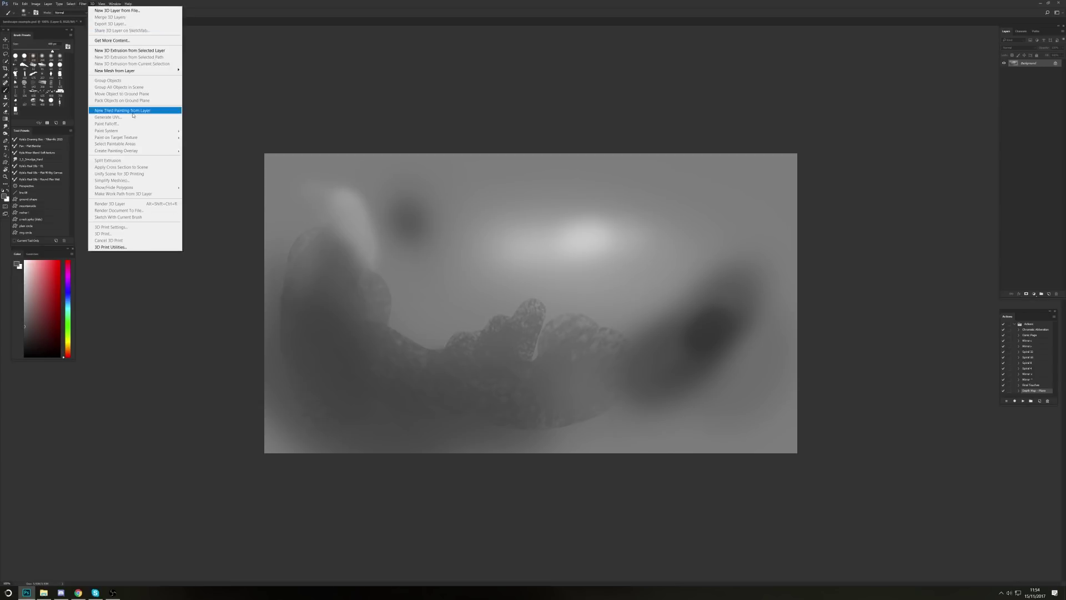
mouse_move(111, 3)
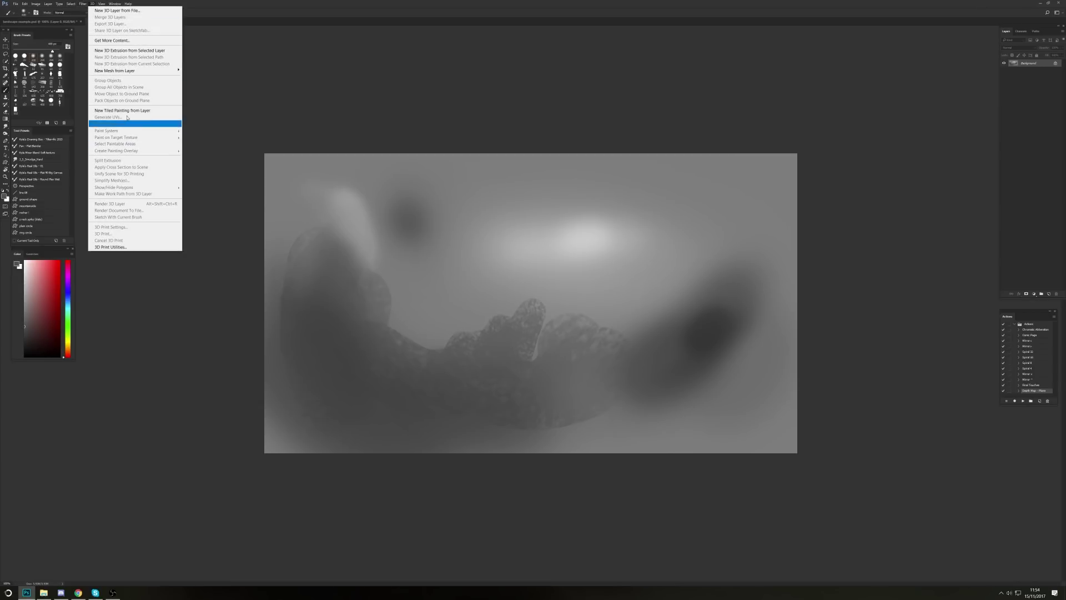
mouse_move(122, 72)
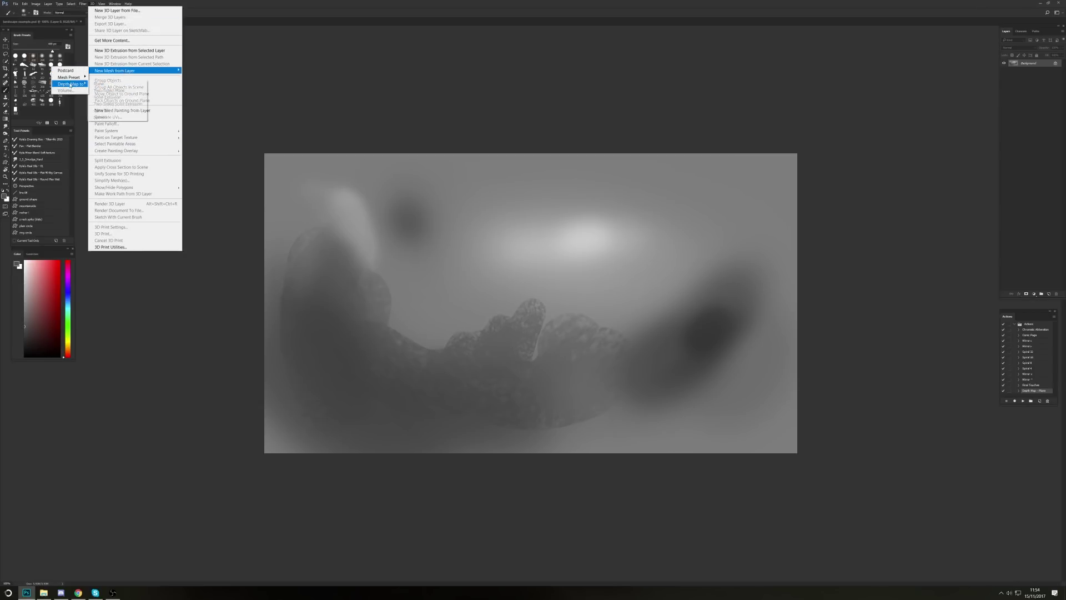
left_click(100, 84)
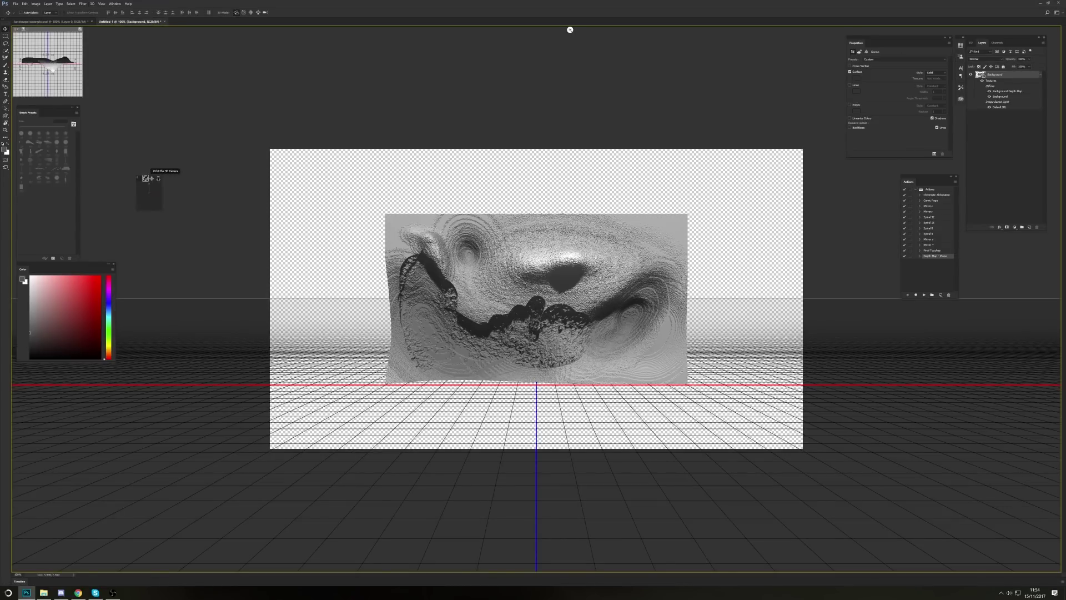
left_click_drag(145, 178, 613, 29)
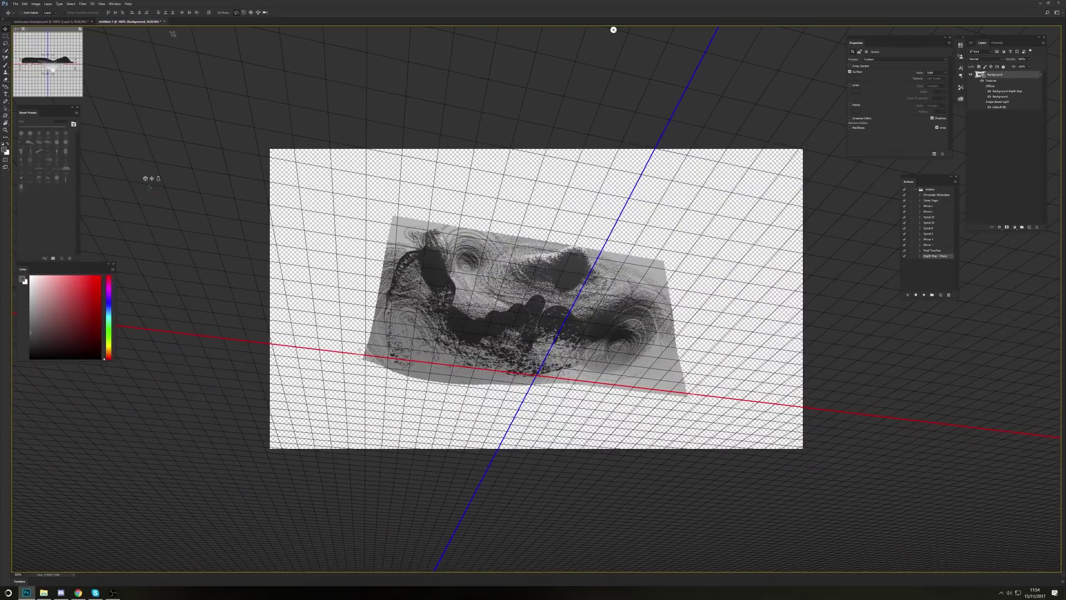
- Bring back the painting workspace and undo the camera move and the terrain mesh conversion
key("F2")
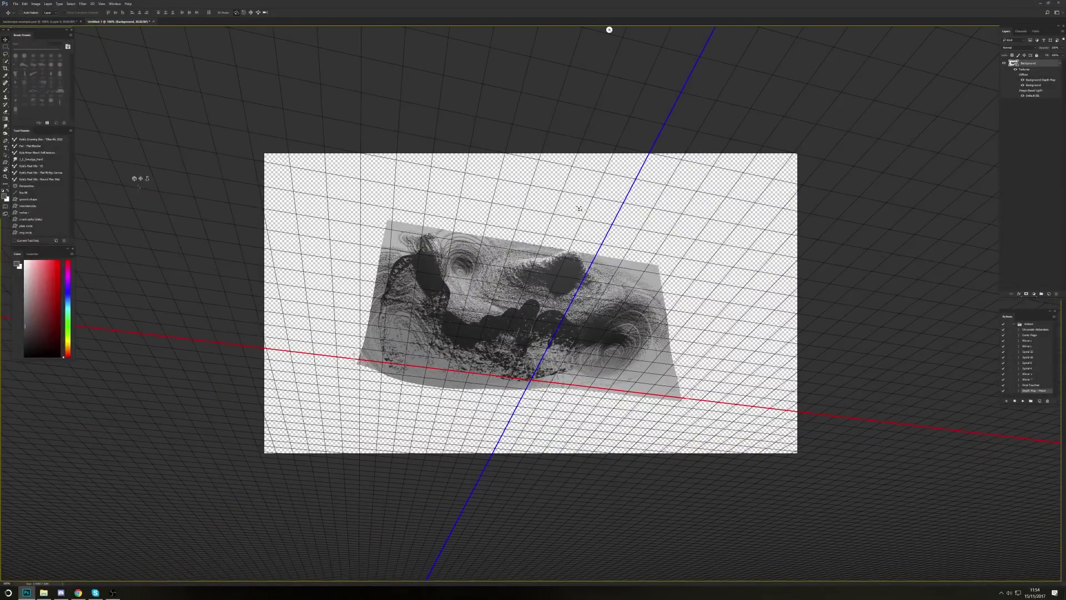
key("ctrl+z")
key("ctrl+alt+z")
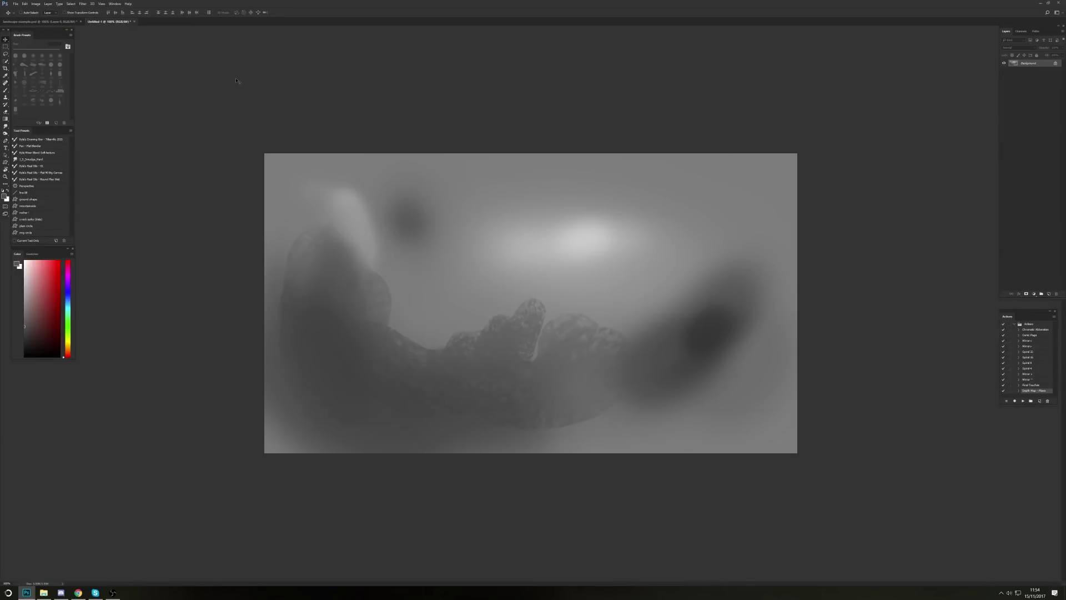
- Switch to the landscape example document and toggle its upper layer to compare both height maps, leaving that layer hidden
left_click(54, 22)
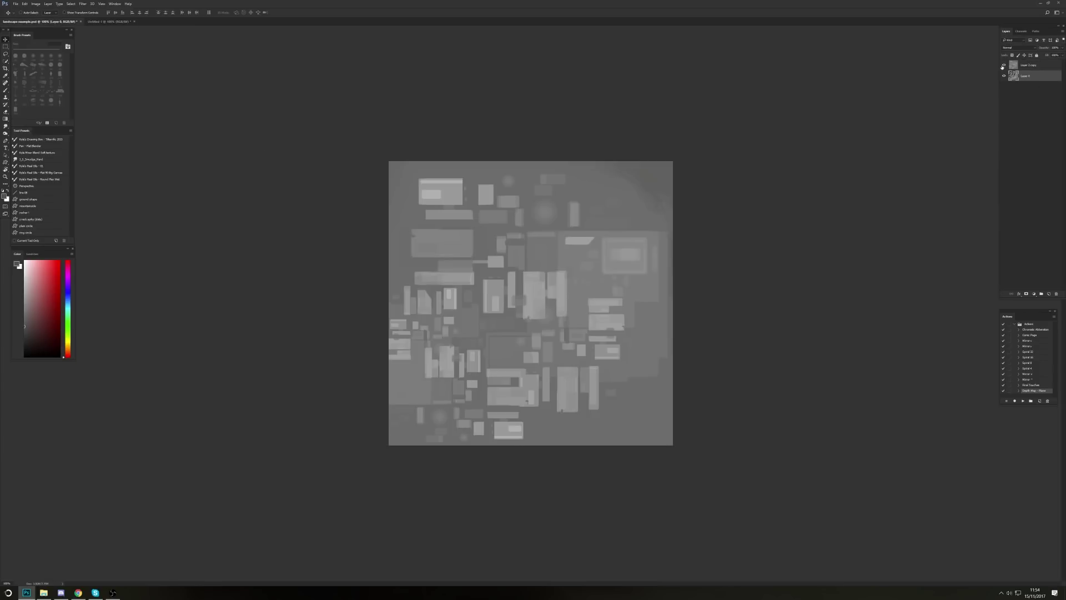
left_click(1004, 66)
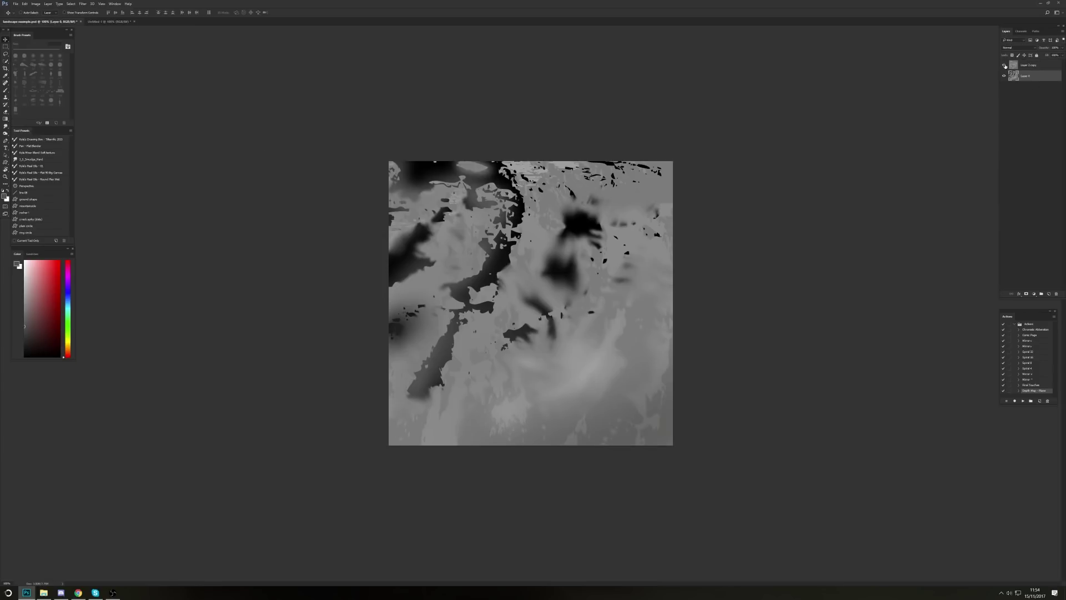
left_click(1005, 65)
left_click(1005, 66)
left_click(1004, 65)
left_click(1005, 65)
key("b")
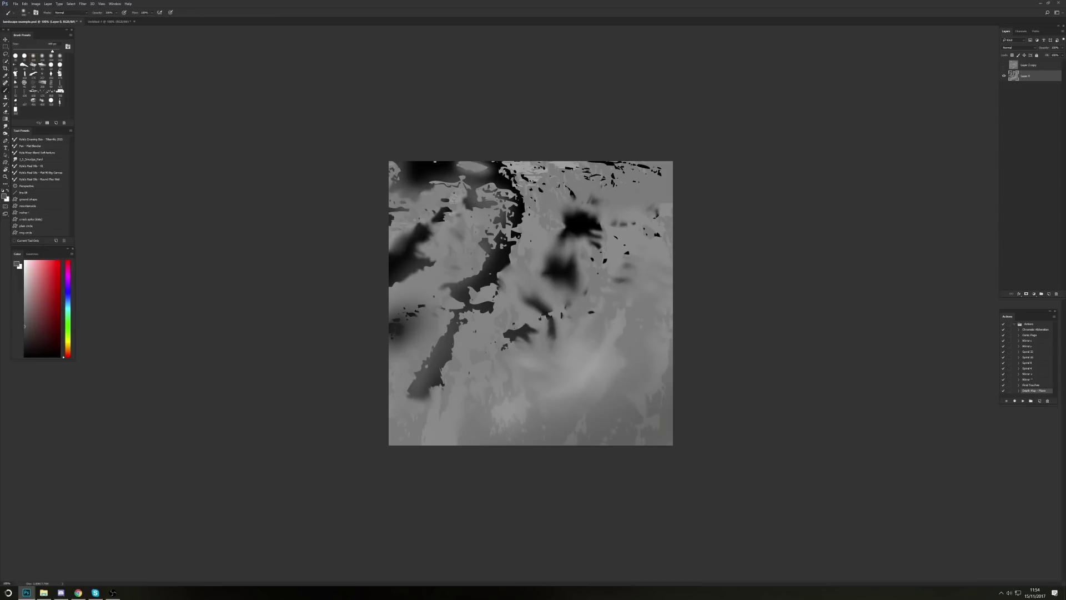
key("ctrl+plus")
left_click_drag(426, 300, 411, 242)
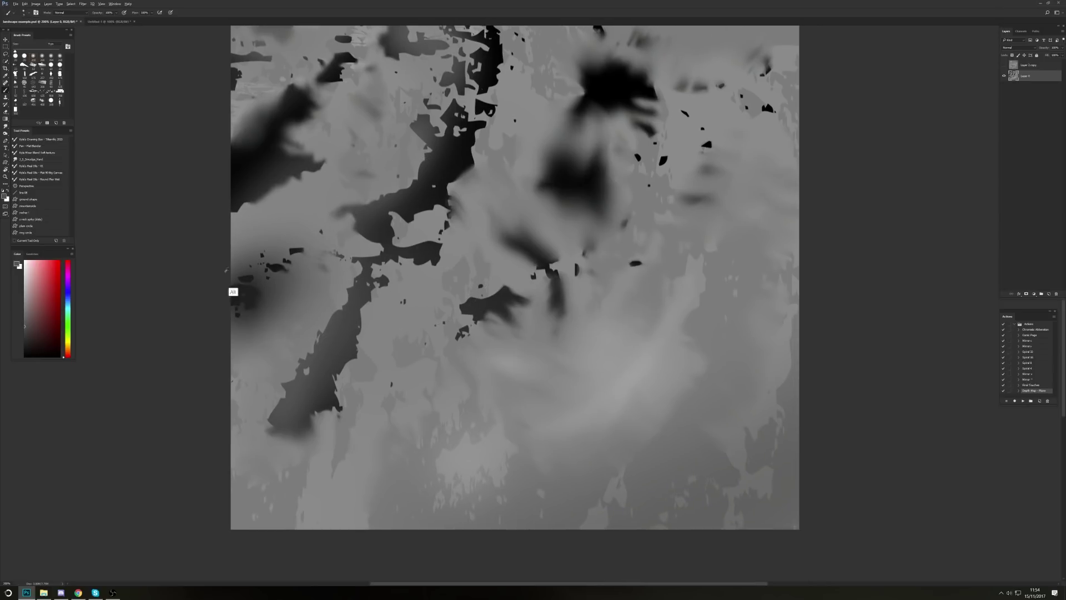
left_click(13, 102)
- Create a new blank document and darken its white background to a uniform dark grey with Hue/Saturation
key("ctrl+n")
key("Return")
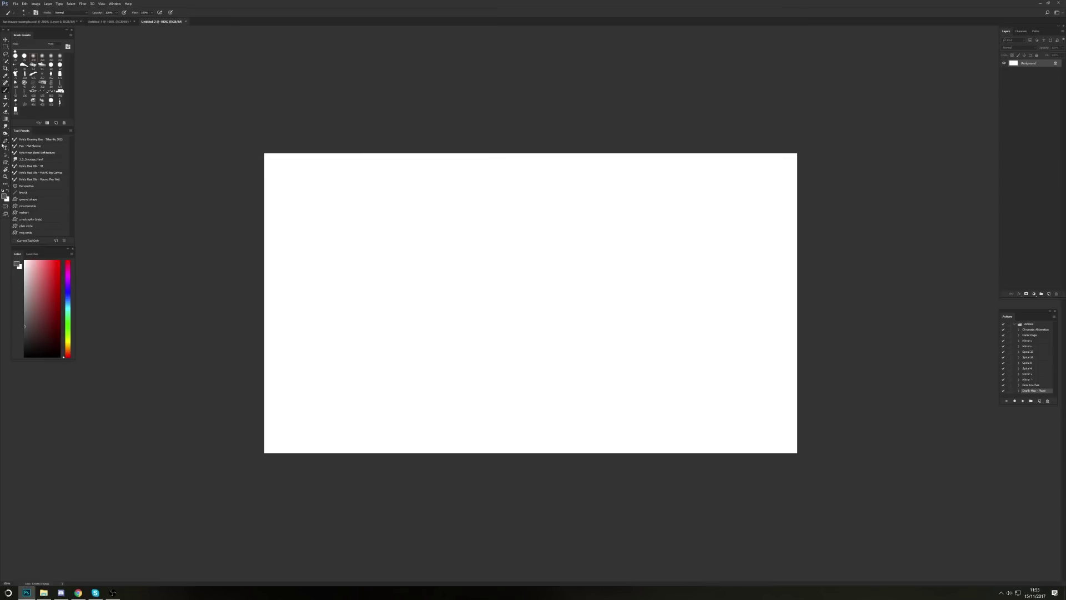
key("ctrl+u")
left_click_drag(547, 111, 527, 111)
key("Return")
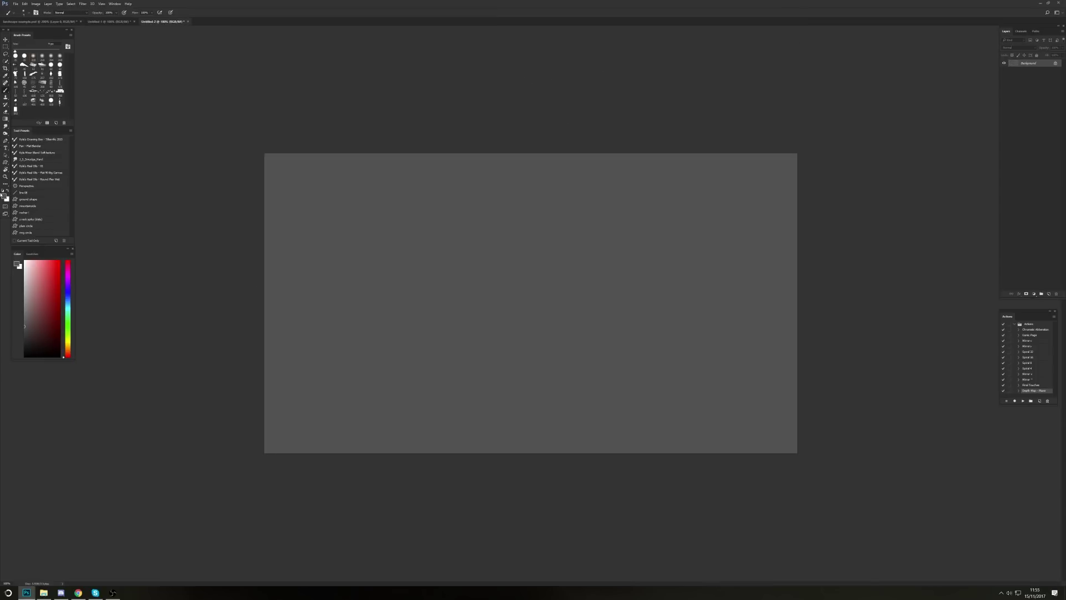
- Reset the foreground colour to black and paint a large blocky shape with a rectangular brush over the grey canvas's left half
left_click(3, 191)
left_click(17, 110)
left_click(402, 276)
mouse_move(409, 271)
left_mouse_down()
mouse_move(417, 295)
mouse_move(369, 300)
mouse_move(343, 325)
mouse_move(344, 355)
left_mouse_up()
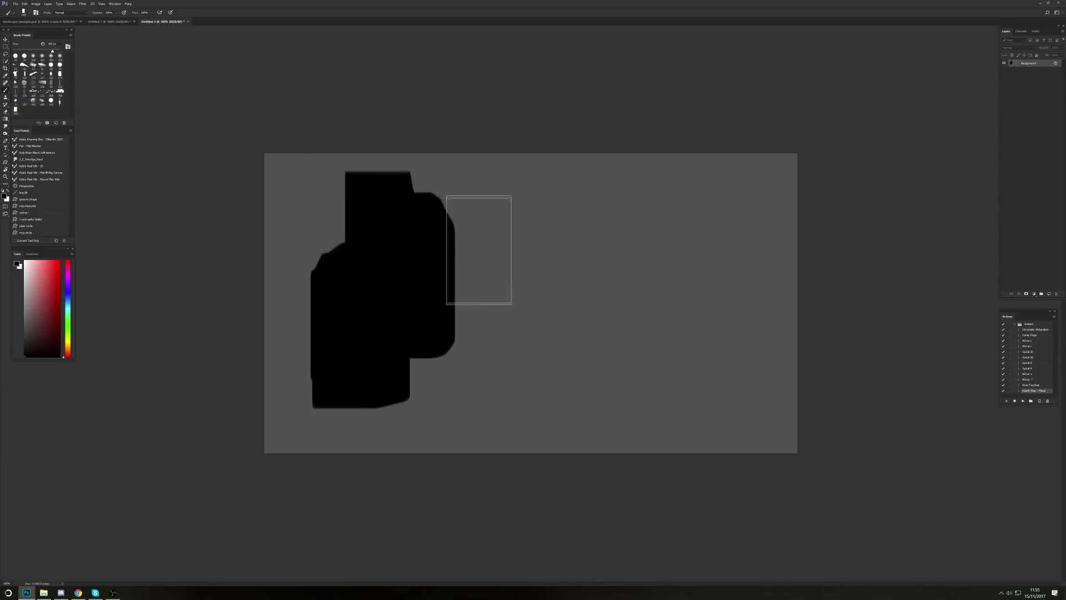
- Convert the painted background to a depth-map Plane mesh and orbit the camera slightly around the sunken shape
left_click(92, 4)
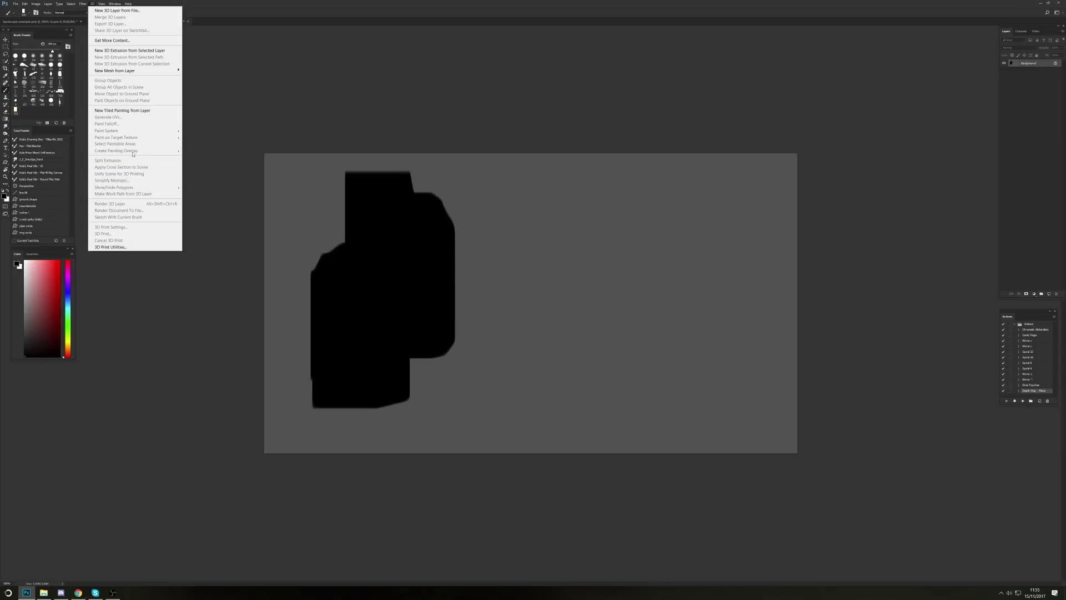
mouse_move(128, 70)
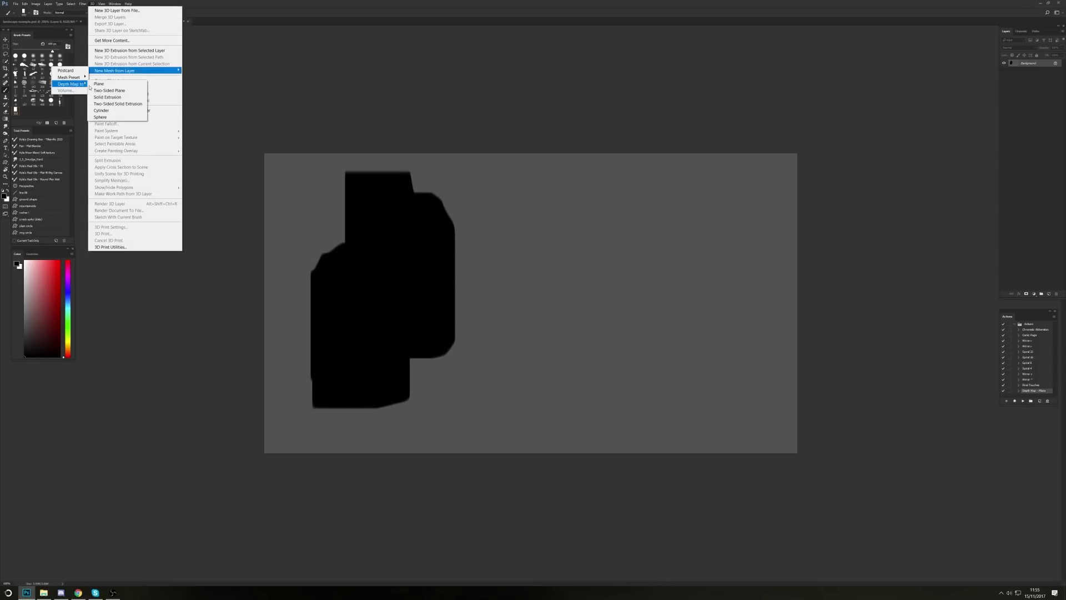
left_click(104, 84)
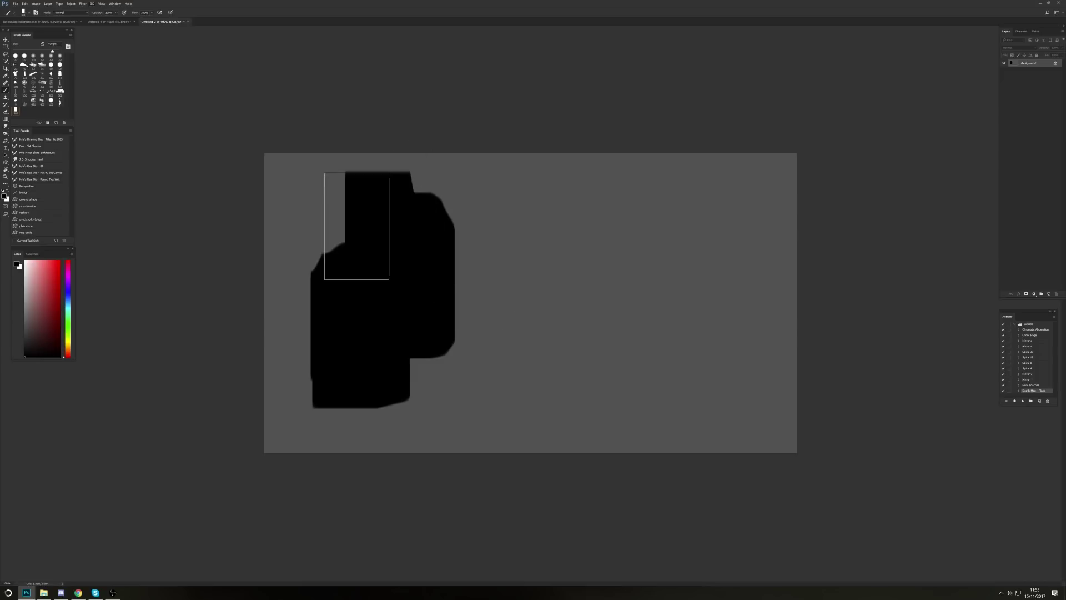
key("shift+Tab")
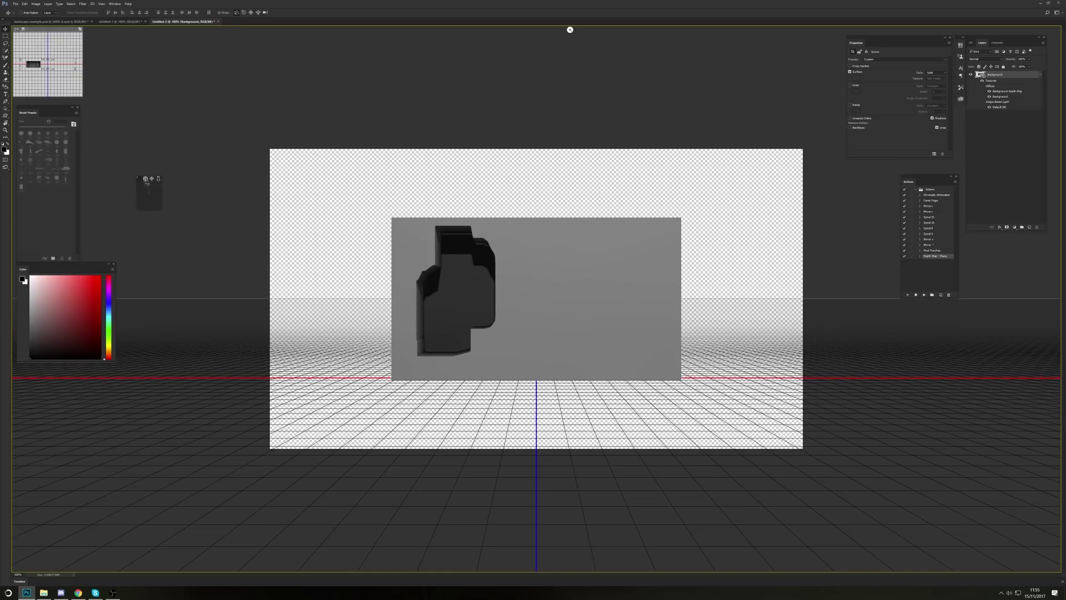
mouse_move(145, 178)
left_mouse_down()
mouse_move(149, 161)
mouse_move(168, 180)
mouse_move(149, 178)
left_mouse_up()
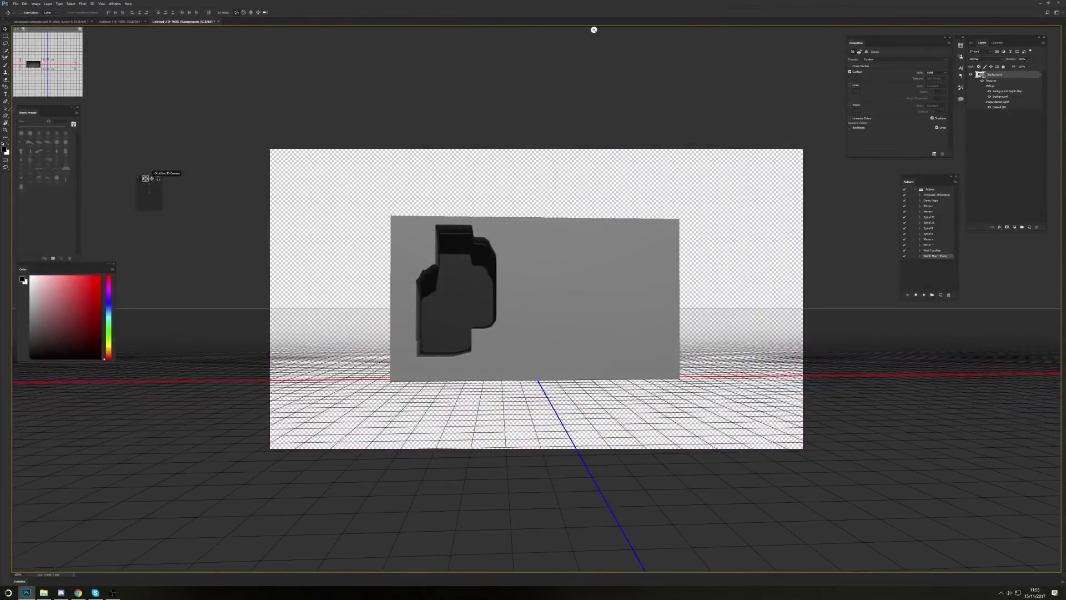
- Undo the mesh conversion, black painting and grey adjustment, returning the new document to its blank white background
key("ctrl+alt+z")
key("ctrl+alt+z")
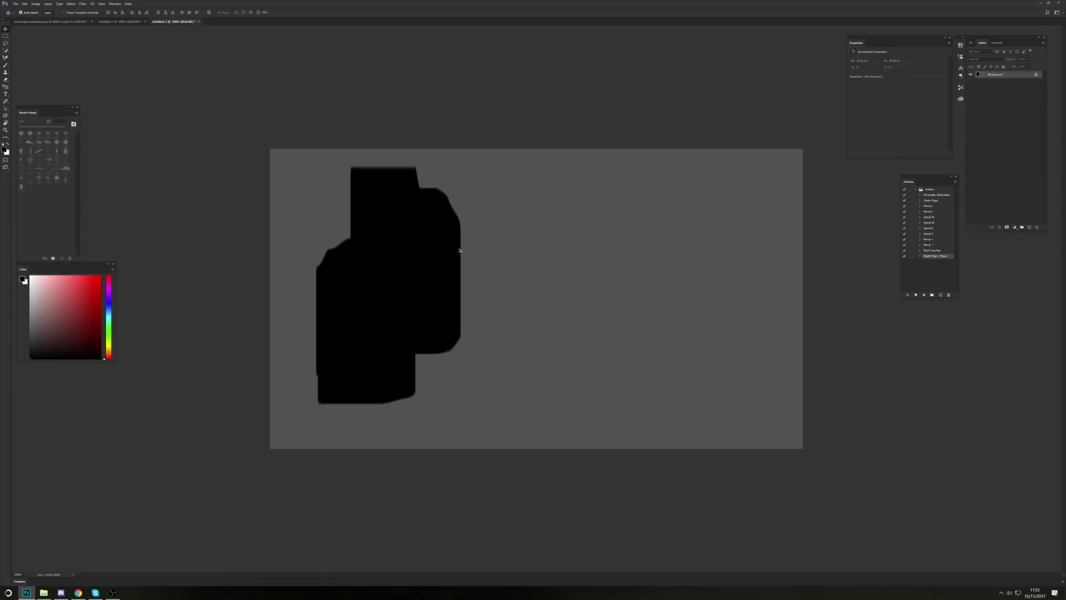
key("ctrl+alt+z")
key("ctrl+alt+z")
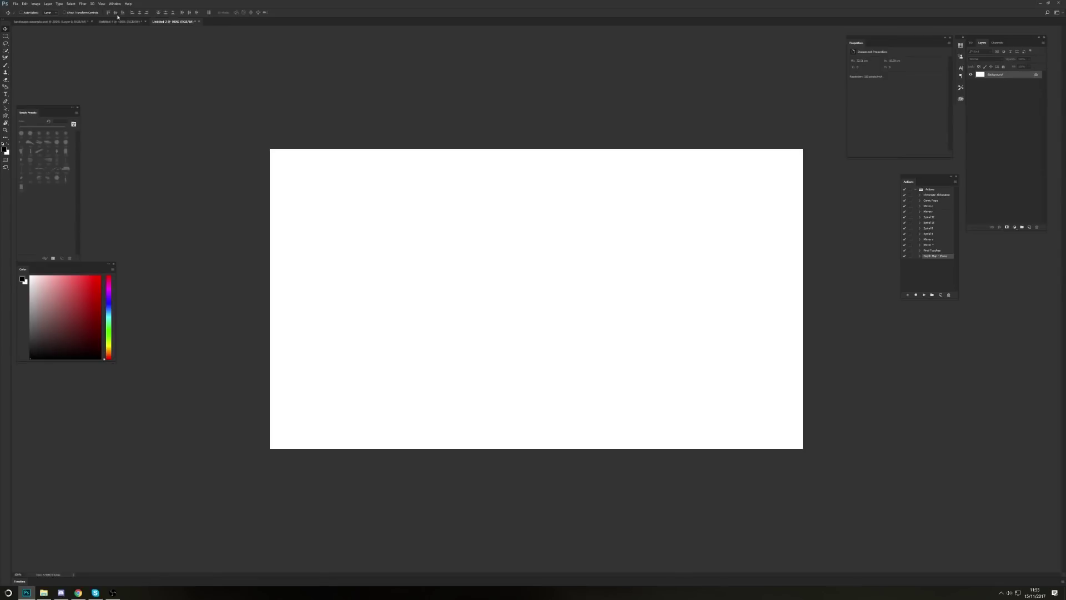
- Switch back to the landscape example document and choose a much smaller round brush for retouching its height map
left_click(119, 21)
left_click(64, 21)
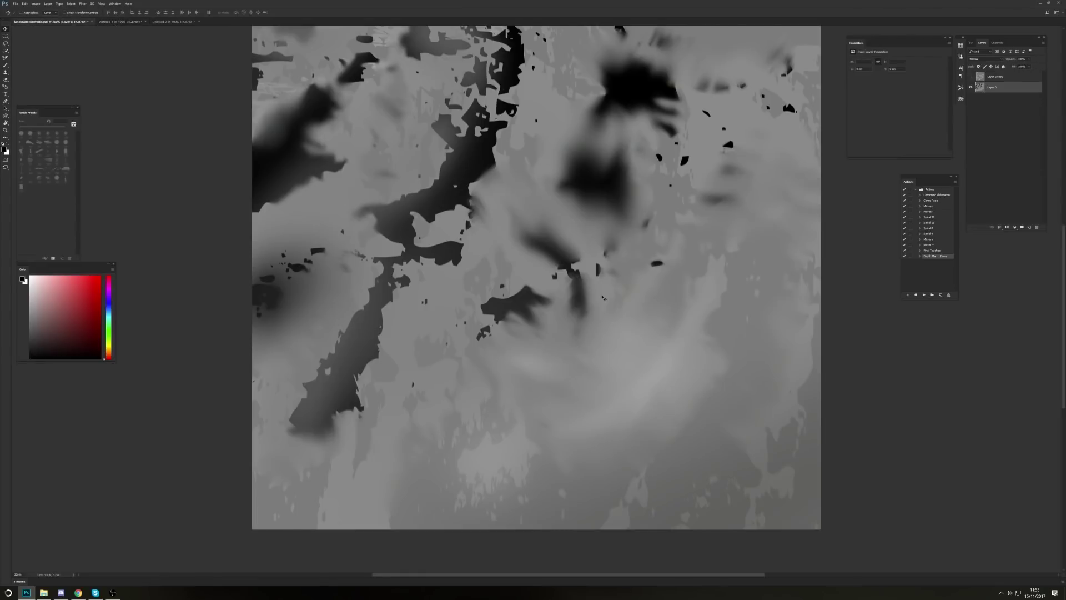
left_click_drag(350, 177, 367, 262)
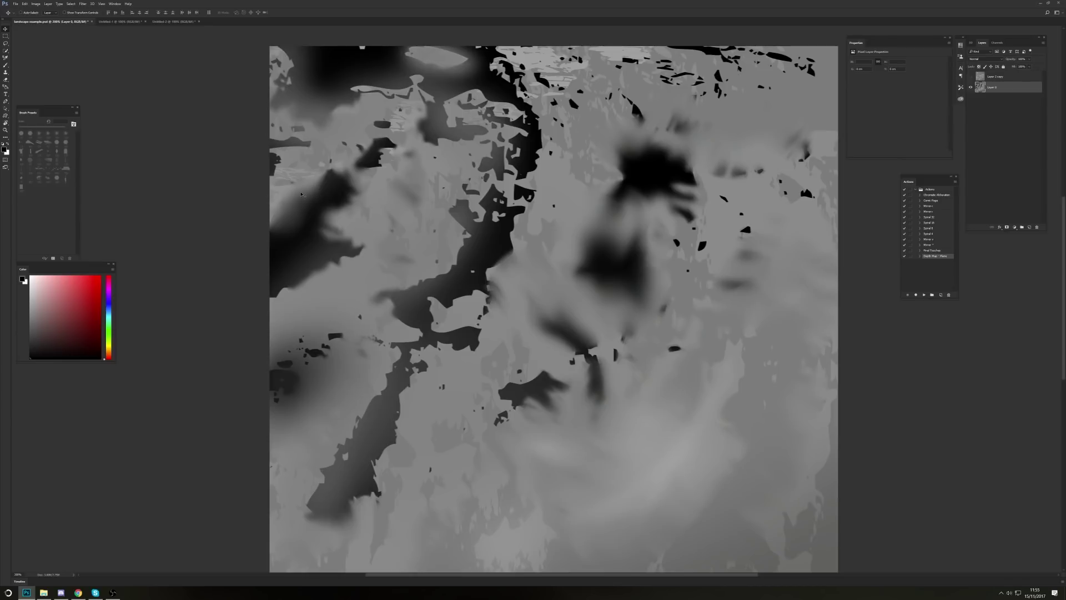
key("b")
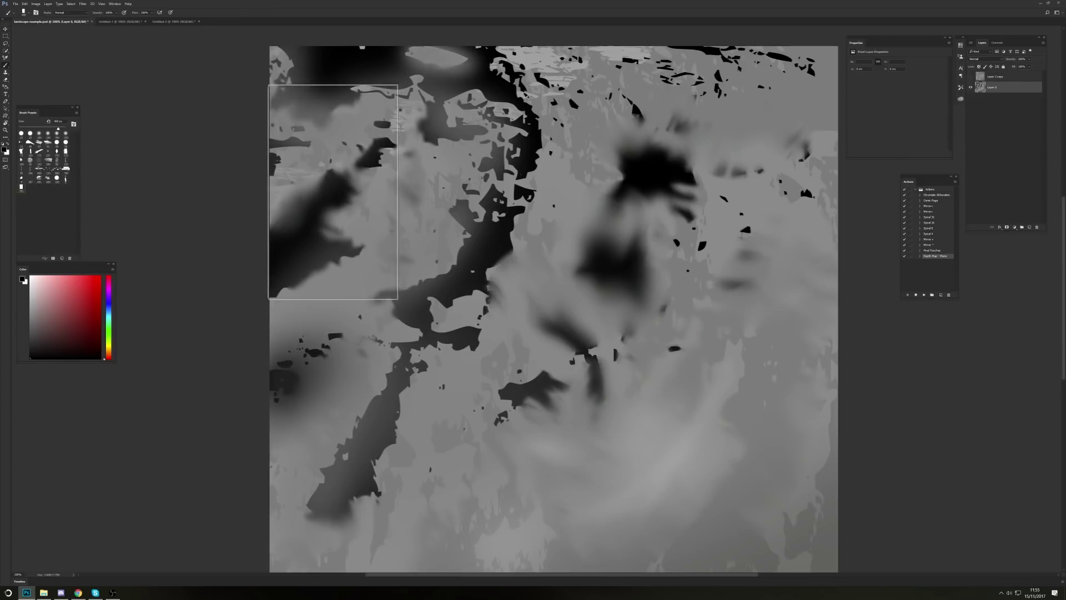
left_click(39, 134)
key("bracketleft")
key("bracketleft")
key("bracketleft")
key("bracketleft")
key("bracketleft")
key("bracketleft")
key("bracketleft")
- Using sampled greys and a smaller brush, retouch the dark diagonal patch near the height map's upper left edge
left_click(290, 244, "alt")
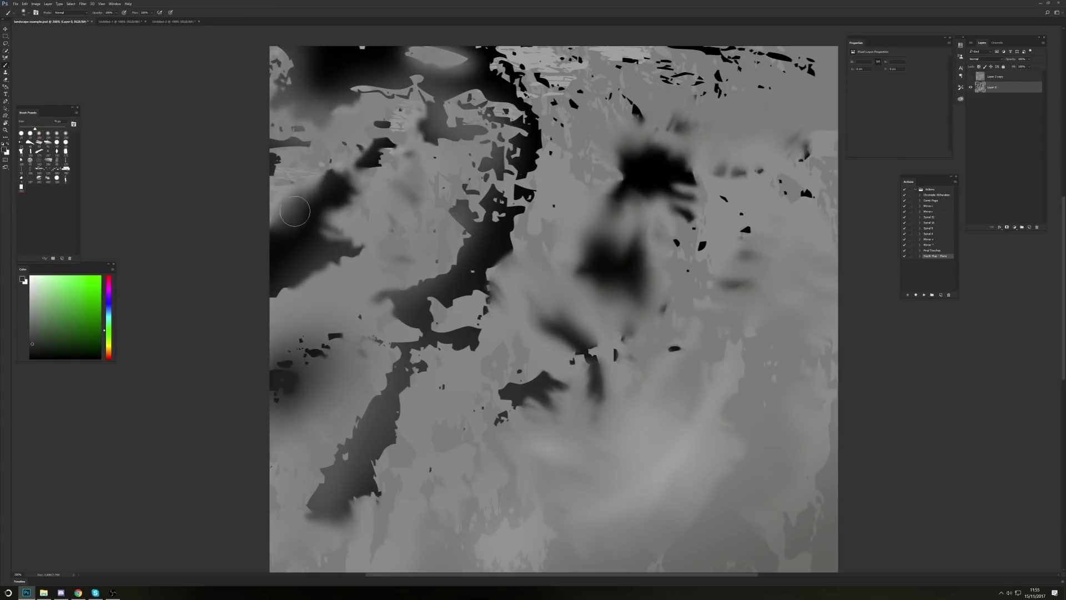
key("bracketleft")
key("bracketleft")
left_click(310, 224, "alt")
left_click(310, 236, "alt")
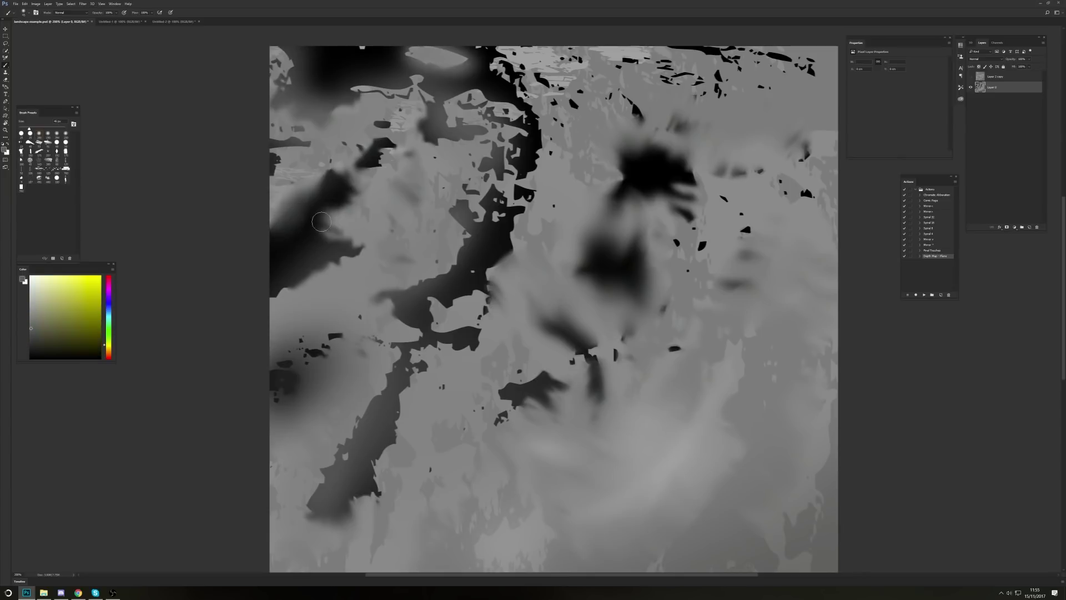
left_click(331, 199, "alt")
left_click(322, 118, "alt")
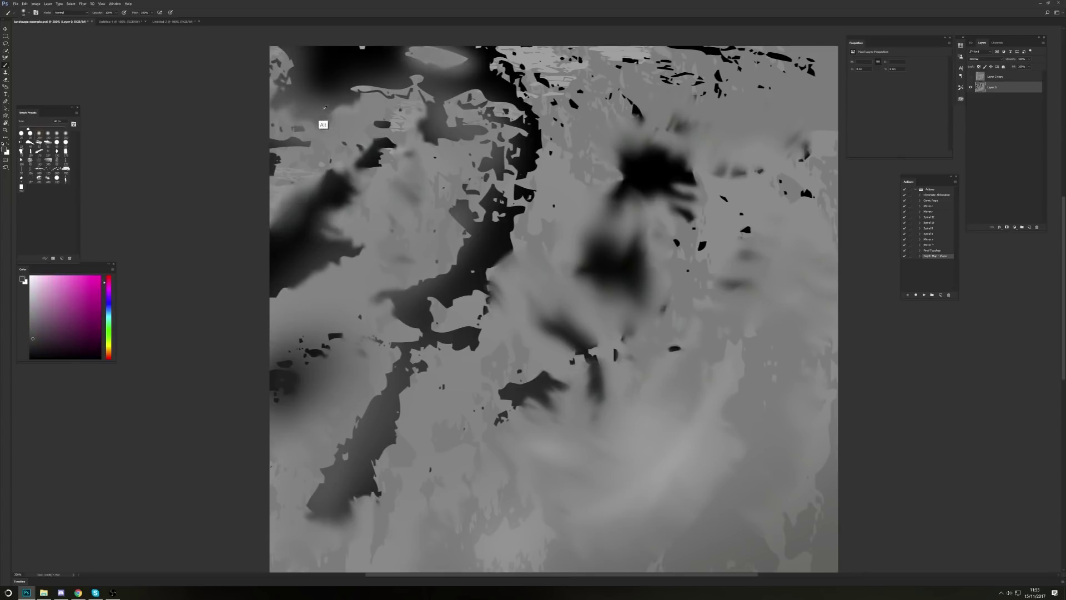
left_click(302, 88, "alt")
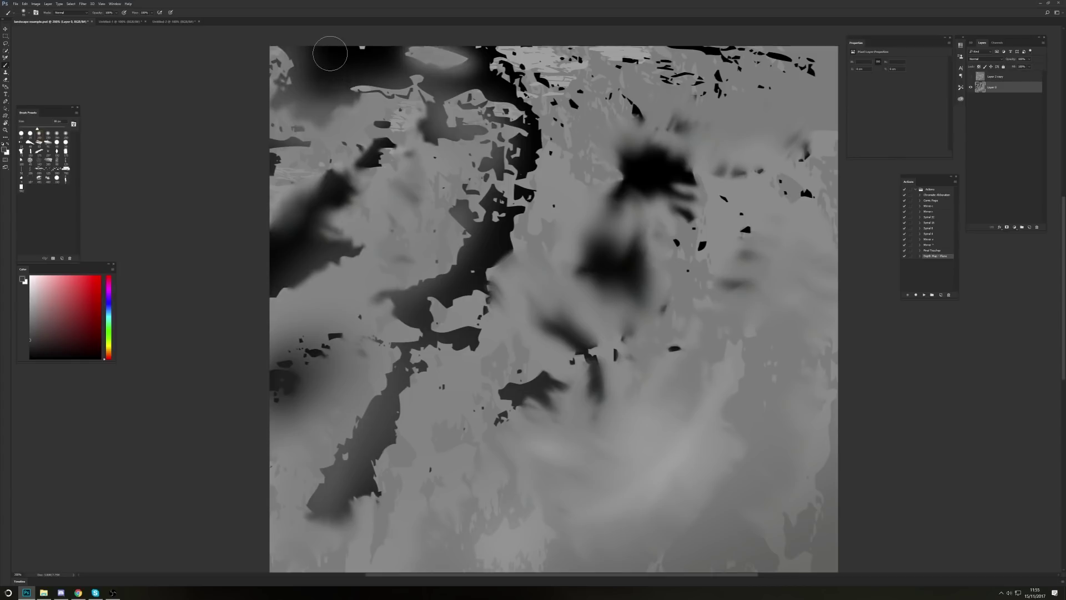
- Paint sampled greys over the black spot at the upper right to soften it, and cover the small dark specks below it
left_click(608, 187, "alt")
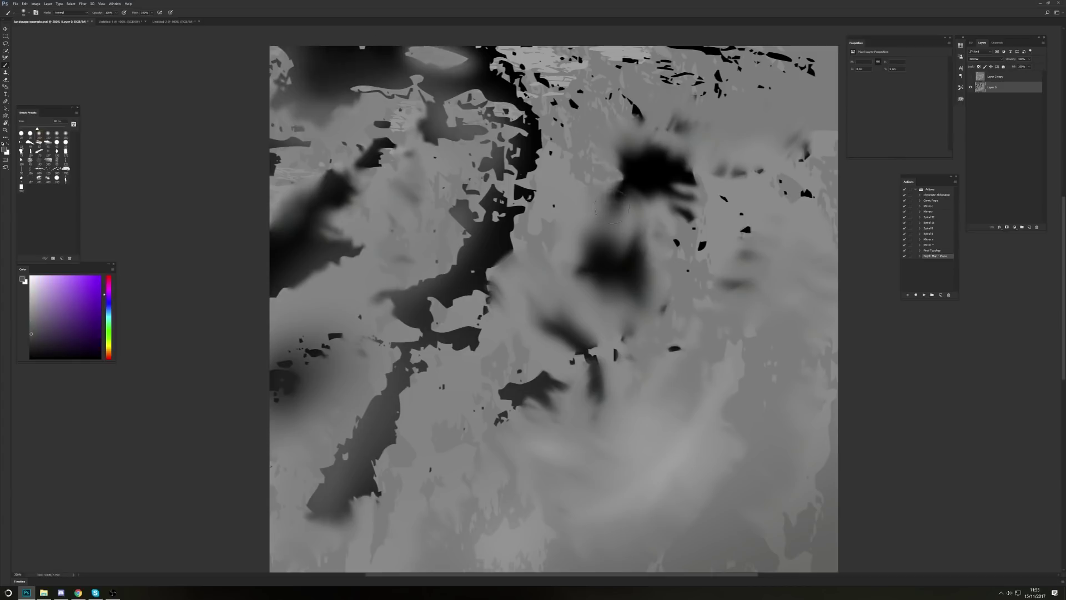
mouse_move(616, 184)
left_mouse_down()
mouse_move(626, 160)
mouse_move(665, 156)
mouse_move(678, 221)
mouse_move(661, 190)
left_mouse_up()
key("bracketleft")
left_click(652, 204, "alt")
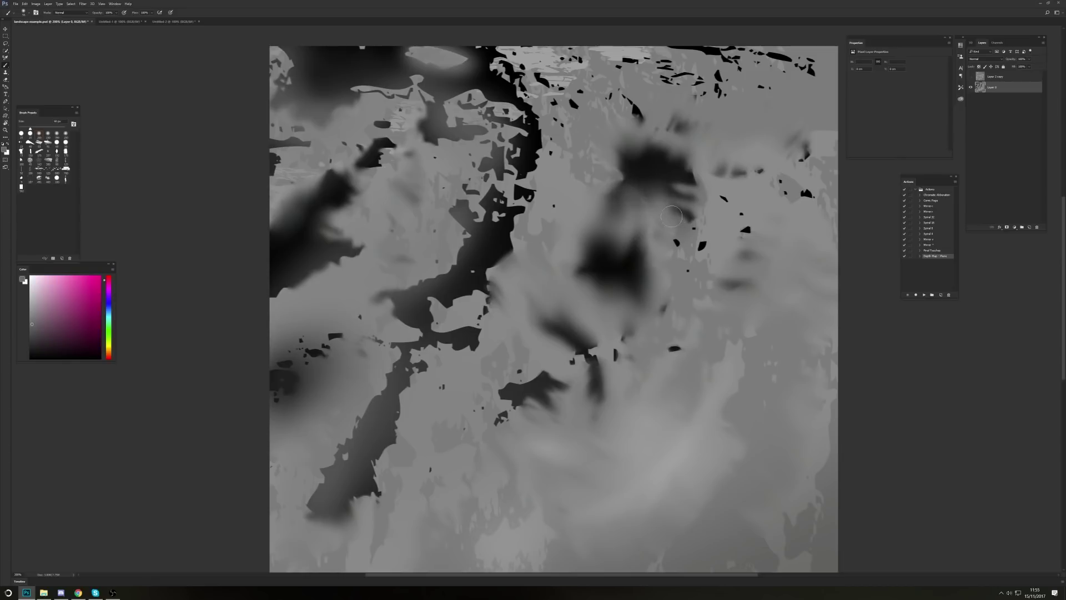
left_click(677, 216, "alt")
key("bracketleft")
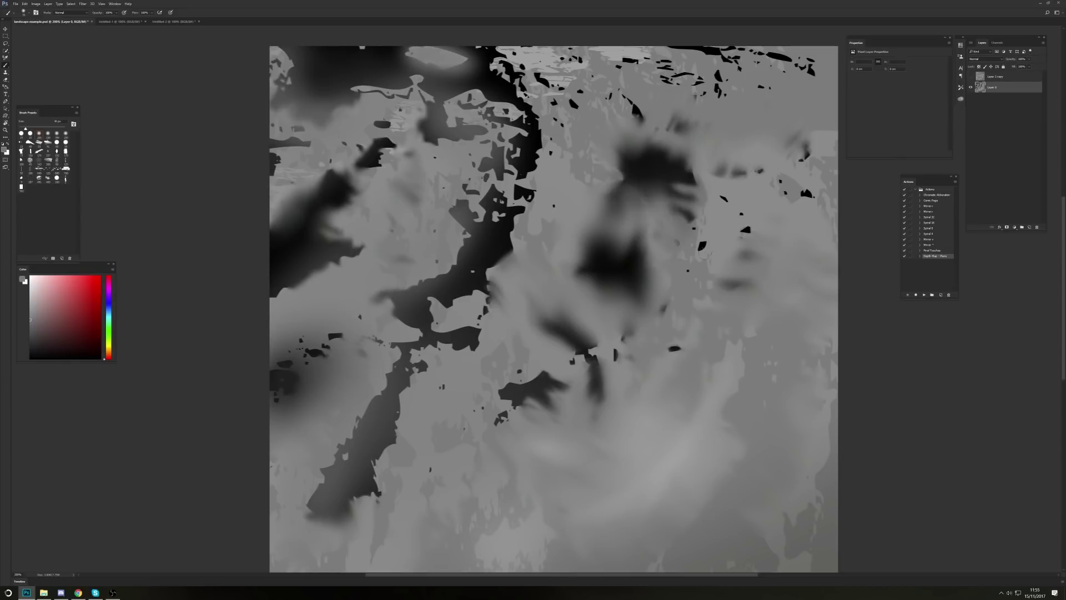
left_click(697, 253, "alt")
key("bracketleft")
- Try a sampled-grey stroke on the edge of the lower dark spot, undo it, and enlarge the brush
scroll(656, 275, "down", 3)
left_click(582, 246, "alt")
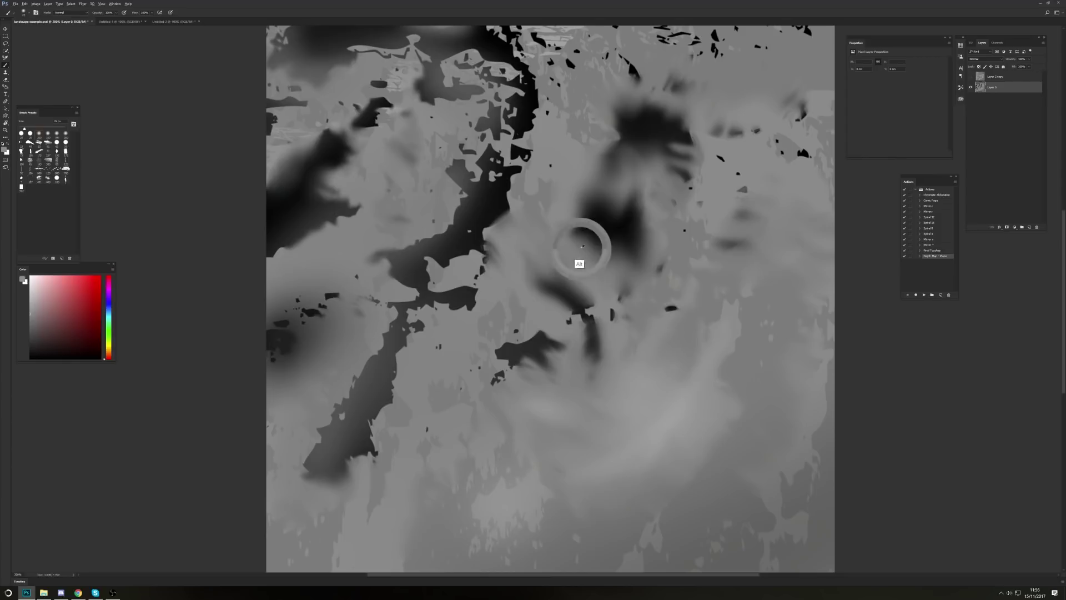
left_click_drag(586, 223, 580, 232)
key("ctrl+z")
key("bracketright")
key("bracketright")
key("bracketright")
key("bracketright")
key("bracketright")
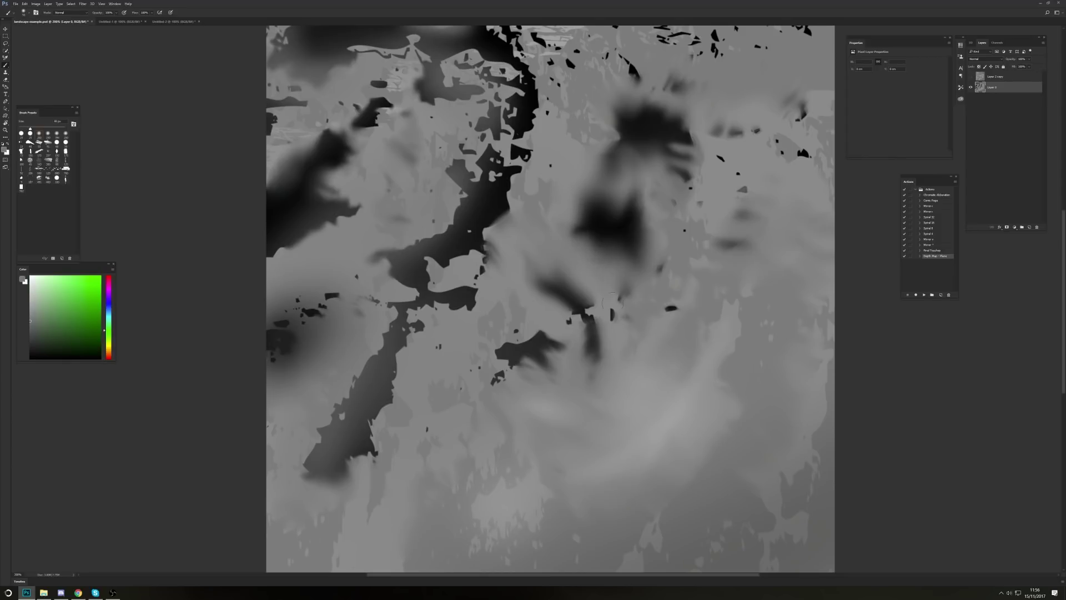
scroll(612, 303, "down", 5)
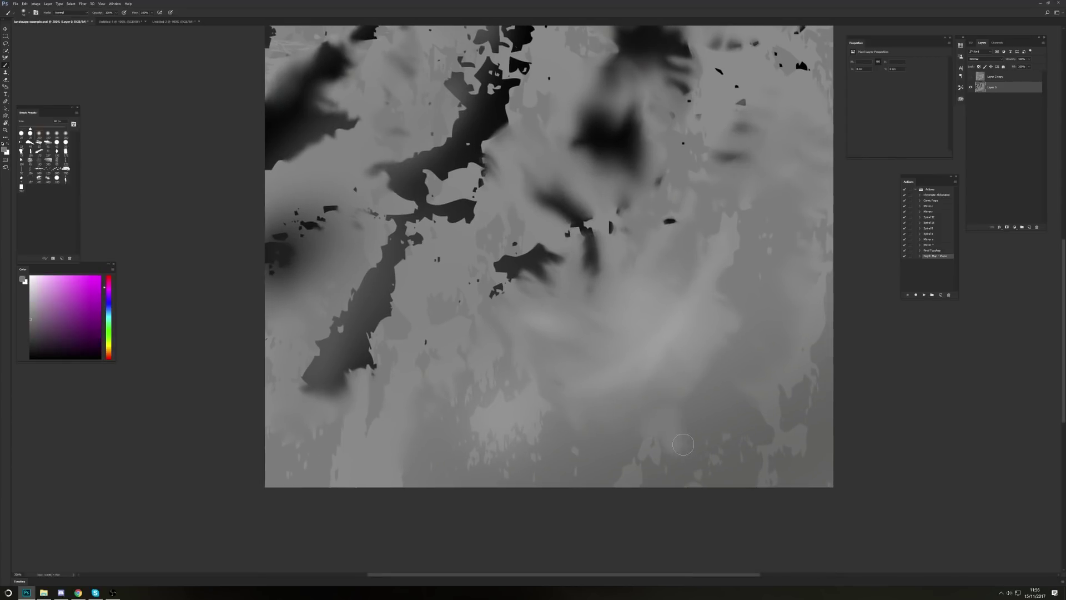
key("bracketright")
key("ctrl+l")
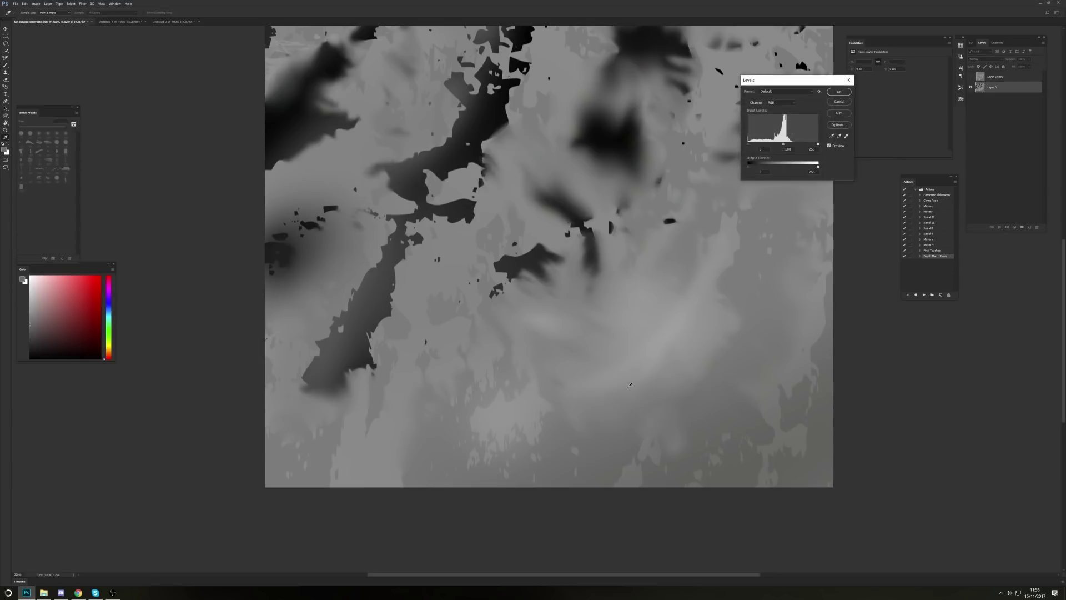
scroll(555, 177, "up", 2)
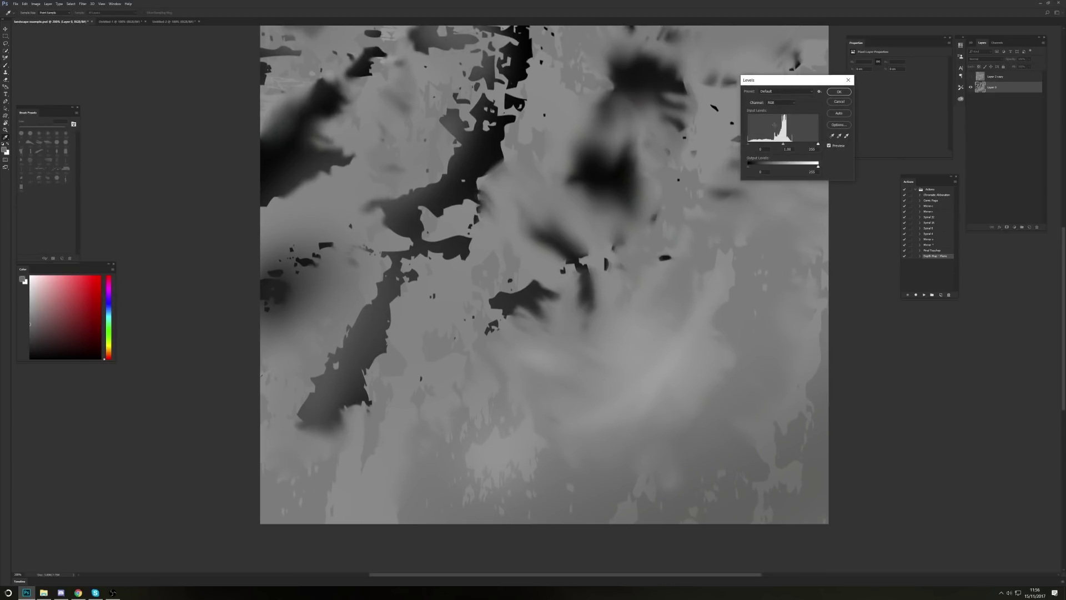
key("Escape")
key("ctrl+minus")
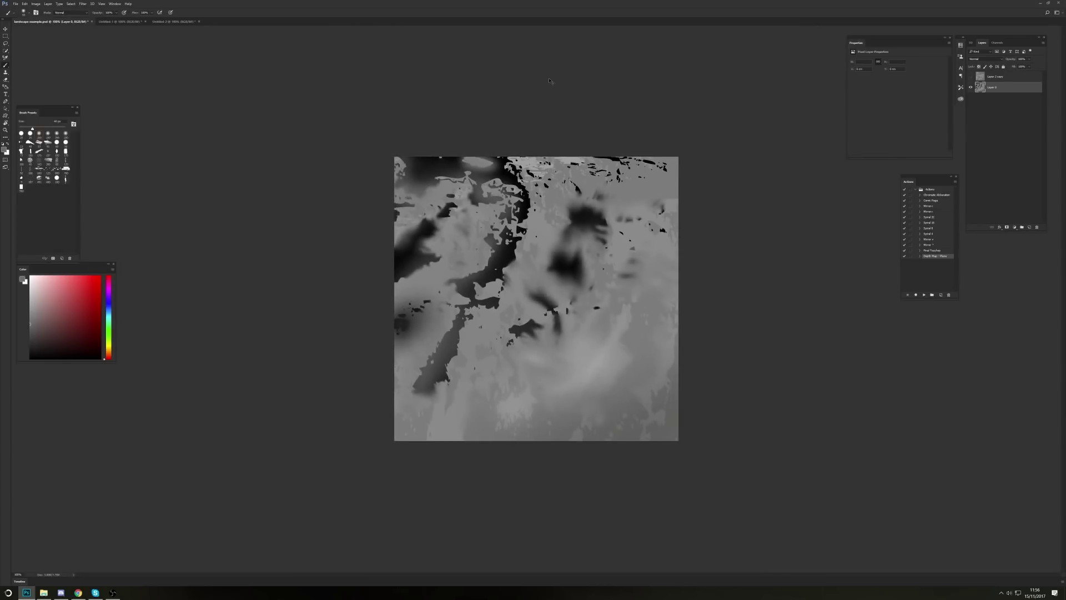
key("ctrl+plus")
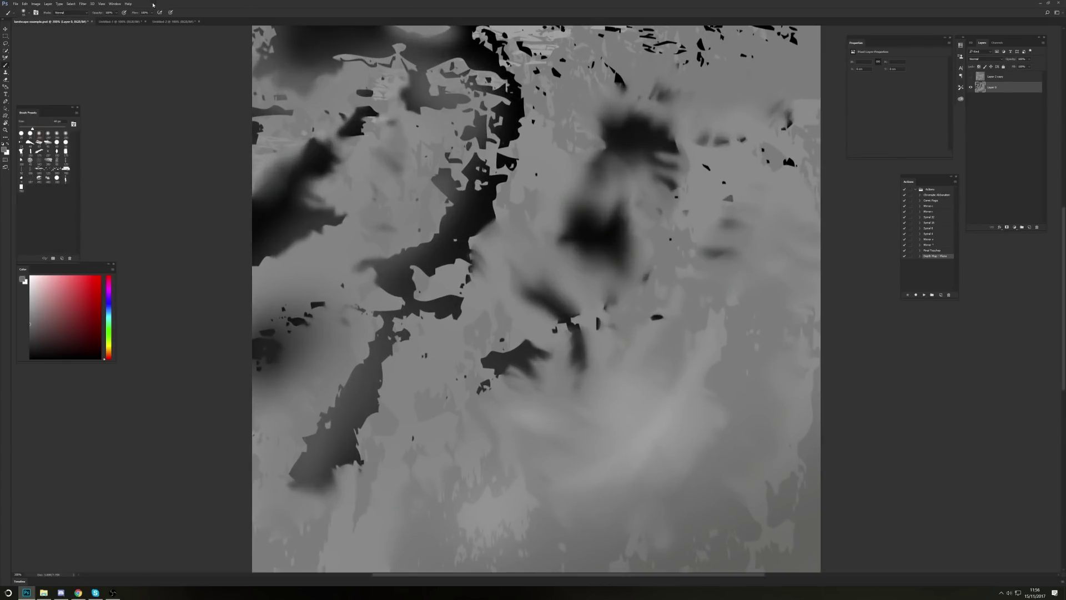
- Convert the landscape height-map layer to a depth-map Solid Extrusion mesh and orbit the camera to view the terrain block from above
left_click(93, 5)
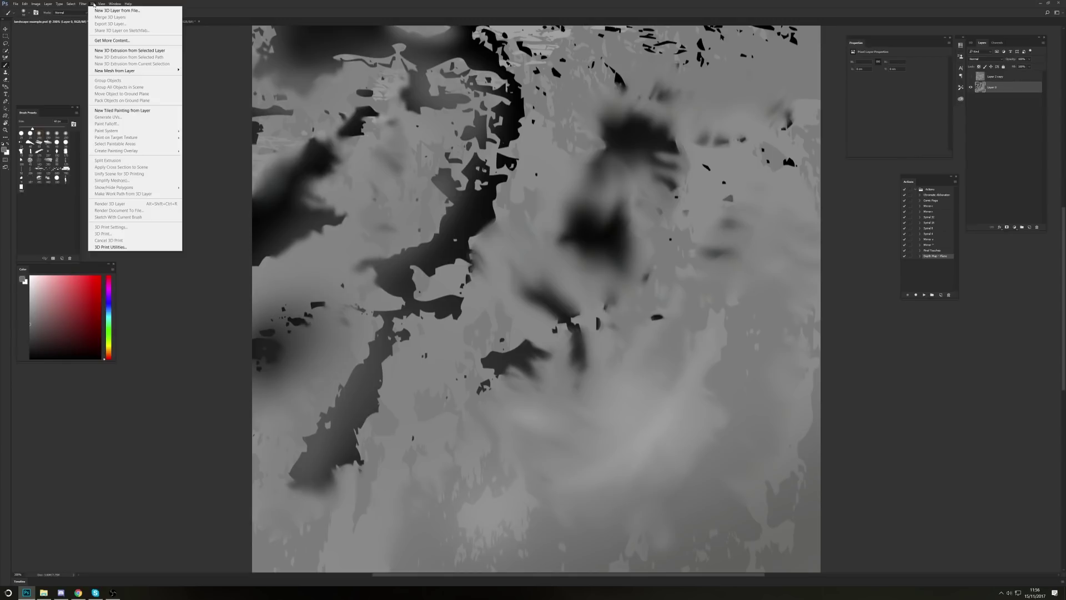
mouse_move(115, 71)
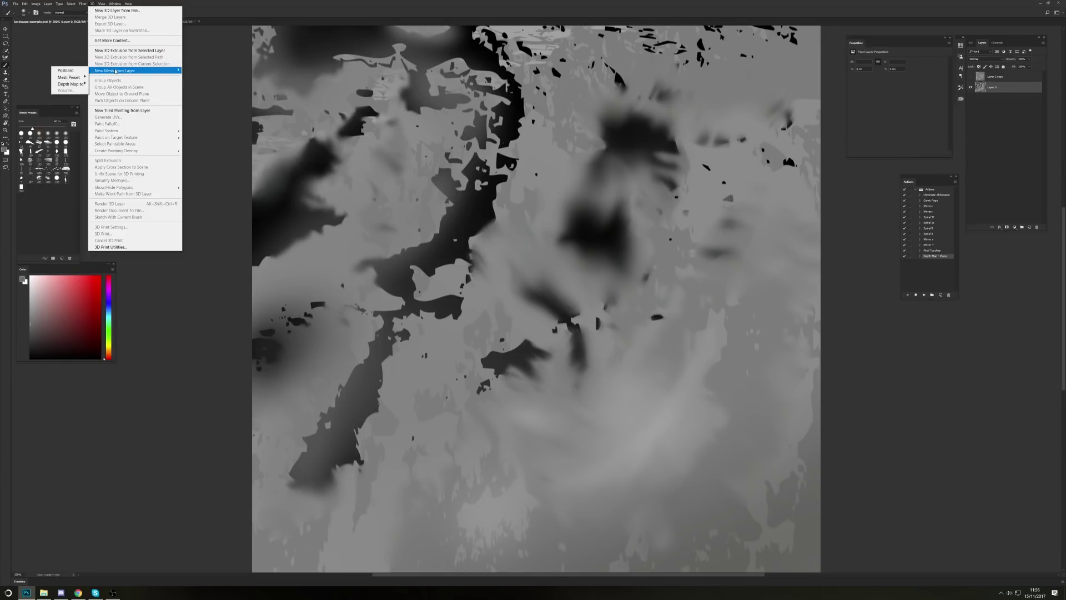
mouse_move(76, 87)
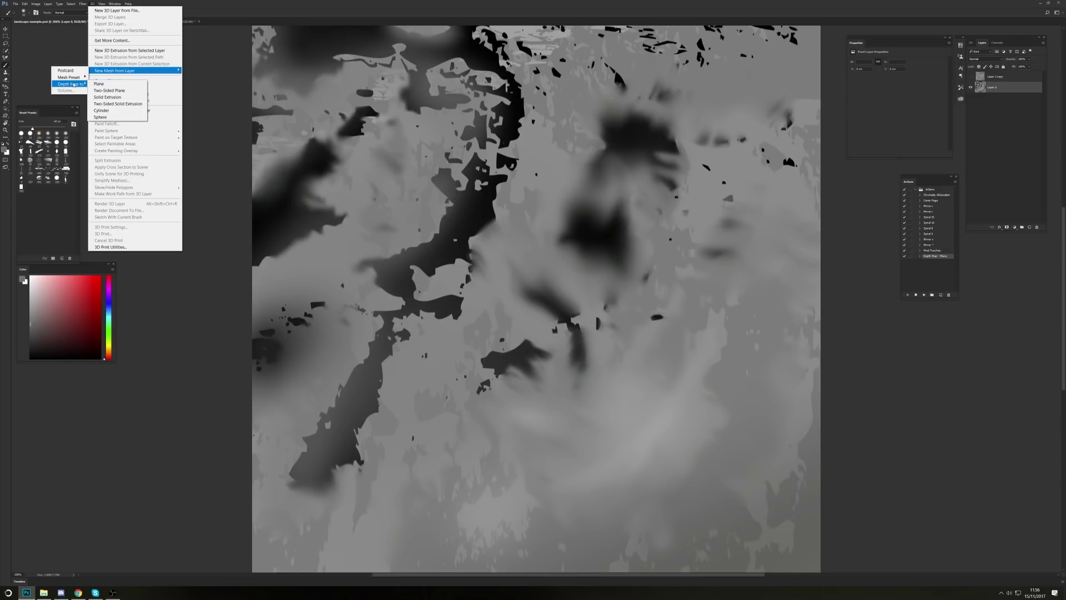
left_click(115, 101)
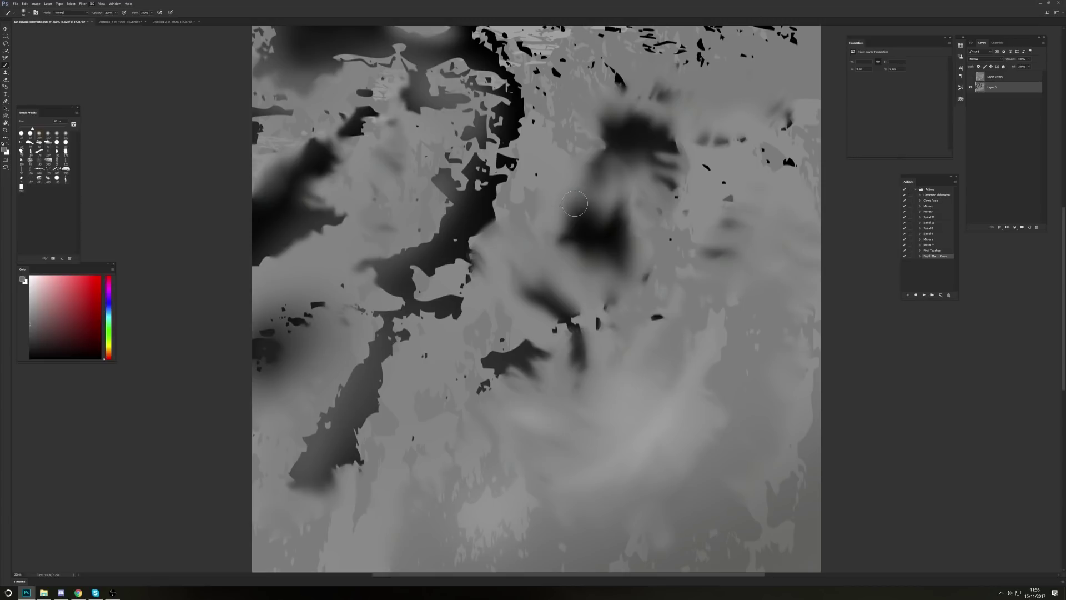
key("v")
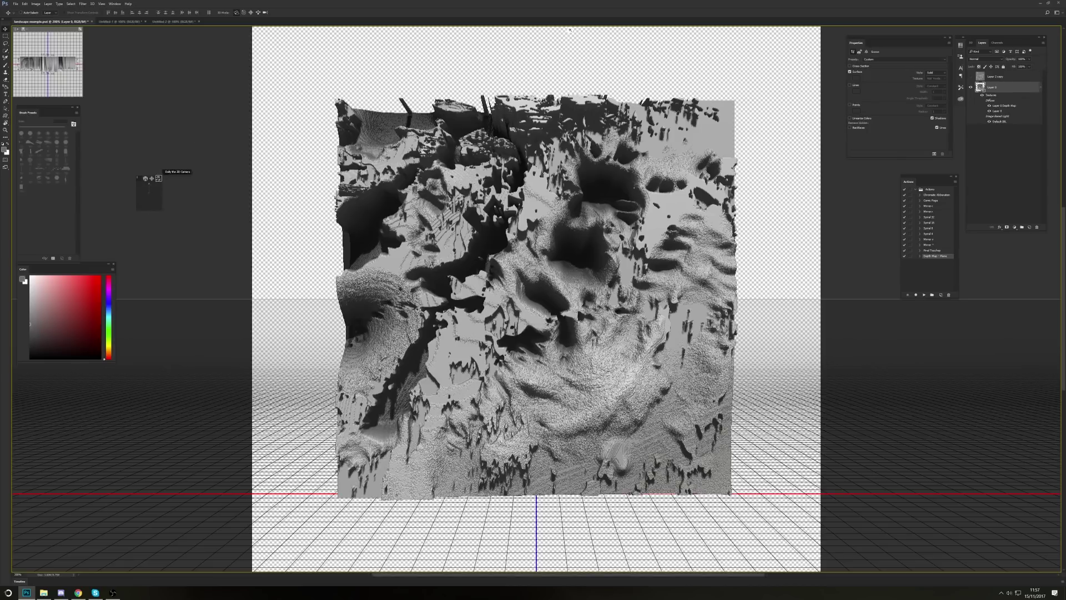
mouse_move(145, 178)
left_mouse_down()
mouse_move(146, 161)
mouse_move(145, 173)
left_mouse_up()
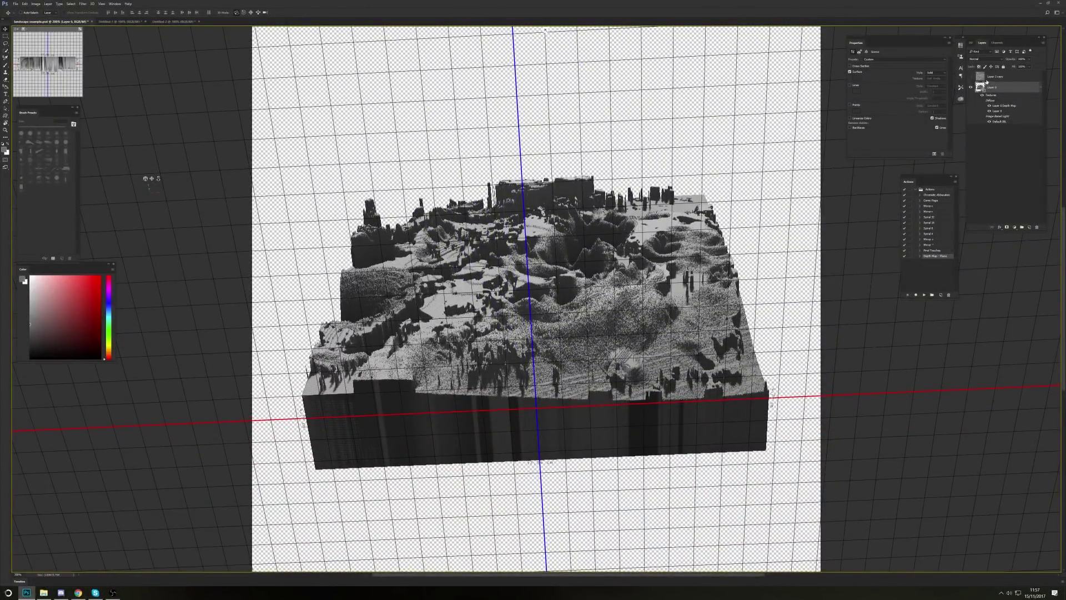
- Show the 3D scene's contents and examine the workspace presets, including the 3D one
left_click(972, 44)
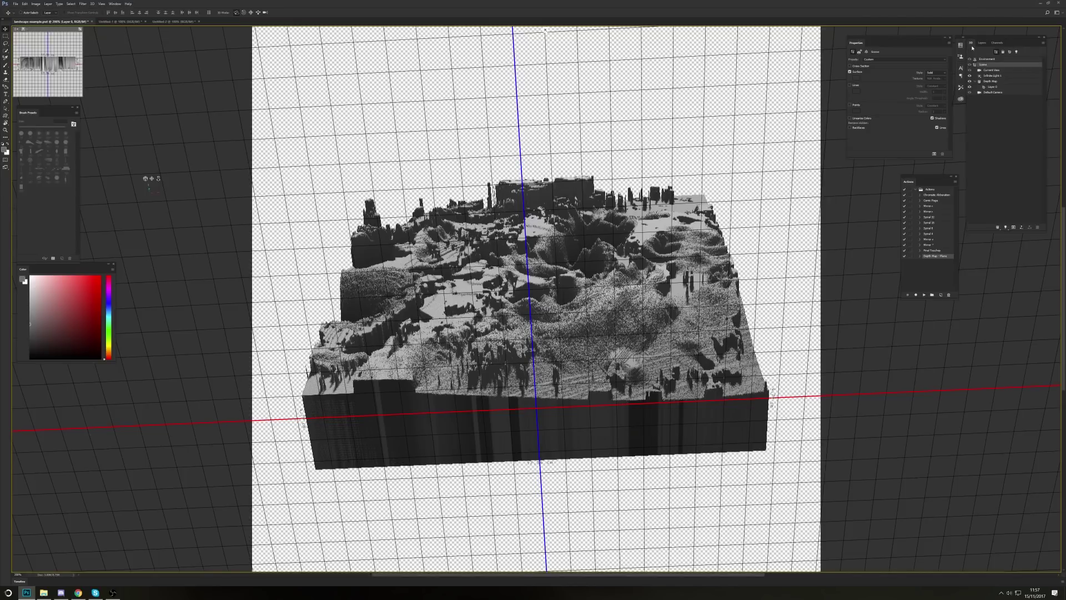
left_click(115, 4)
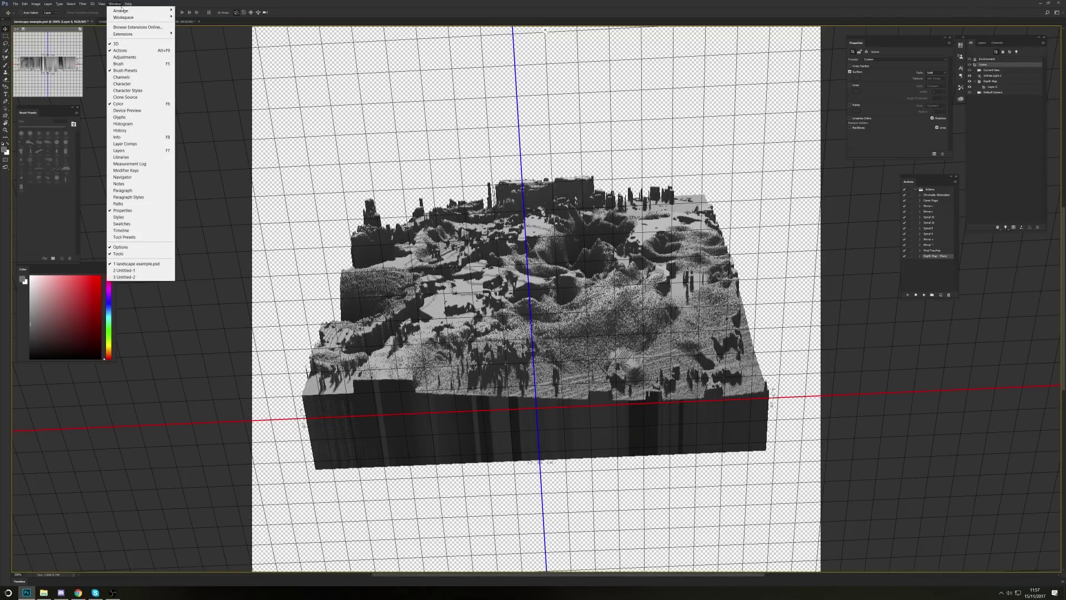
mouse_move(139, 17)
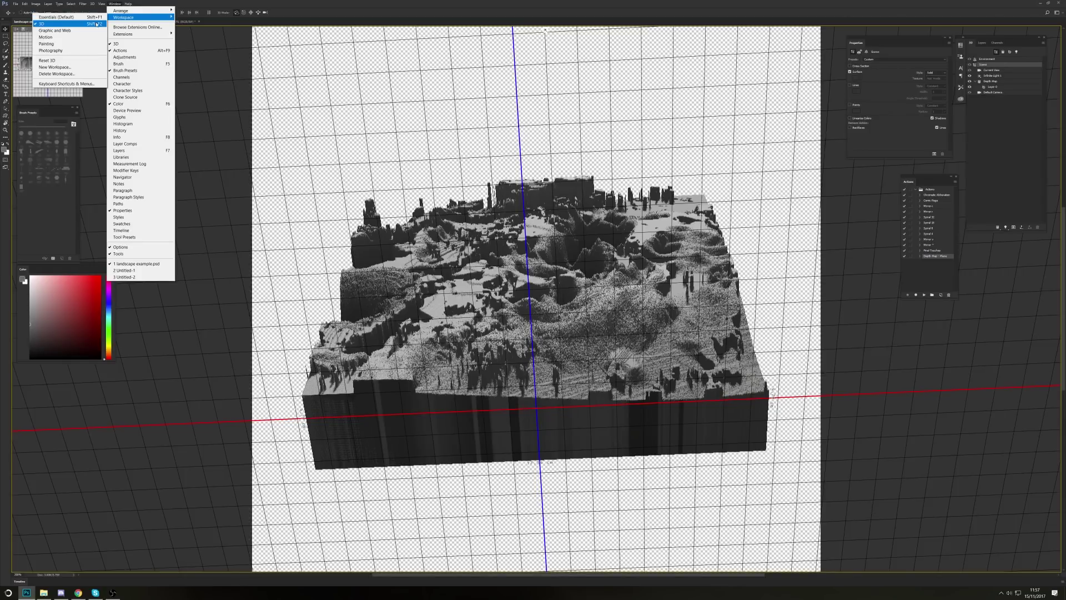
left_click(115, 3)
- Examine the Window commands in the Keyboard Shortcuts and Menus settings, and leave them without changes
left_click(16, 4)
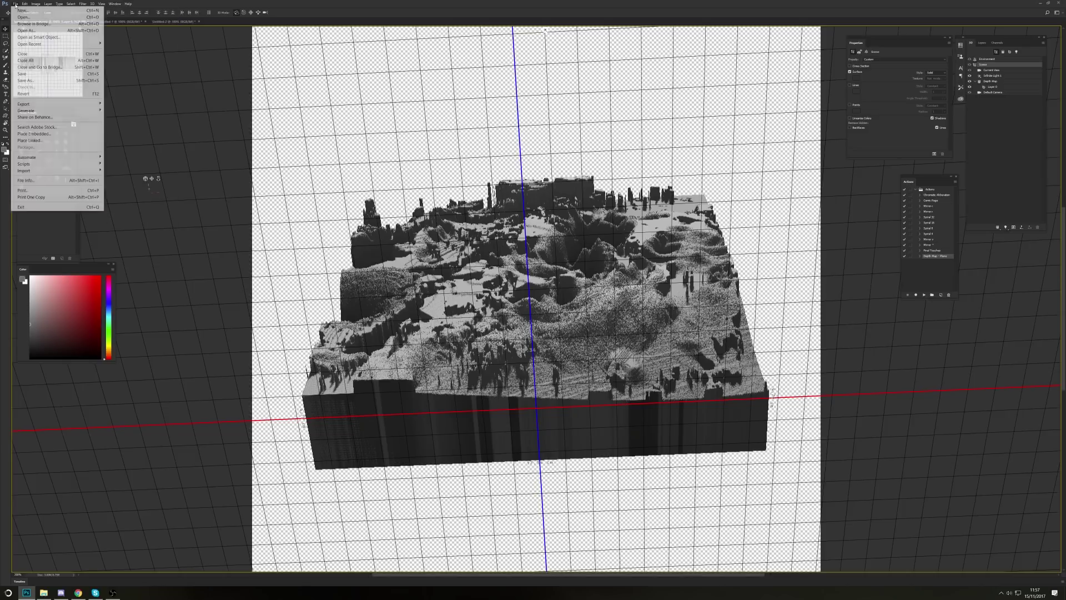
mouse_move(24, 4)
left_click(61, 258)
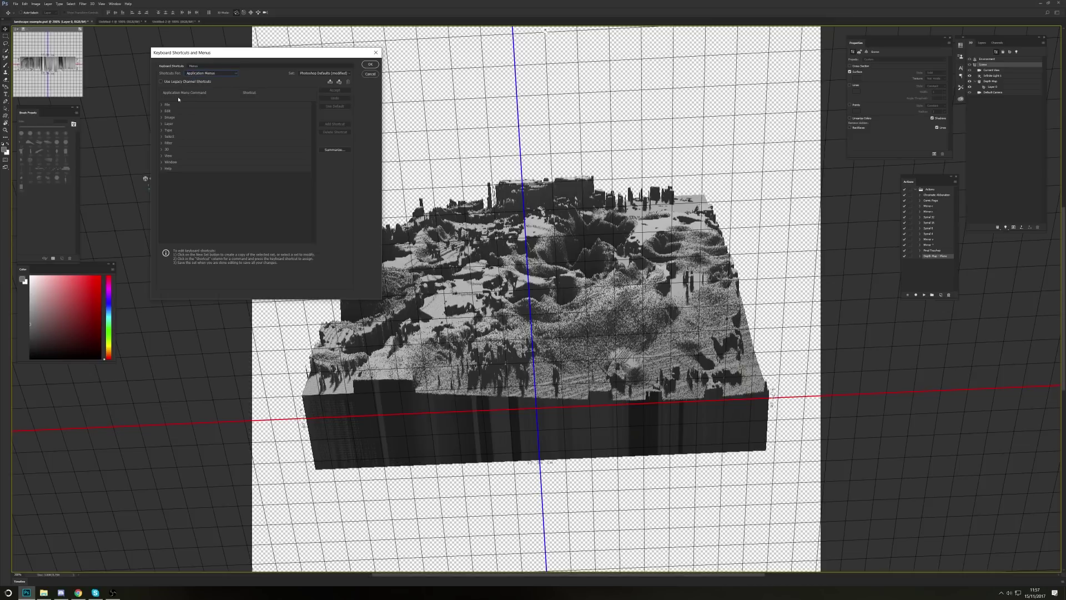
left_click(161, 162)
scroll(313, 168, "down", 3)
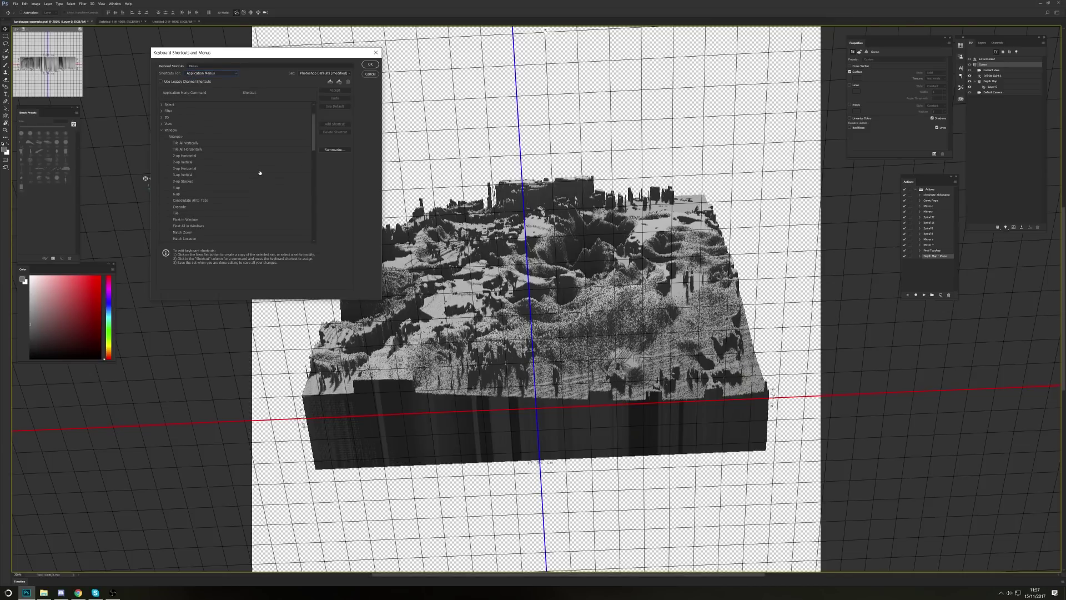
left_click_drag(313, 153, 303, 240)
scroll(303, 239, "up", 15)
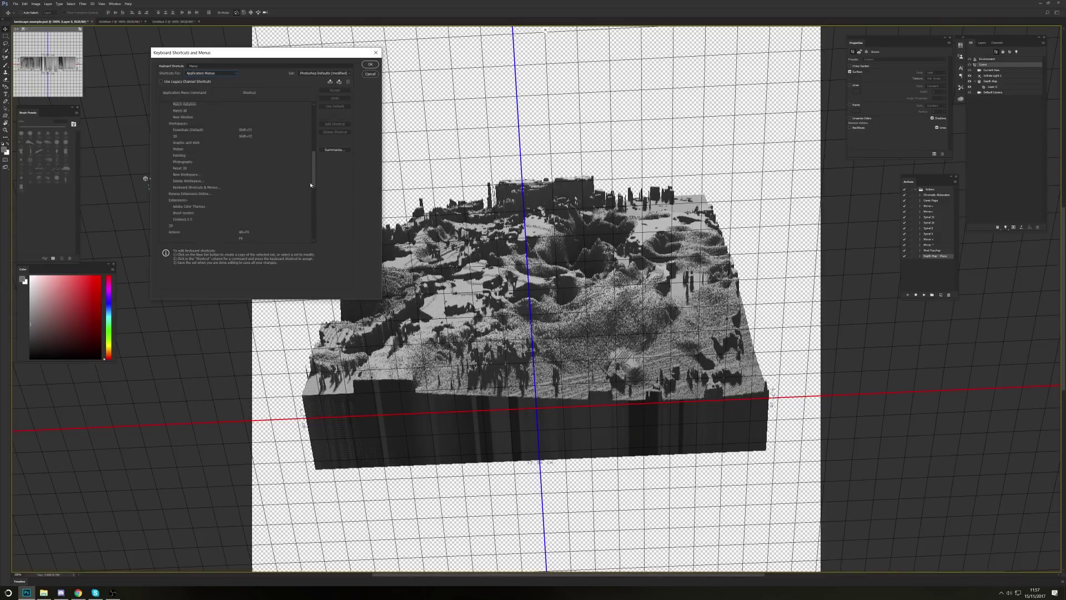
left_click(370, 74)
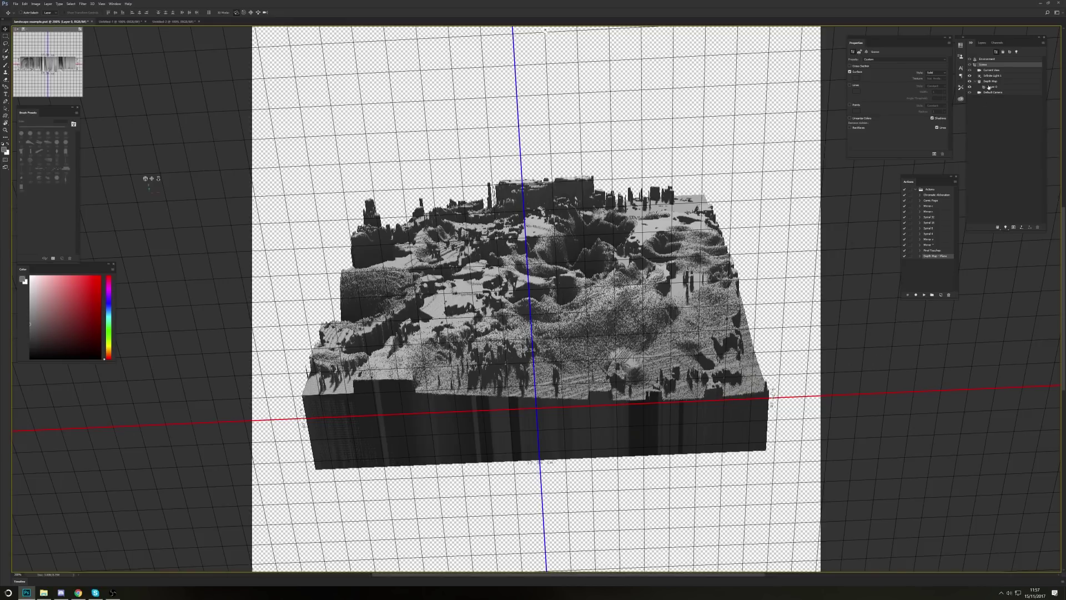
- Select the Depth Map mesh in the 3D scene and stretch its height to exaggerate the terrain's relief
left_click_drag(981, 38, 982, 41)
left_click(983, 46)
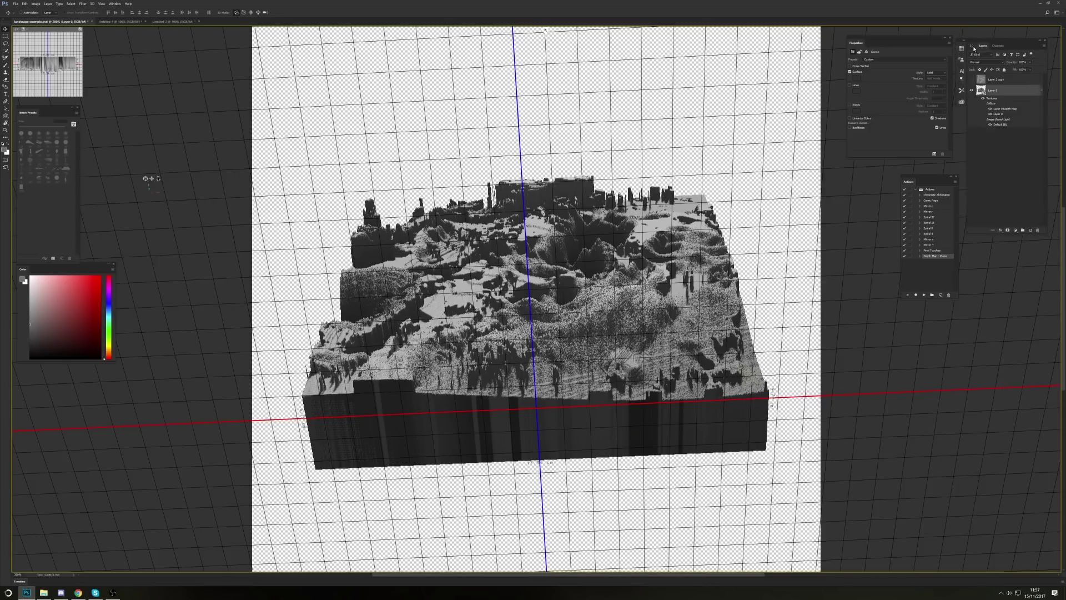
left_click(971, 46)
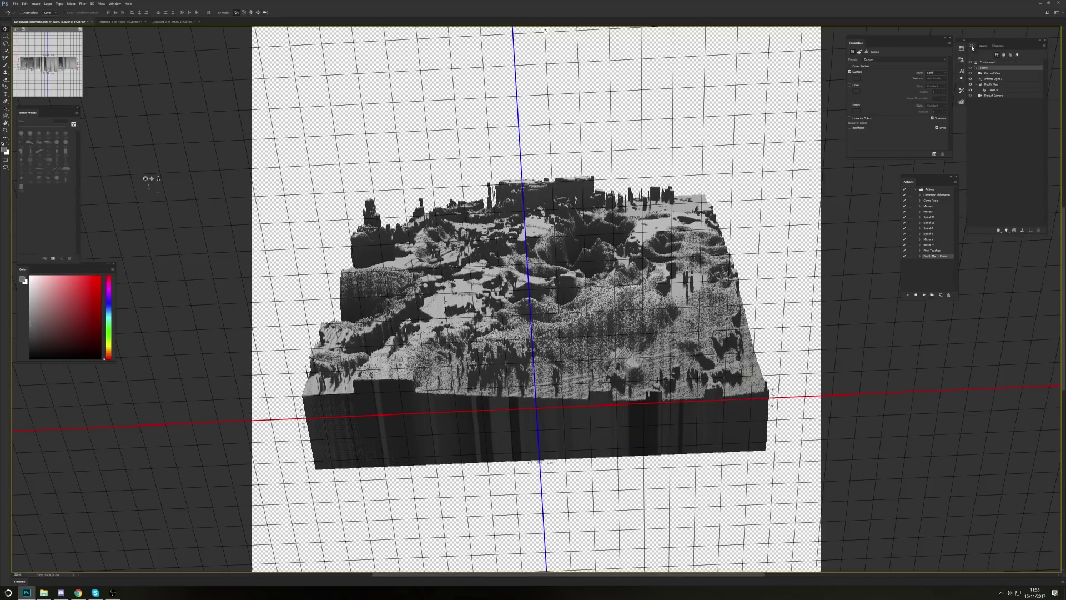
left_click_drag(984, 42, 981, 43)
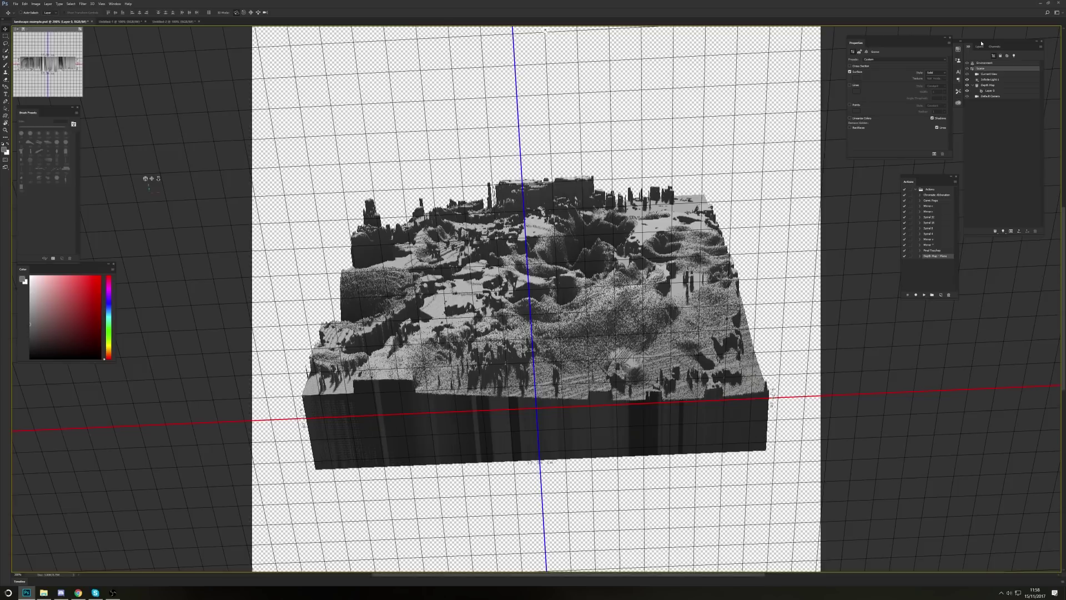
left_click(986, 86)
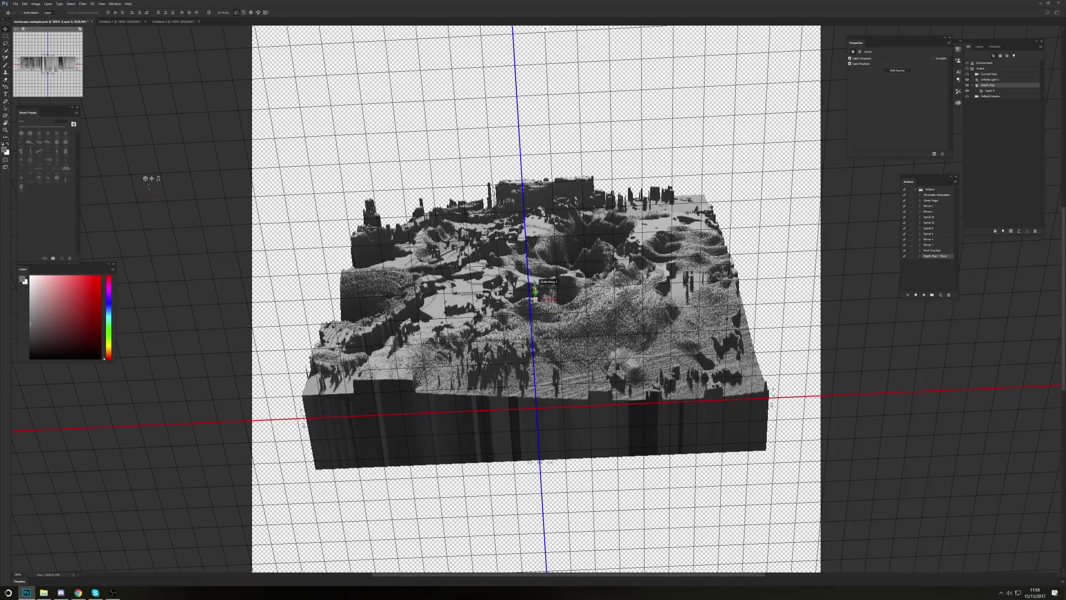
left_click_drag(535, 289, 547, 245)
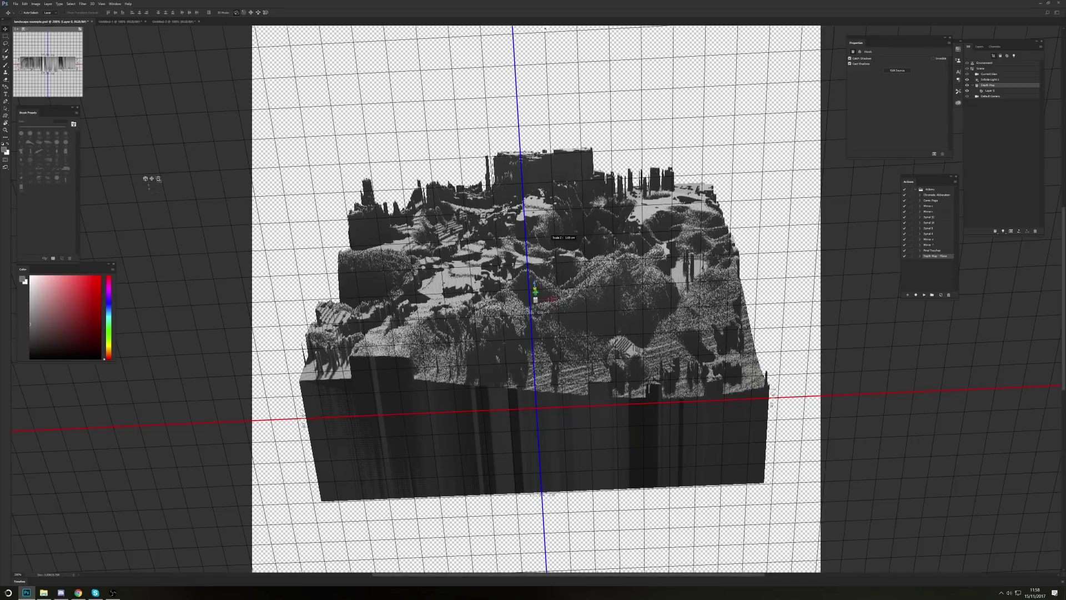
- Select the Current View camera and move it closer so it faces the terrain block squarely from above its front edge
left_click(159, 178)
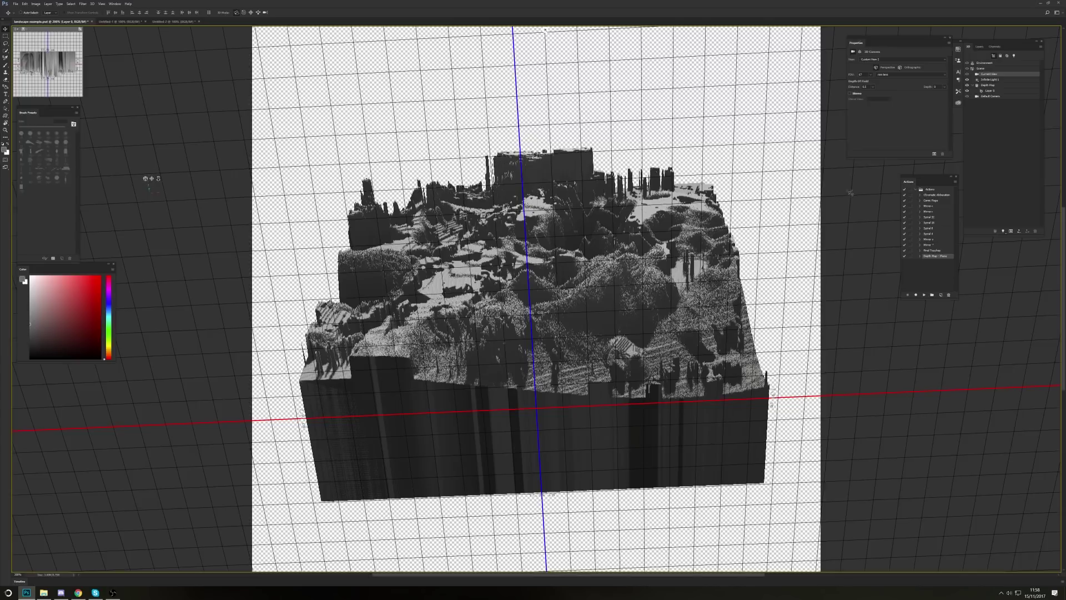
left_click(989, 79)
left_click(982, 79)
left_click(990, 75)
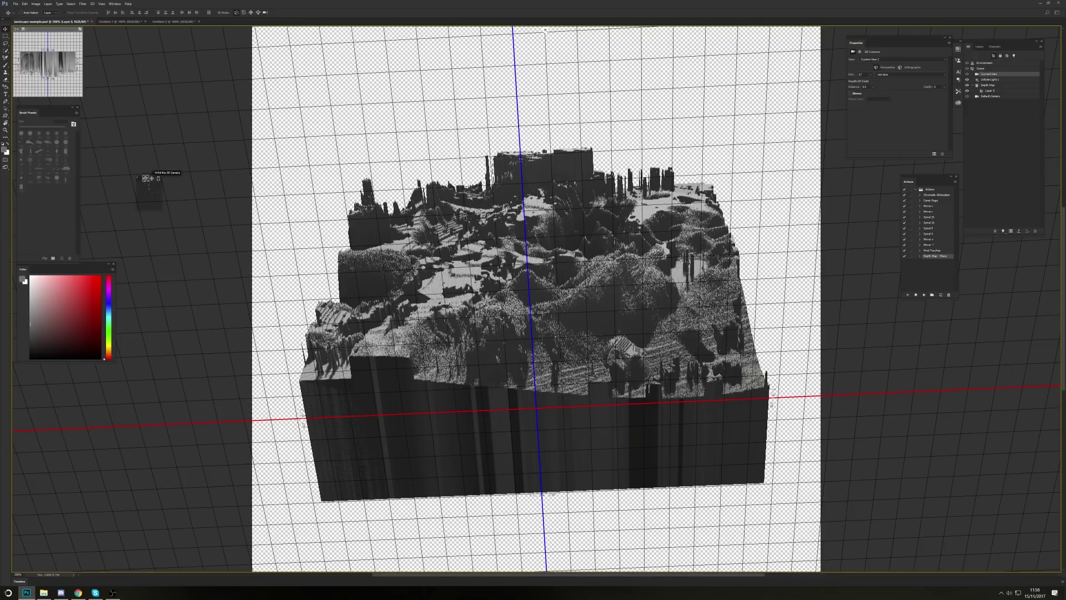
mouse_move(146, 178)
left_mouse_down()
mouse_move(159, 179)
mouse_move(63, 238)
mouse_move(52, 262)
mouse_move(154, 173)
mouse_move(147, 178)
left_mouse_up()
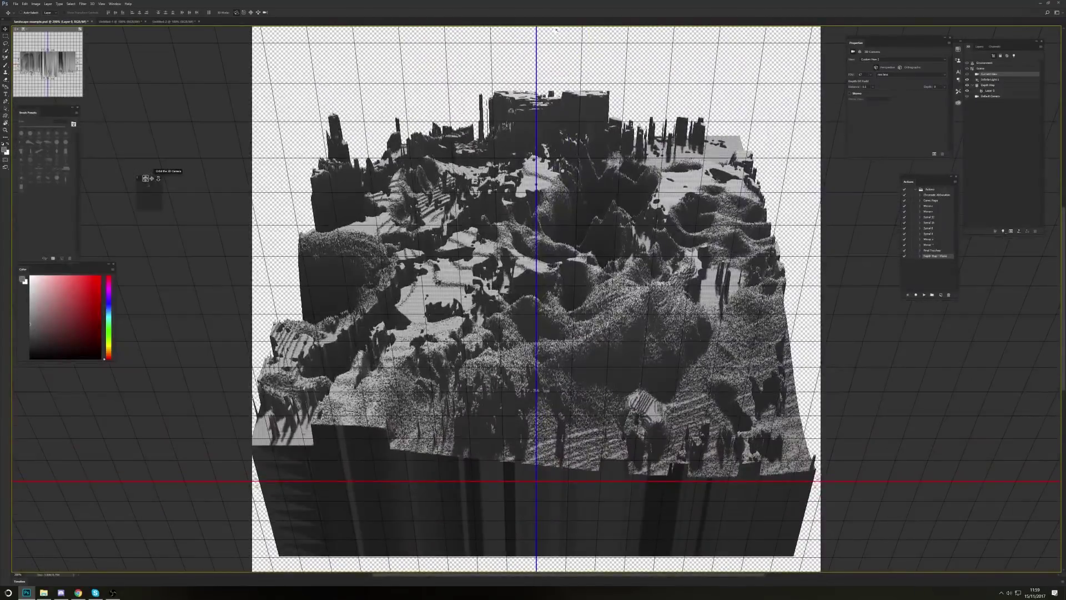
- Rotate Infinite Light 1 to brighten the terrain's front faces, and flatten the Depth Map mesh into a thin slab
left_click(990, 79)
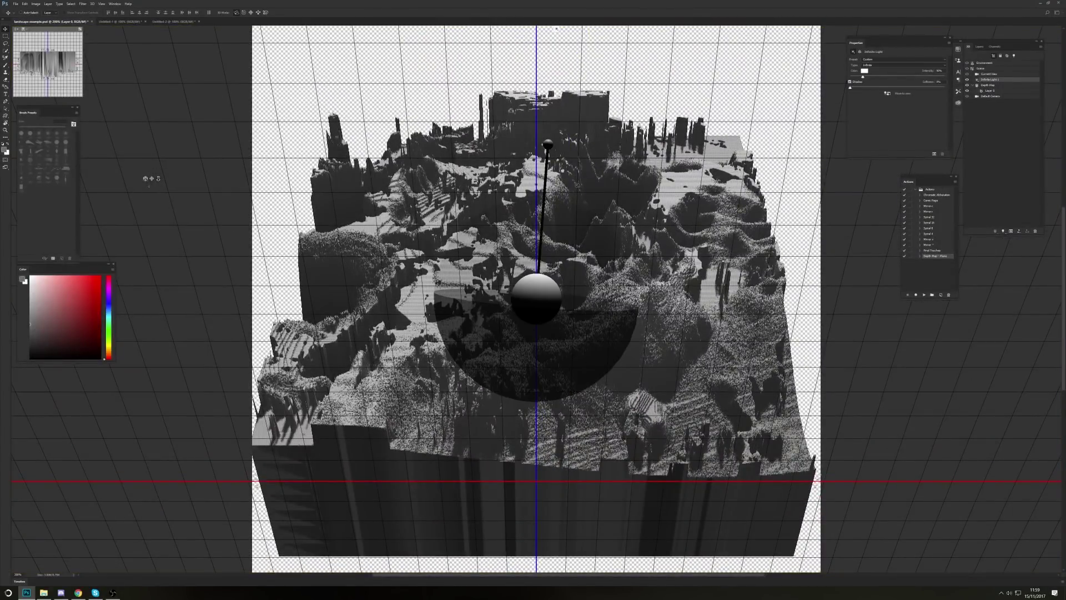
left_click_drag(541, 139, 367, 203)
mouse_move(219, 29)
left_mouse_down()
mouse_move(780, 28)
mouse_move(944, 139)
mouse_move(1044, 278)
mouse_move(1058, 324)
left_mouse_up()
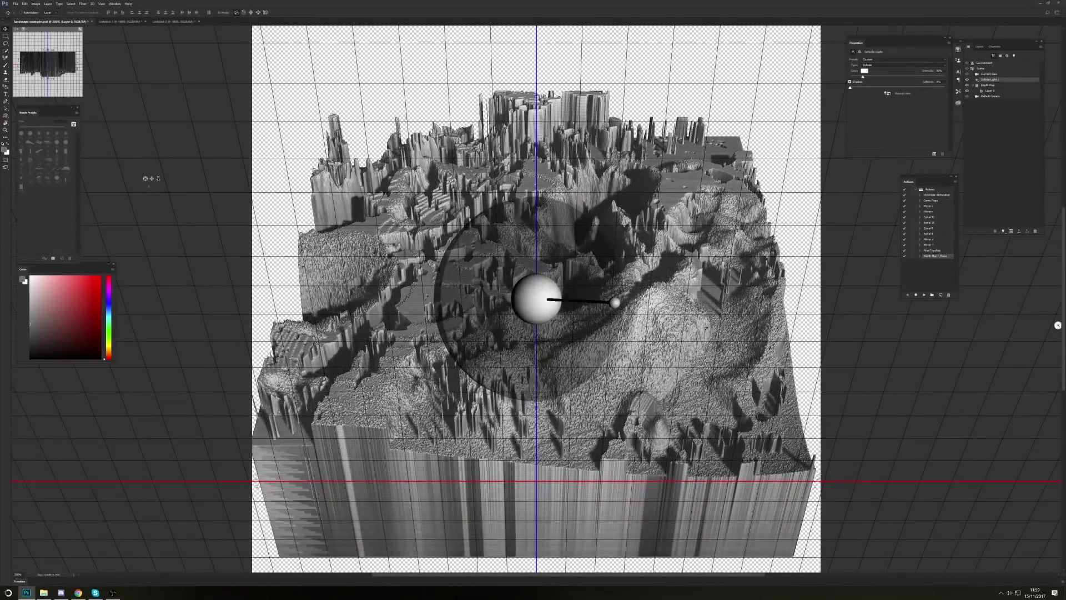
left_click(992, 85)
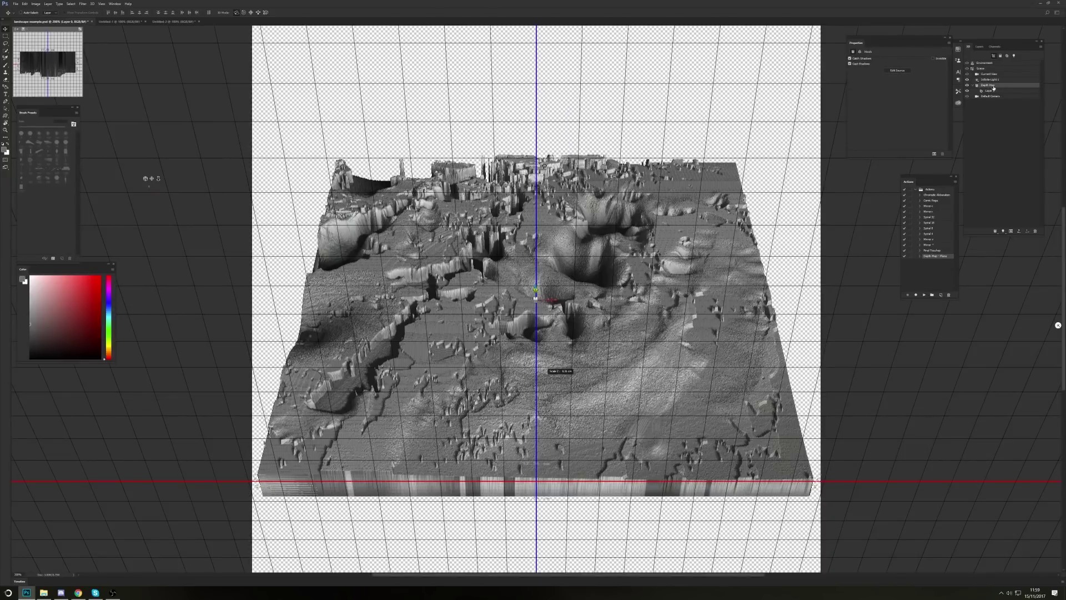
- Load an image from the Pictures folder as the bump texture of the mesh's Layer 0 material, and set Bump to 0%
left_click(987, 92)
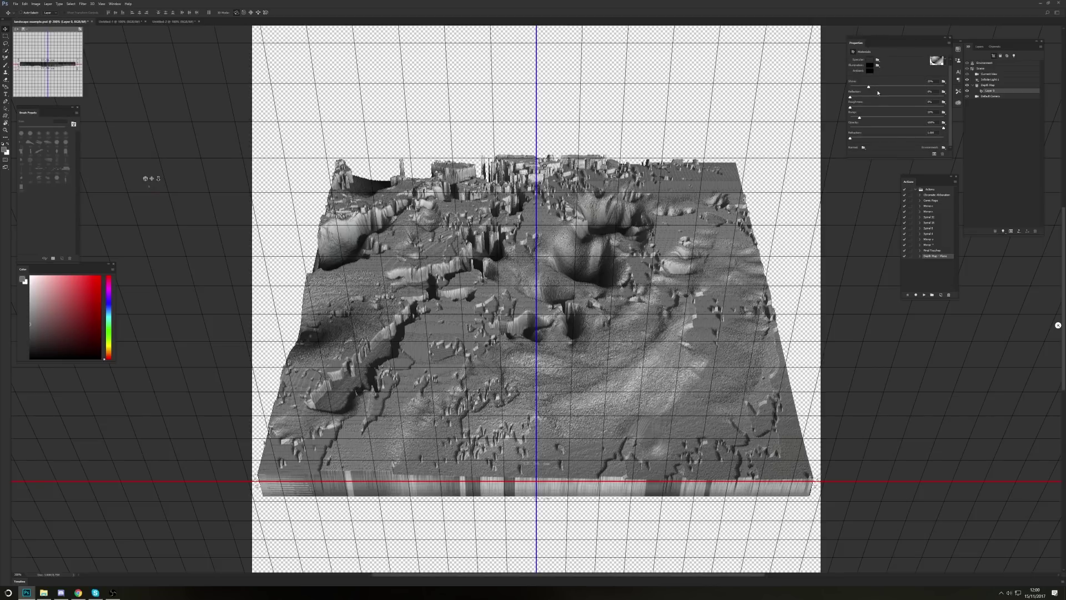
left_click_drag(860, 124, 865, 125)
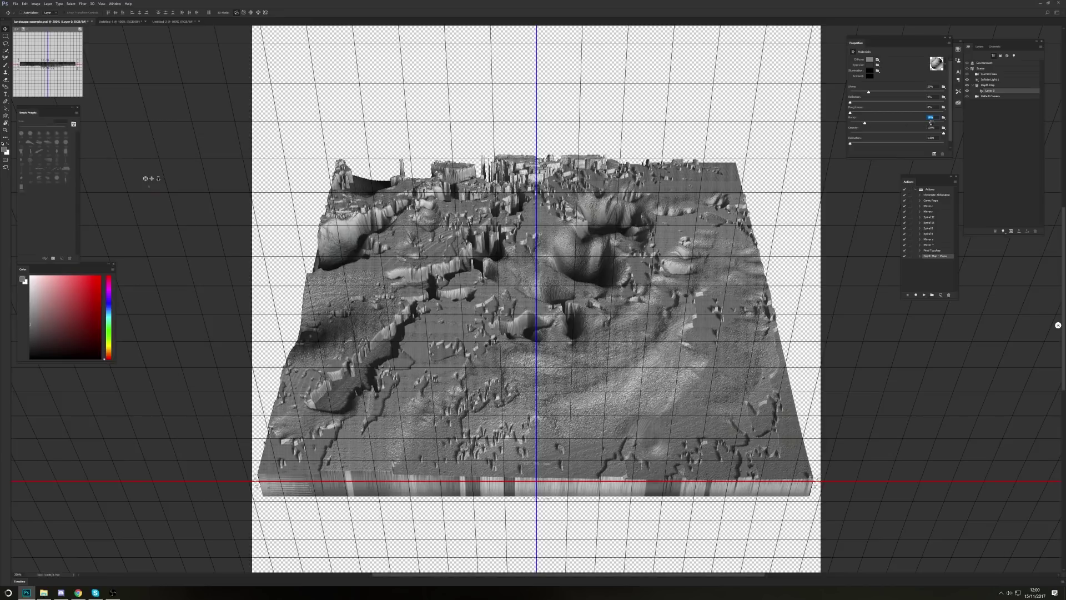
left_click(944, 118)
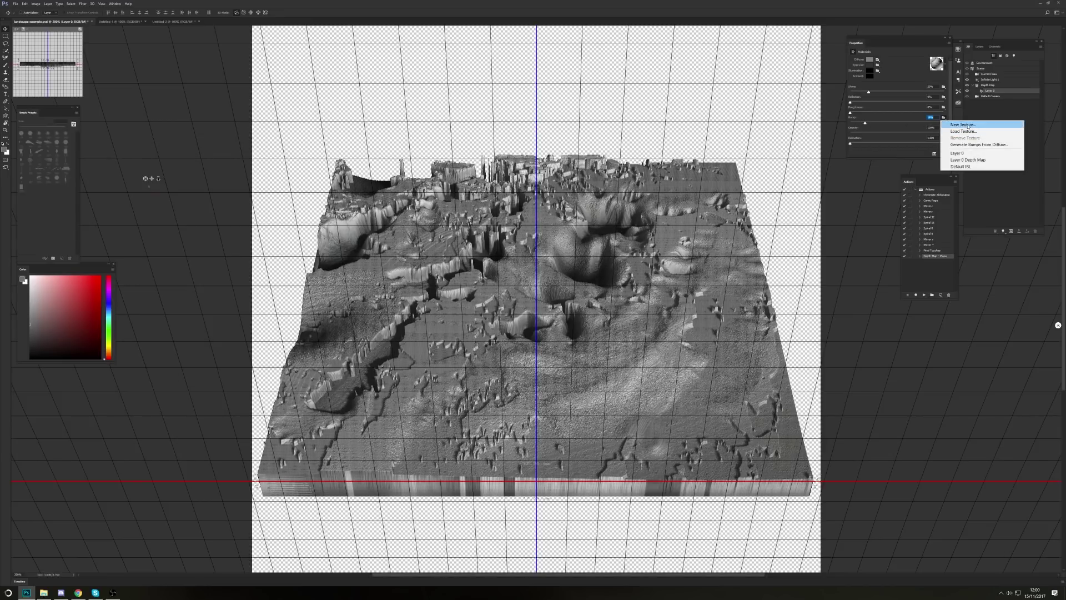
left_click(964, 131)
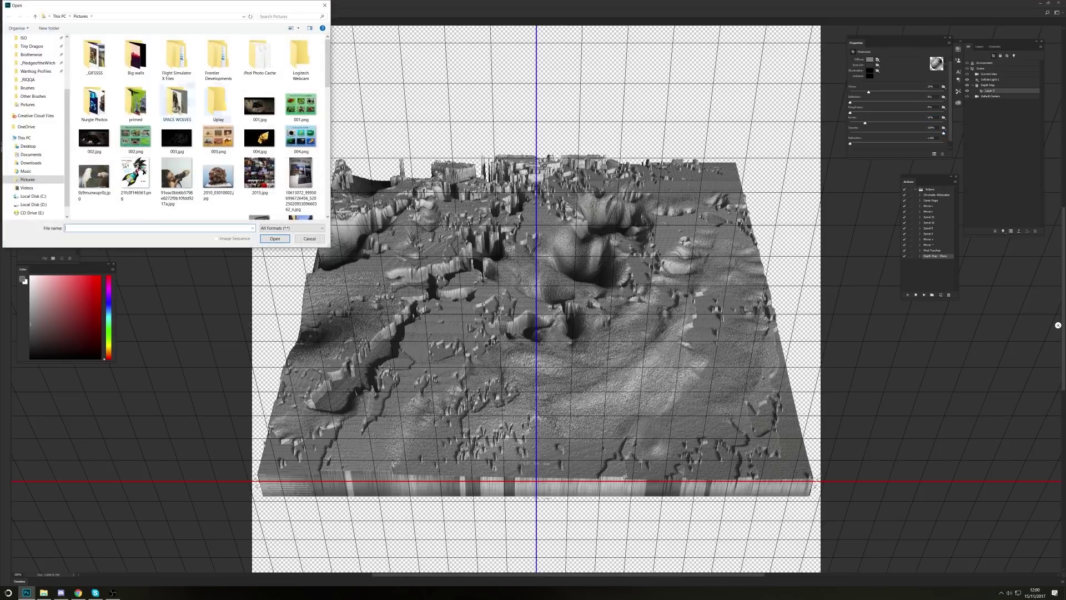
left_click(151, 181)
double_click(152, 179)
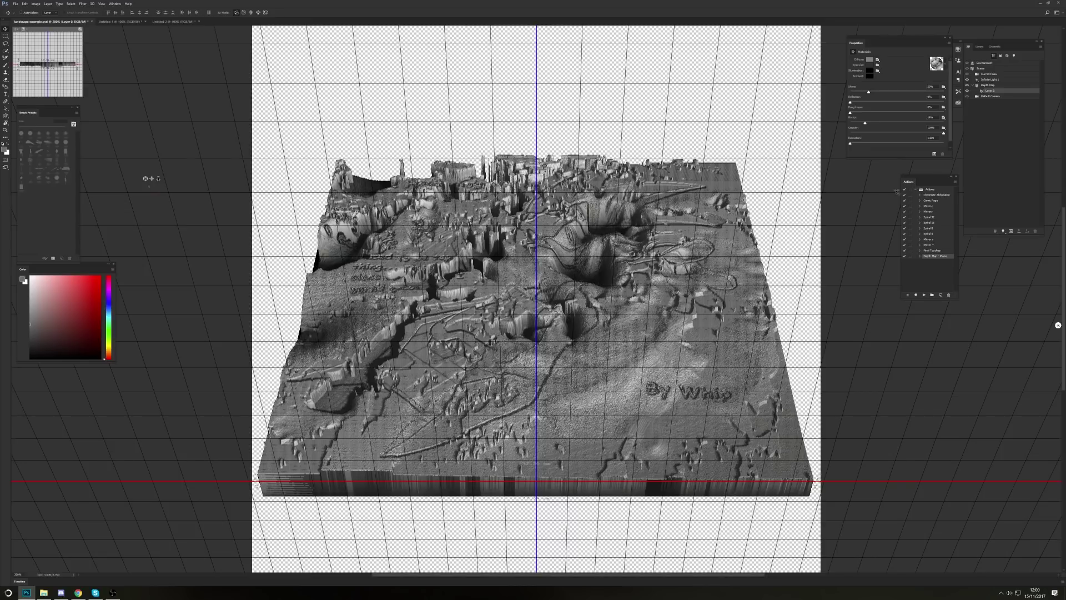
mouse_move(864, 125)
left_mouse_down()
mouse_move(907, 121)
mouse_move(842, 125)
left_mouse_up()
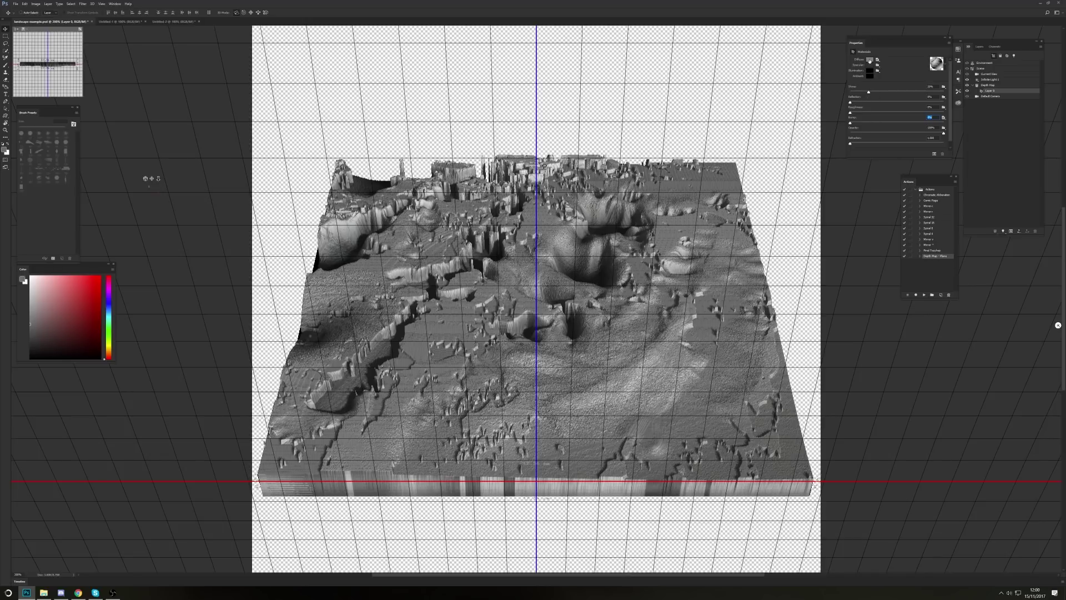
- Open the material's diffuse texture for editing and paint broad red zigzag brush strokes on a new layer
left_click(869, 60)
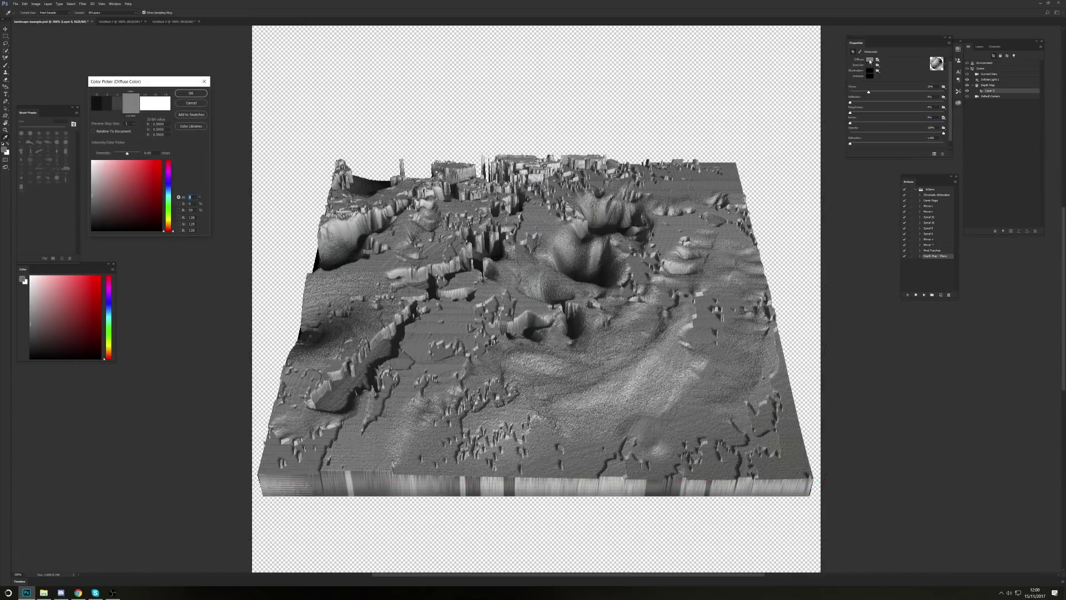
left_click(191, 103)
left_click(878, 60)
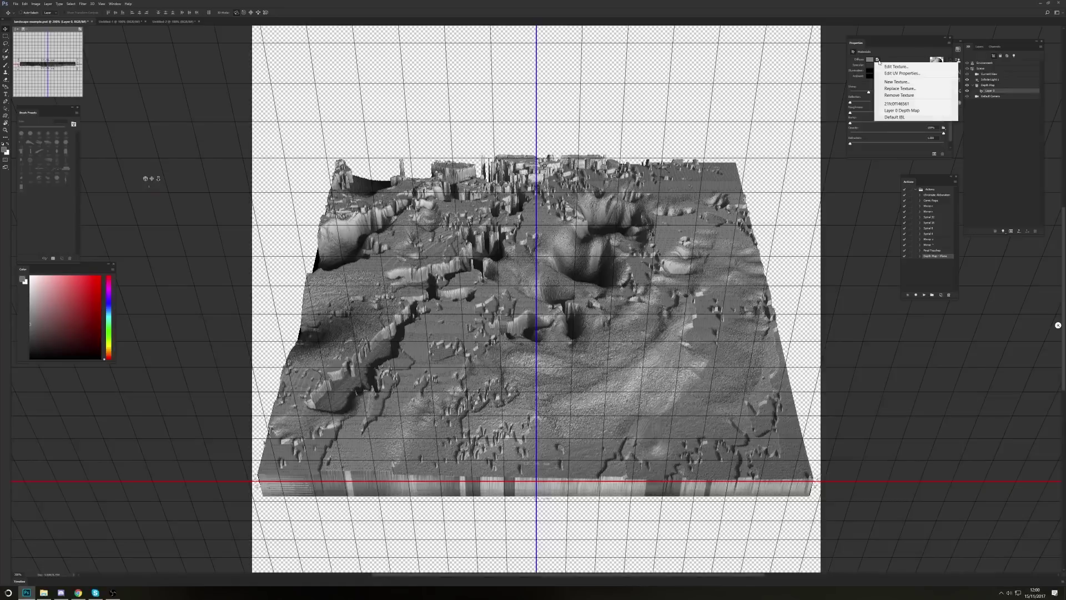
left_click(900, 67)
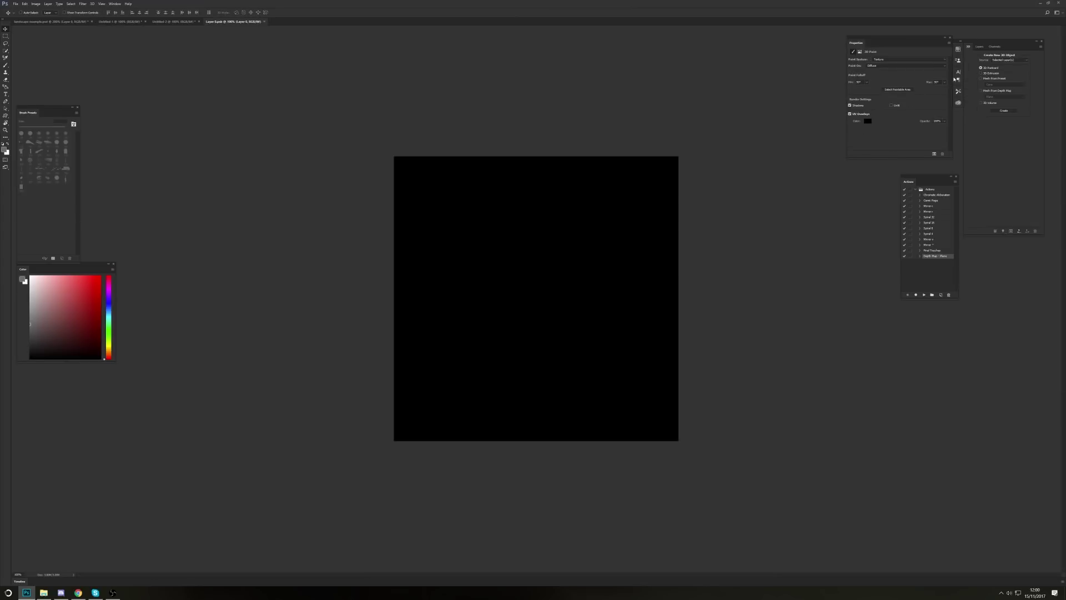
left_click(979, 47)
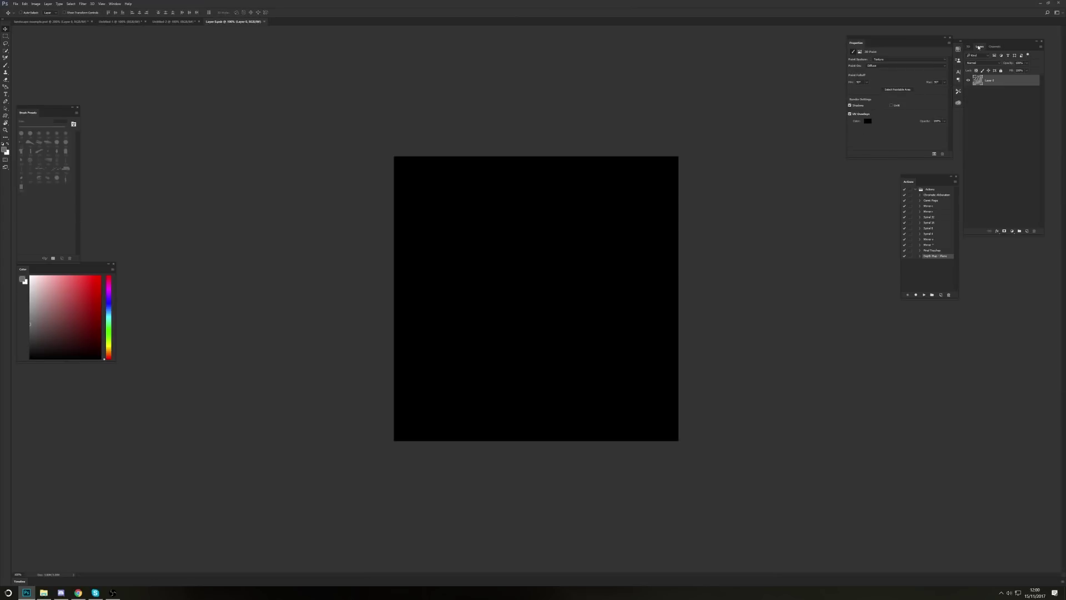
left_click(1027, 231)
key("b")
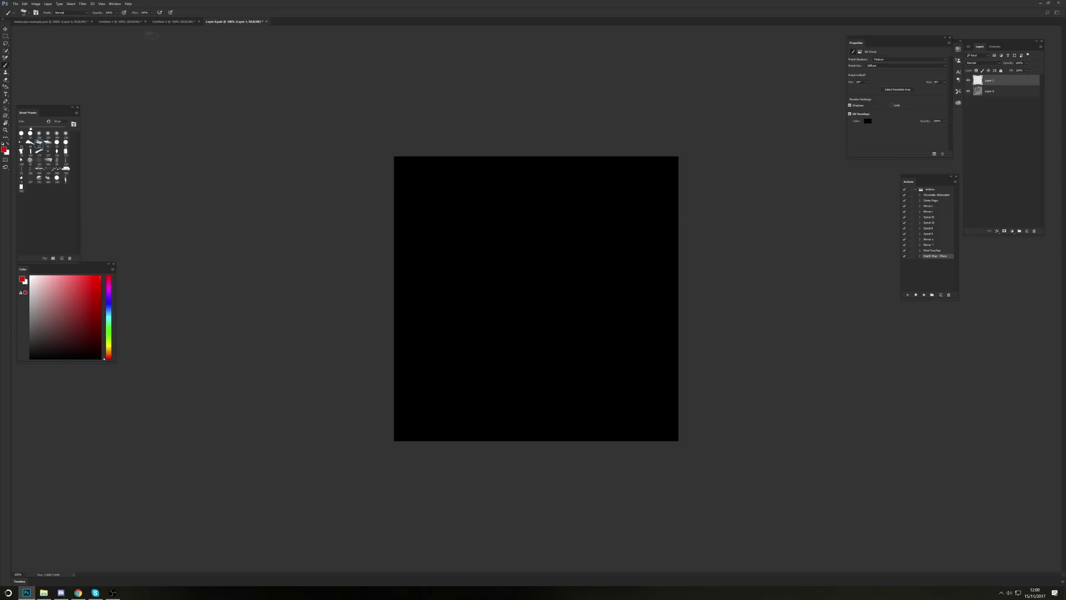
- Examine the painted texture on the terrain in landscape example.psd, and compare it with the layers of the texture document
left_click(177, 21)
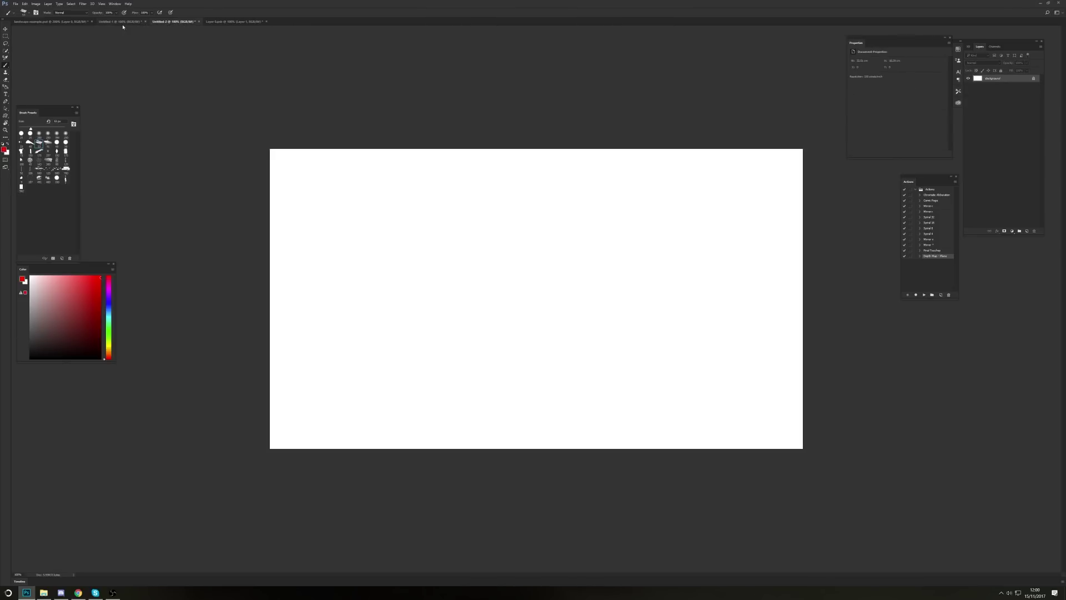
left_click(120, 22)
left_click(70, 22)
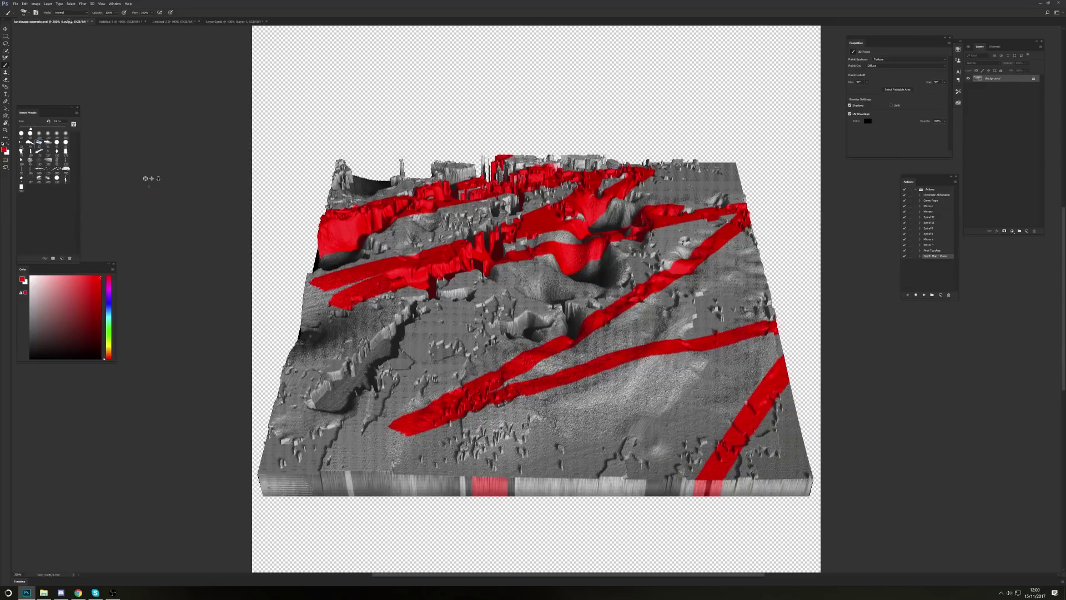
left_click(223, 23)
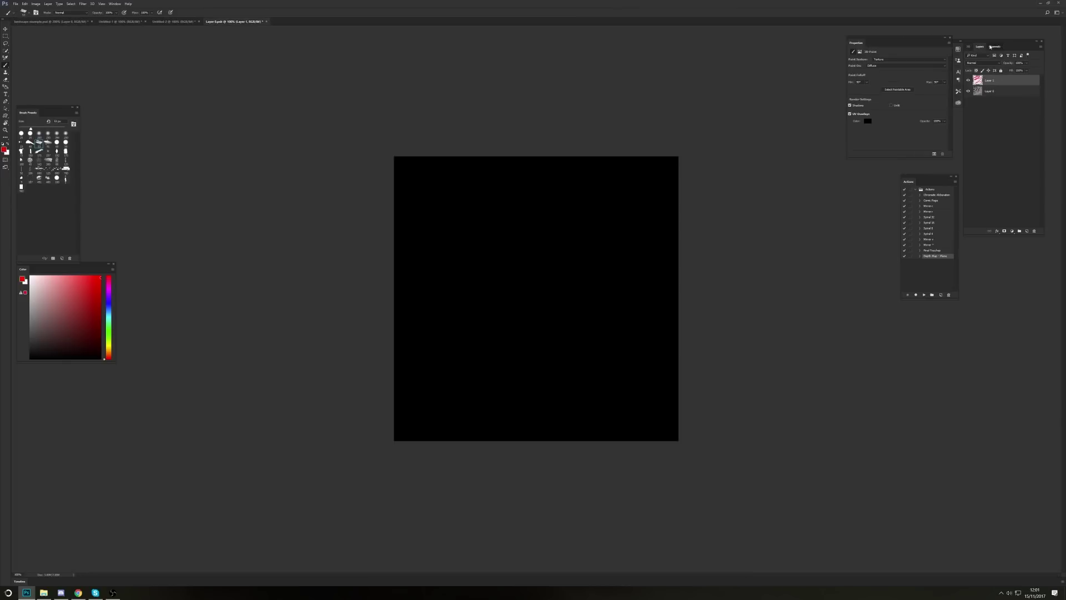
left_click(990, 47)
left_click(979, 47)
- Return to landscape example.psd and paint red strokes, plus a broad pink area near the front, directly on the 3D terrain
left_click(49, 22)
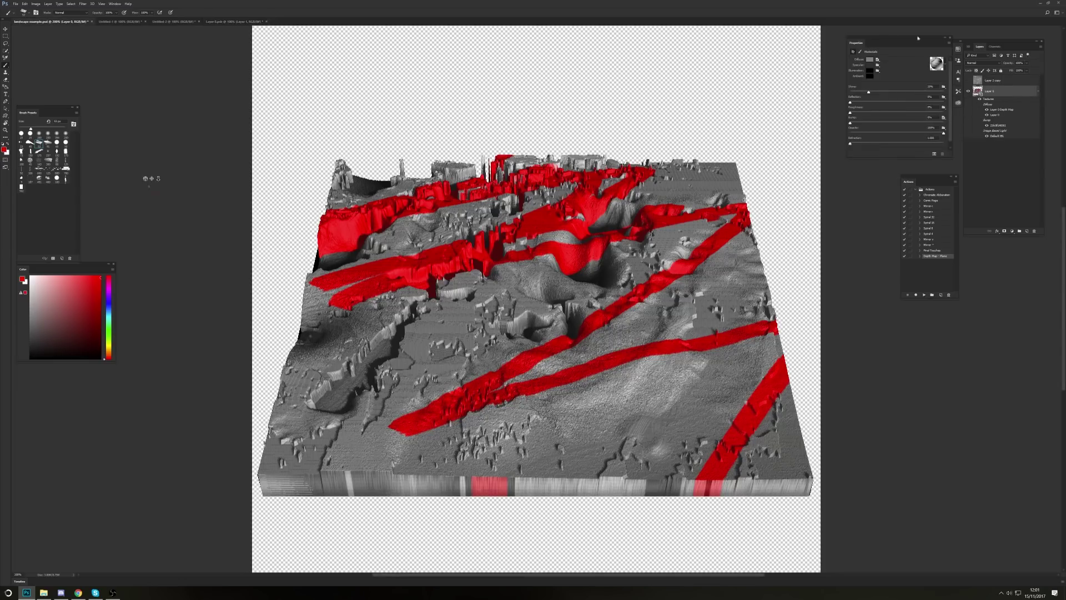
mouse_move(471, 318)
left_mouse_down()
mouse_move(499, 384)
mouse_move(533, 406)
mouse_move(600, 439)
mouse_move(593, 424)
mouse_move(622, 401)
mouse_move(639, 459)
mouse_move(694, 400)
mouse_move(650, 406)
mouse_move(666, 353)
mouse_move(772, 340)
left_mouse_up()
left_click(68, 276)
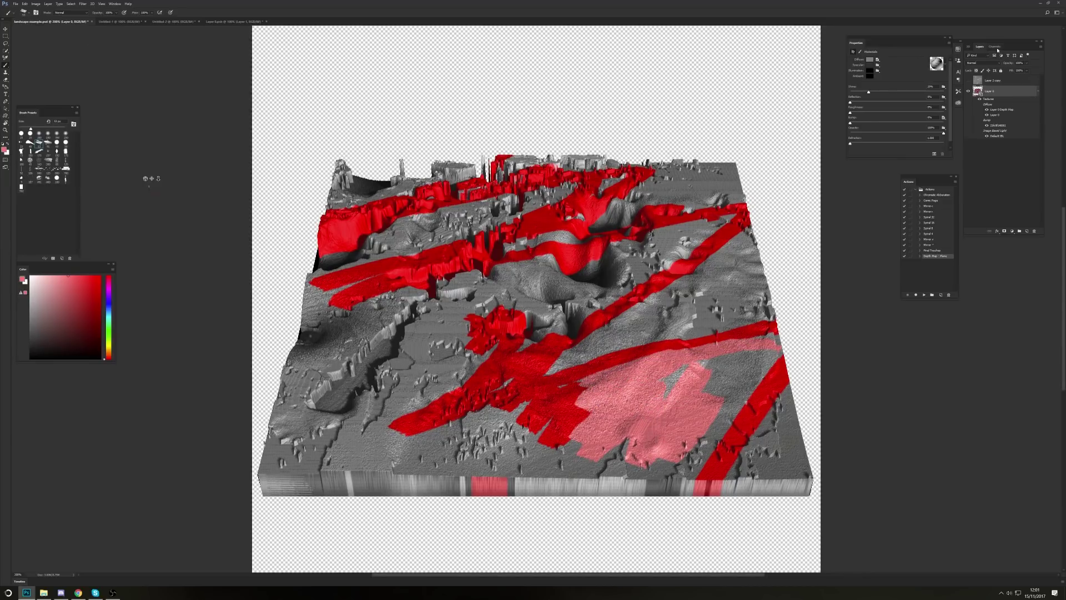
- Undo the red and pink paint strokes and the last bump texture changes on the 3D terrain
key("ctrl+alt+z")
key("ctrl+alt+z")
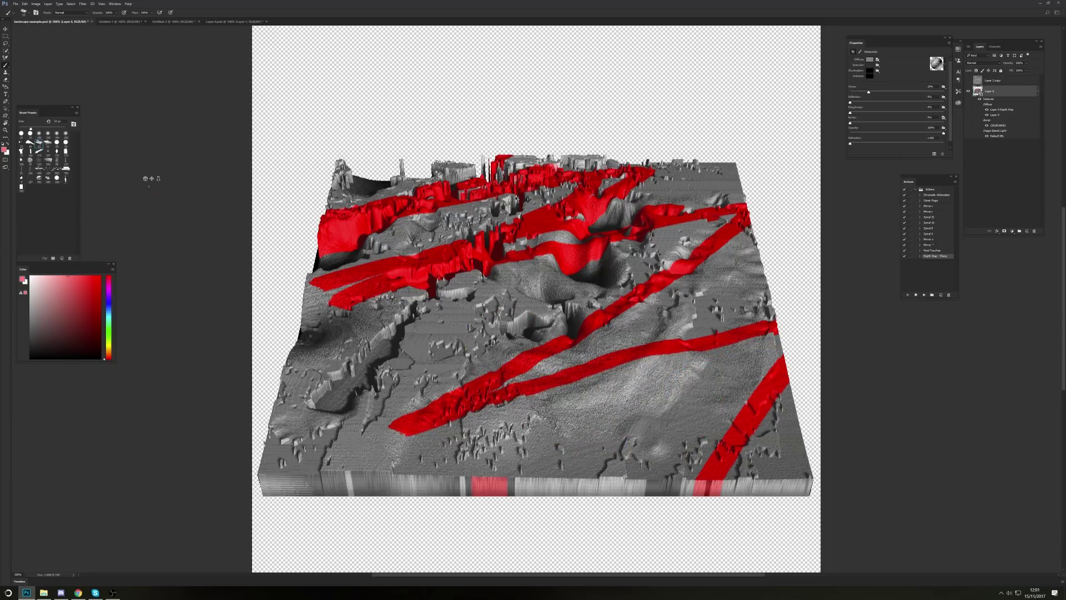
key("ctrl+alt+z")
key("ctrl+alt+z")
key("ctrl+alt+z")
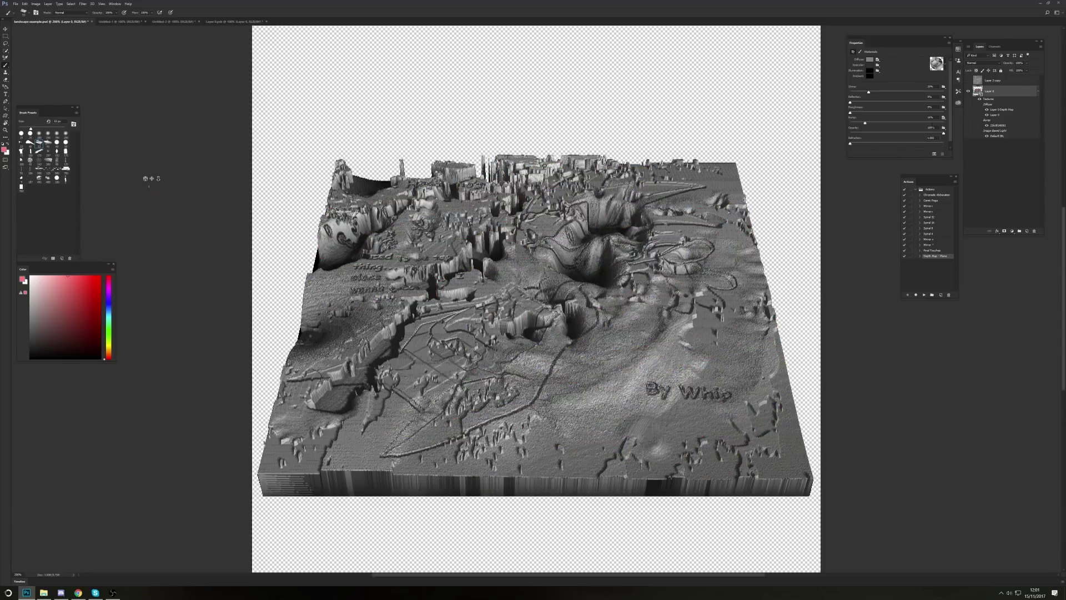
- Switch from the 3D workspace to the custom painting workspace with brush presets, tool presets and layers
left_click(969, 47)
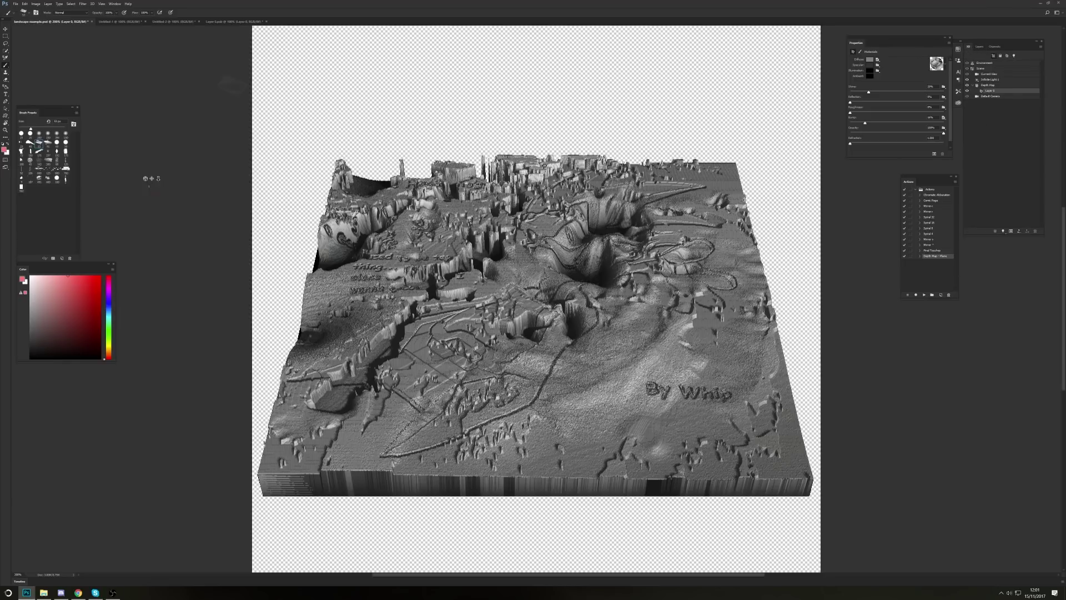
left_click(112, 4)
mouse_move(125, 17)
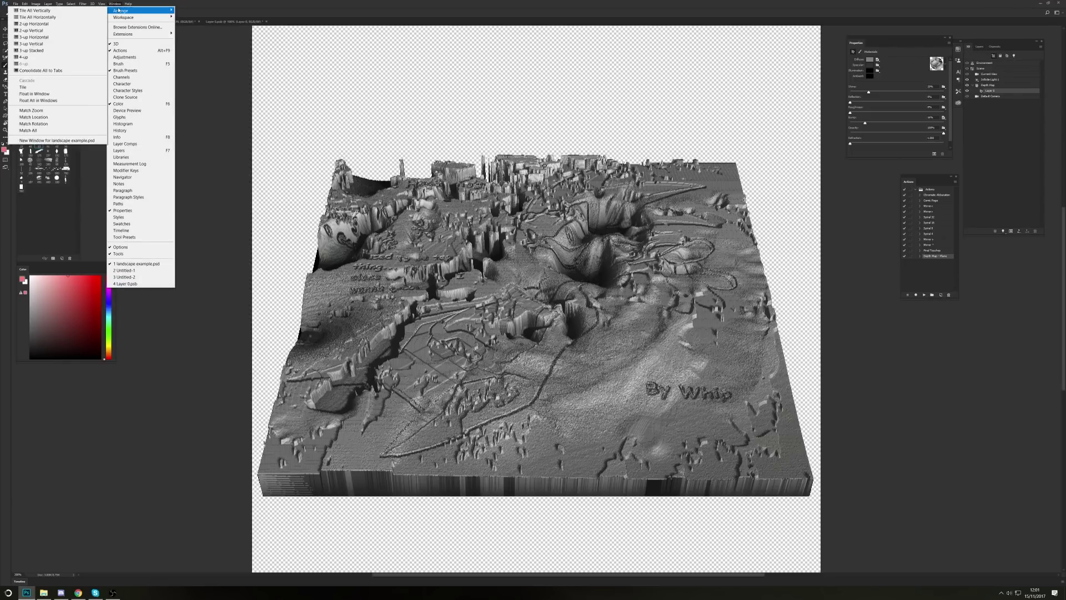
left_click(92, 19)
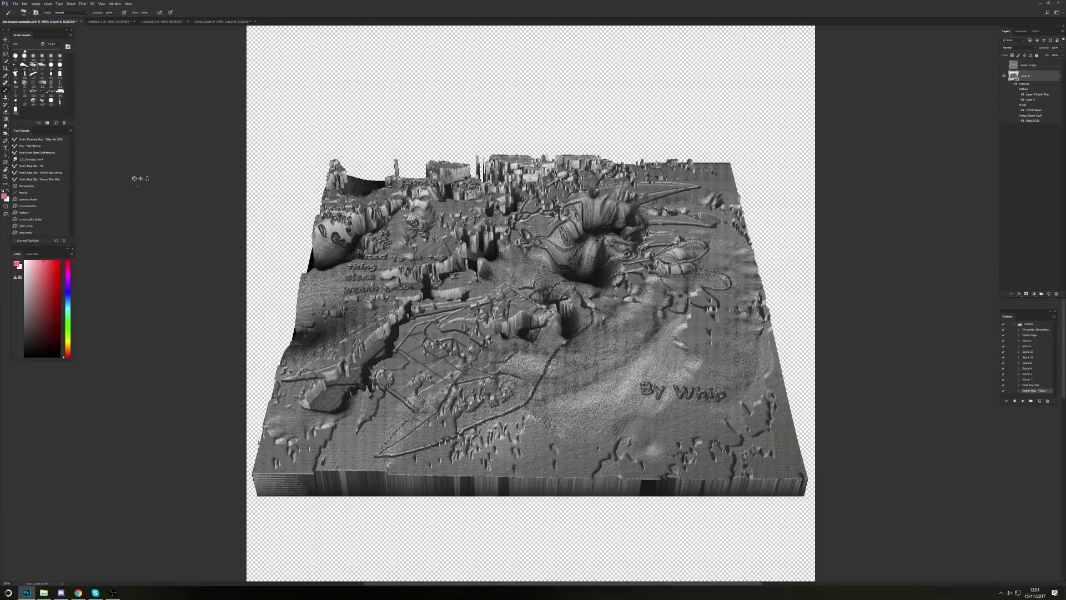
- Rasterize the 3D landscape on Layer 0 into a flat image layer
left_click(1004, 76)
left_click(1004, 76)
right_click(1026, 82)
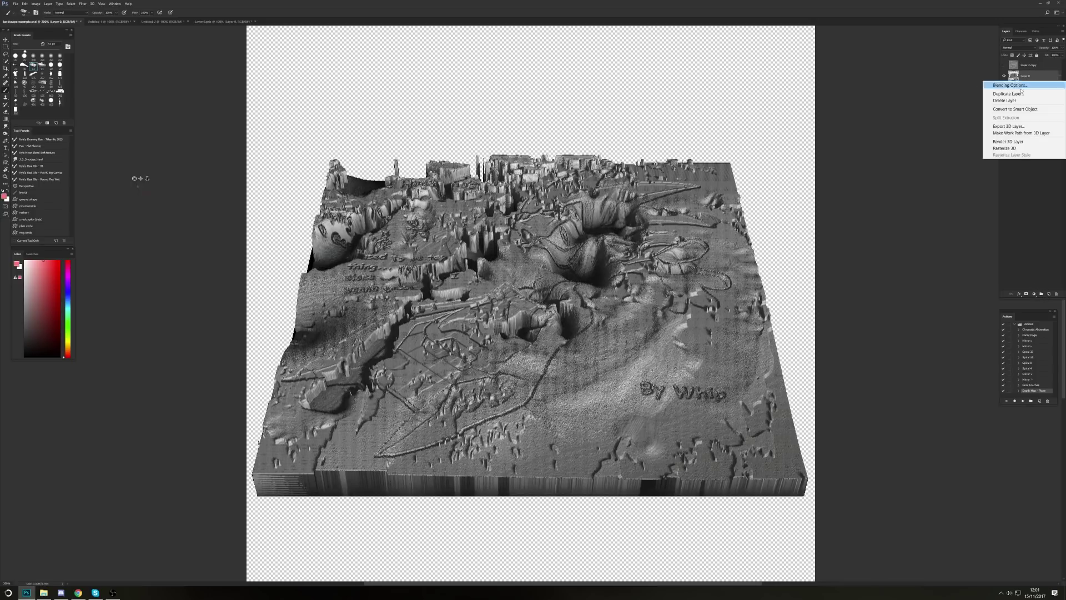
left_click(1029, 146)
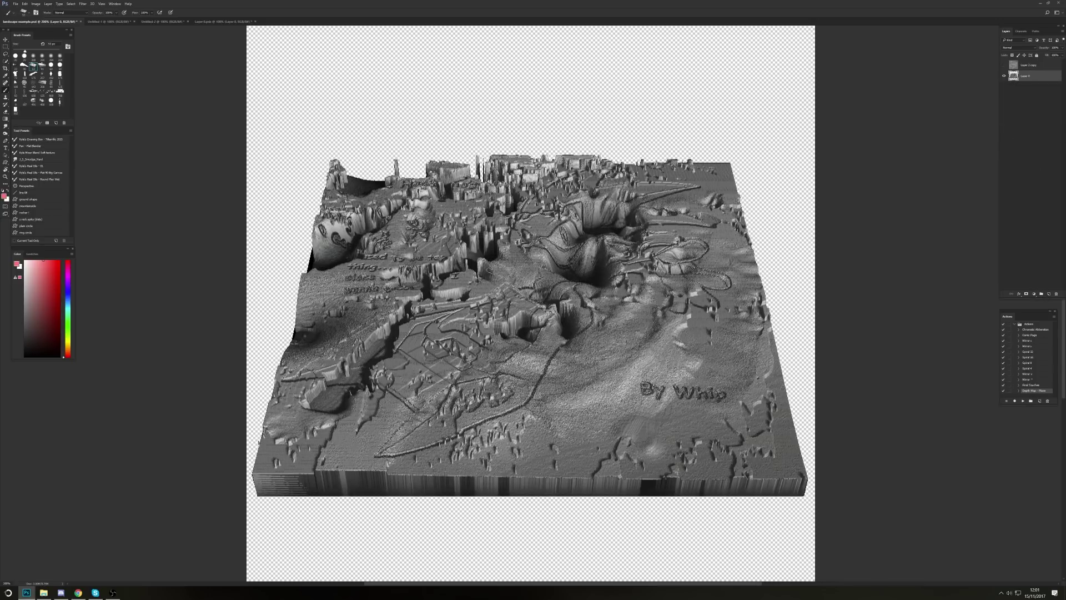
- Try to enlarge and reposition the rasterized landscape with Free Transform
key("ctrl+t")
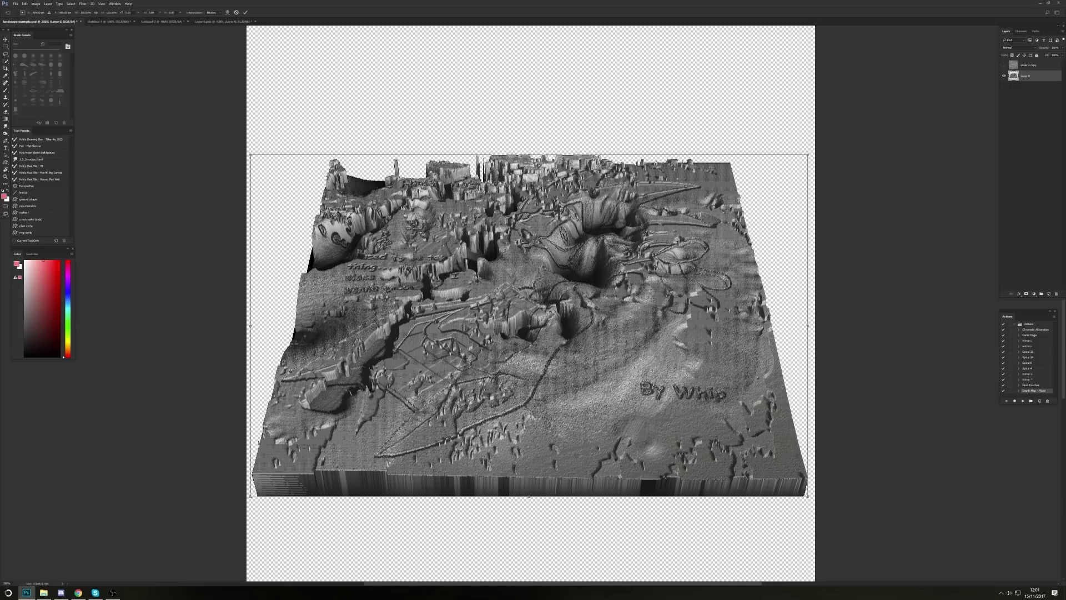
left_click_drag(252, 156, 6, 114)
left_click_drag(368, 260, 512, 244)
key("Escape")
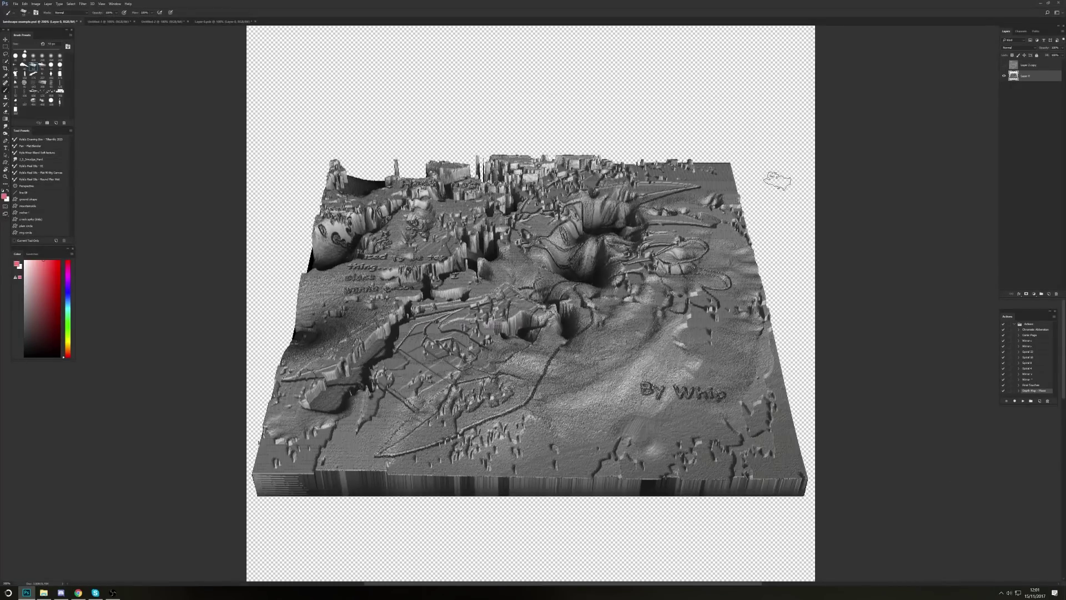
- Reduce the brush to a small size and sample grey tones from the rasterized landscape
key("bracketleft")
key("bracketleft")
key("bracketleft")
key("bracketleft")
key("bracketleft")
key("bracketleft")
key("bracketleft")
left_click(604, 382, "alt")
key("bracketleft")
left_click(557, 255, "alt")
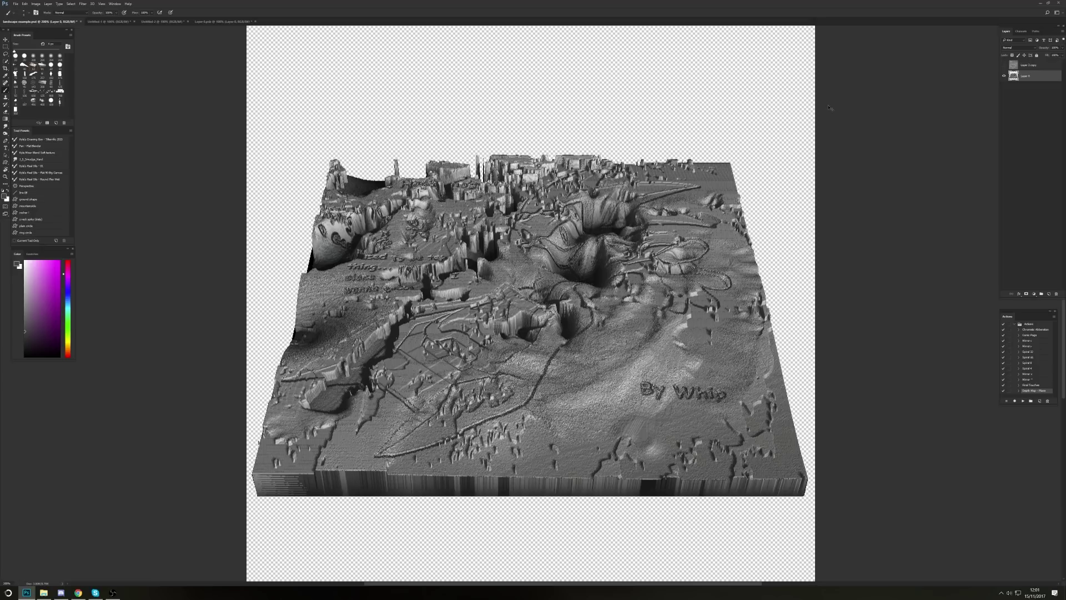
key("ctrl+minus")
key("ctrl+plus")
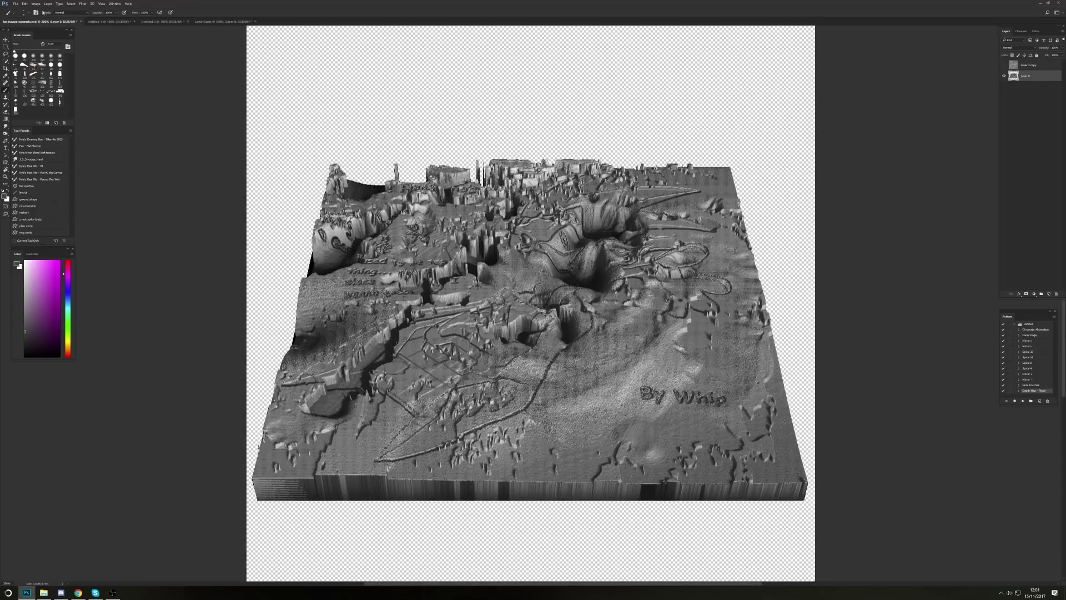
- Show the blocky height-map layer, hide Layer 0, and turn the height map into a depth-map Plane mesh
left_click(1004, 65)
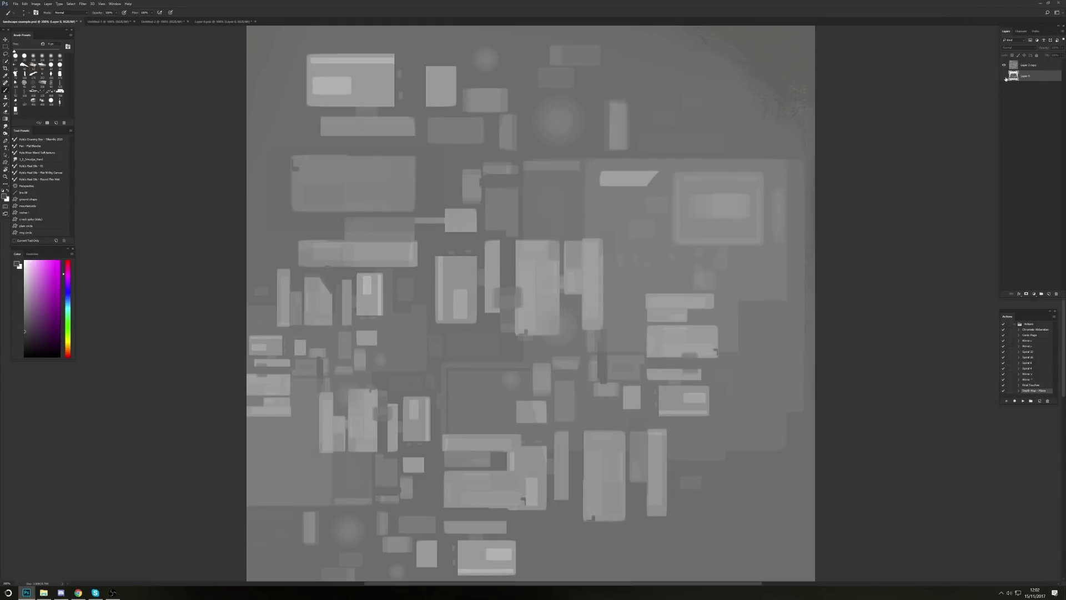
left_click(1013, 67)
mouse_move(395, 315)
left_mouse_down()
mouse_move(398, 231)
mouse_move(388, 306)
left_mouse_up()
left_click_drag(359, 250, 418, 300)
left_click(111, 3)
mouse_move(94, 3)
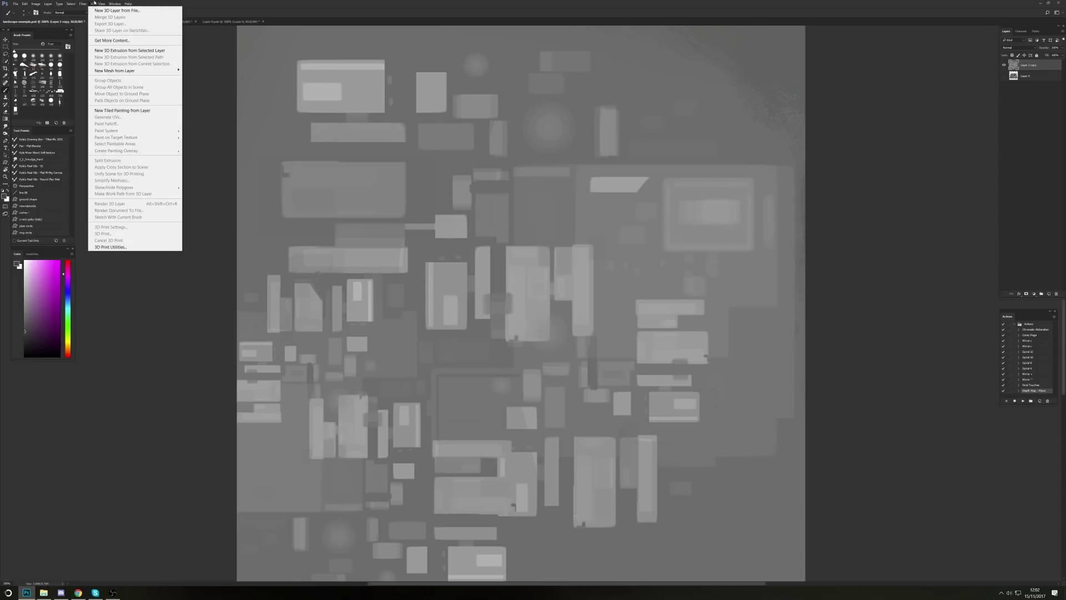
mouse_move(105, 70)
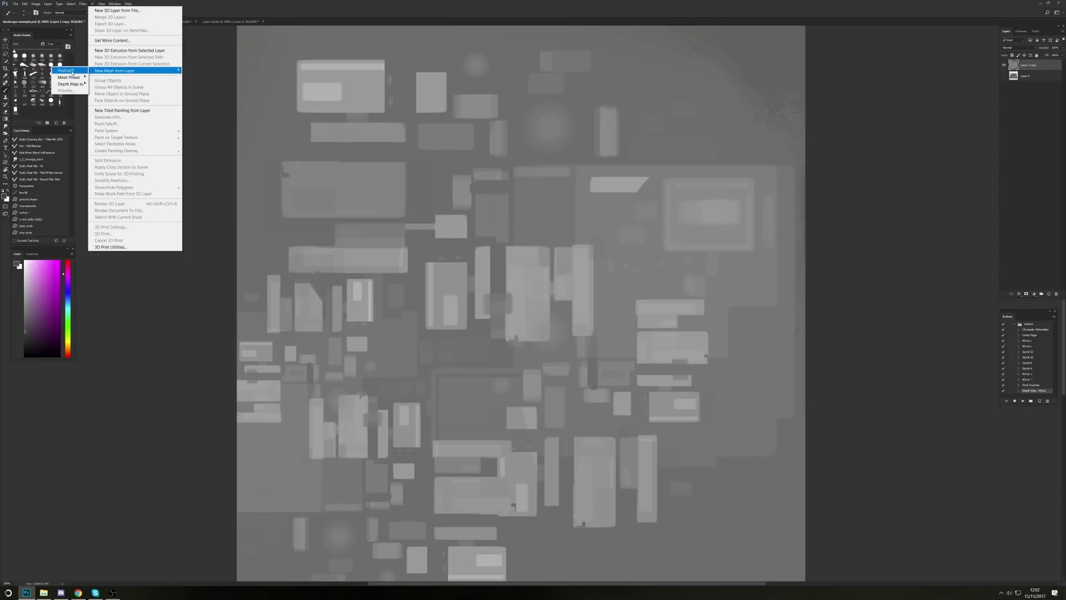
mouse_move(75, 84)
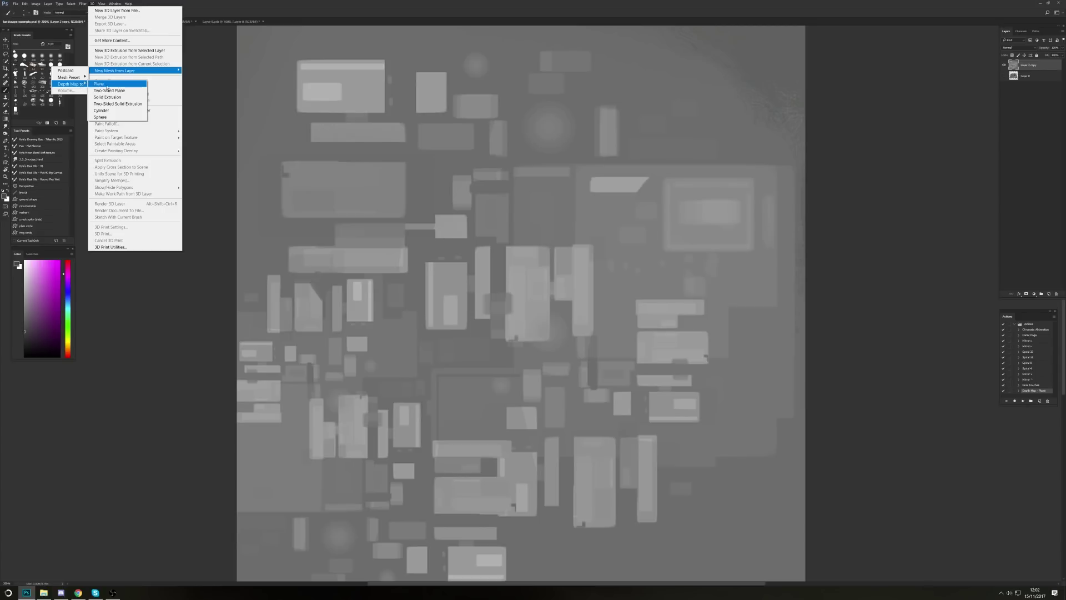
left_click(103, 84)
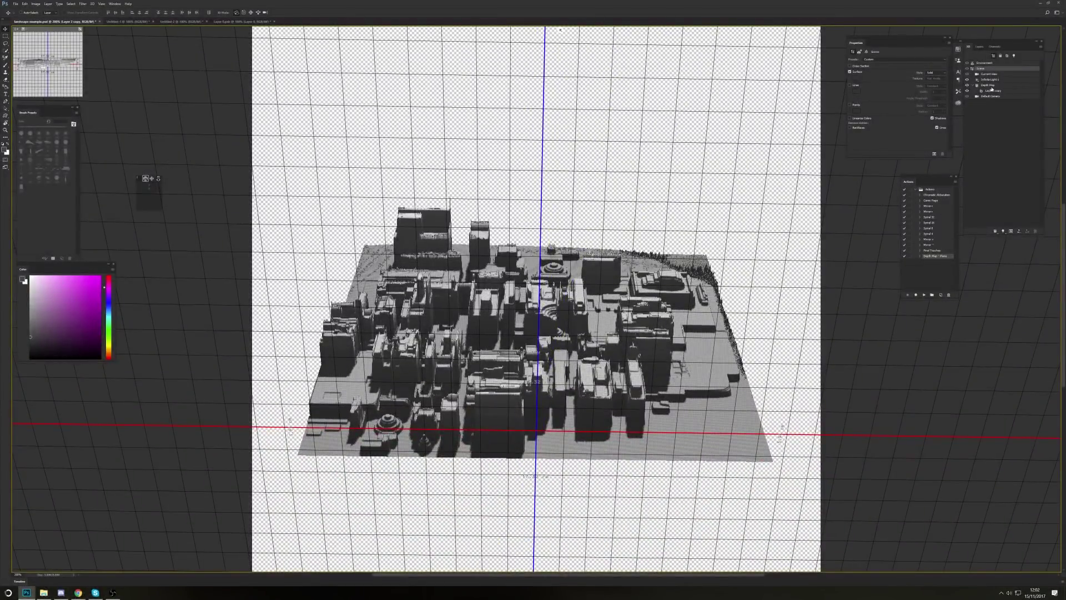
- Raise the Depth Map mesh slightly along its vertical axis, and swing the infinite light to a lower, sideways direction
left_click(994, 86)
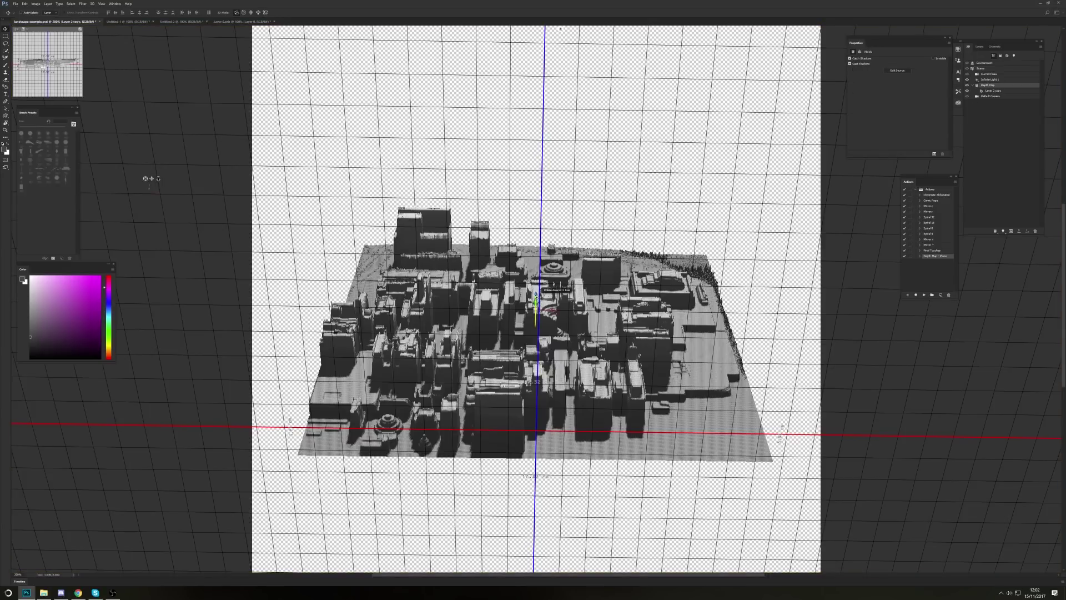
left_click_drag(537, 292, 538, 286)
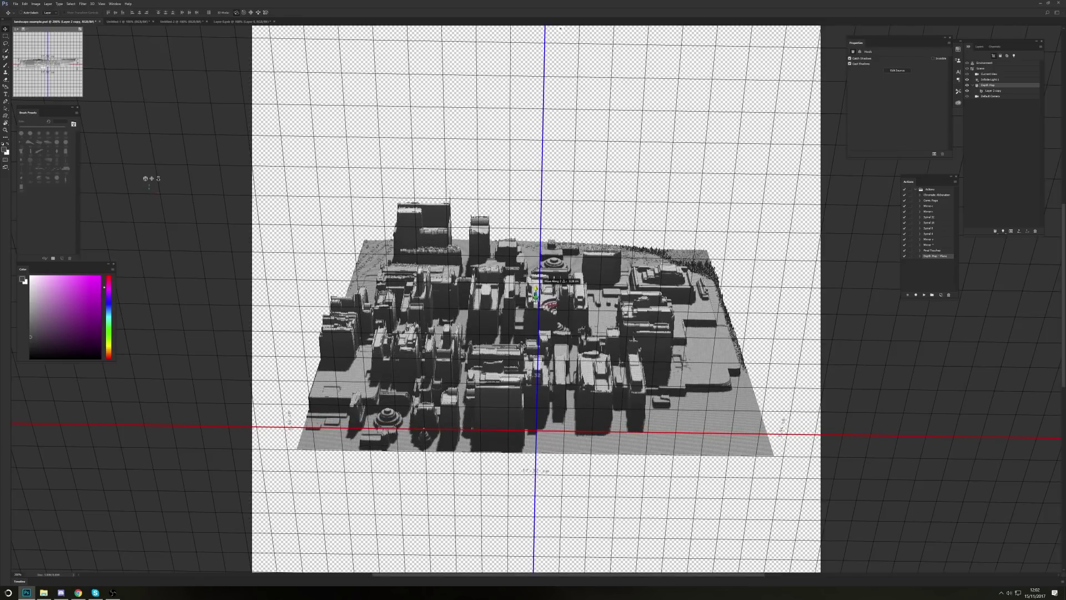
left_click(993, 91)
left_click(994, 80)
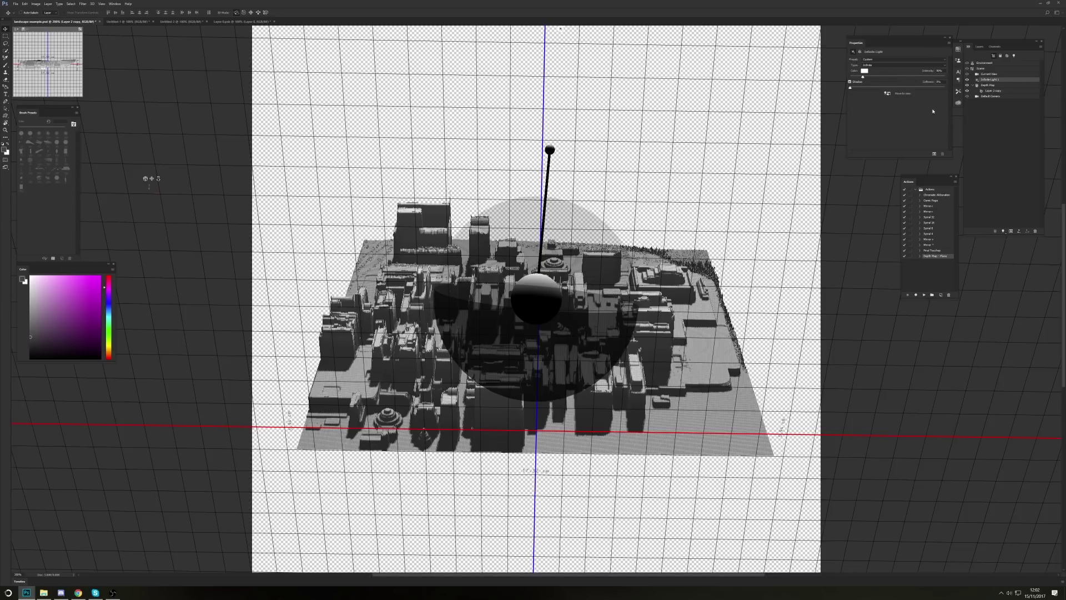
left_click_drag(550, 150, 670, 261)
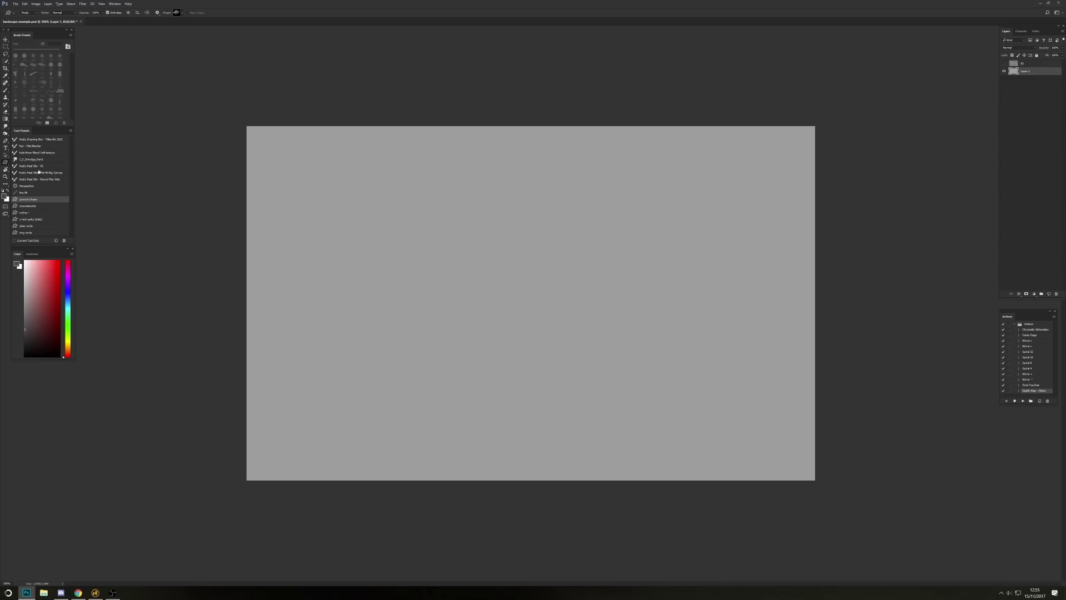
- Try dark grey strokes with a textured brush in the upper-left area of the blank grey canvas
left_click(34, 65)
mouse_move(320, 208)
left_mouse_down()
mouse_move(333, 183)
mouse_move(339, 227)
left_mouse_up()
key("ctrl+z")
mouse_move(331, 178)
left_mouse_down()
mouse_move(320, 261)
mouse_move(372, 194)
mouse_move(307, 198)
mouse_move(313, 177)
mouse_move(300, 253)
mouse_move(360, 240)
mouse_move(342, 276)
left_mouse_up()
key("ctrl+z")
key("[")
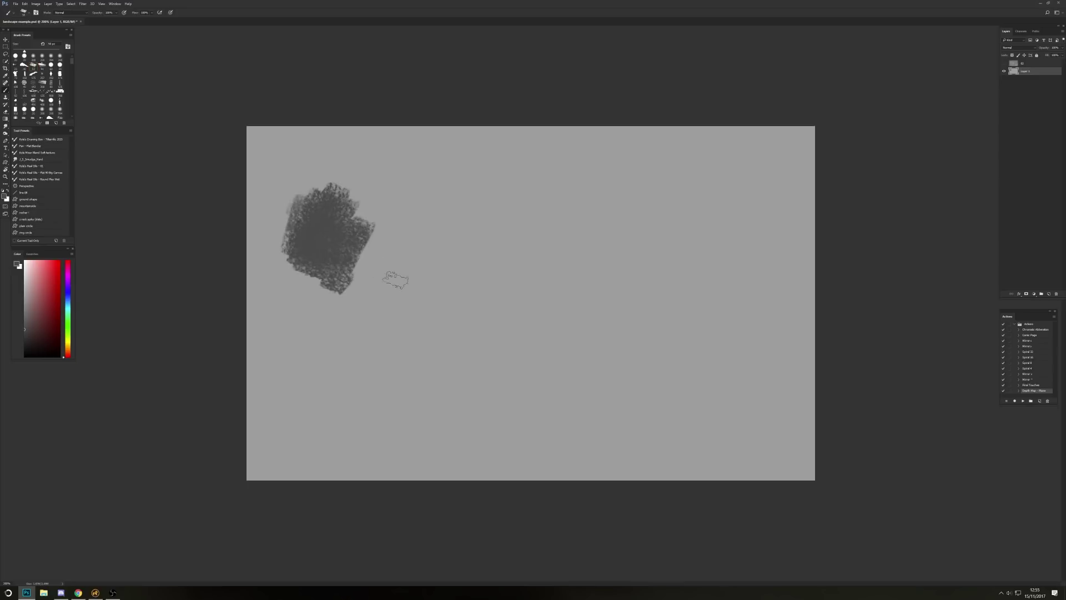
key("ctrl+z")
- Paint a broad solid dark grey shape in the upper-left area of the canvas with a hard round brush
left_click(15, 56)
mouse_move(348, 262)
left_mouse_down()
mouse_move(363, 212)
mouse_move(389, 260)
left_mouse_up()
key("ctrl+z")
mouse_move(321, 229)
left_mouse_down()
mouse_move(341, 203)
mouse_move(433, 177)
mouse_move(457, 257)
left_mouse_up()
mouse_move(311, 272)
left_mouse_down()
mouse_move(413, 266)
mouse_move(451, 237)
mouse_move(439, 265)
left_mouse_up()
- Smudge the lower edge of the dark grey shape into a soft transition
key("r")
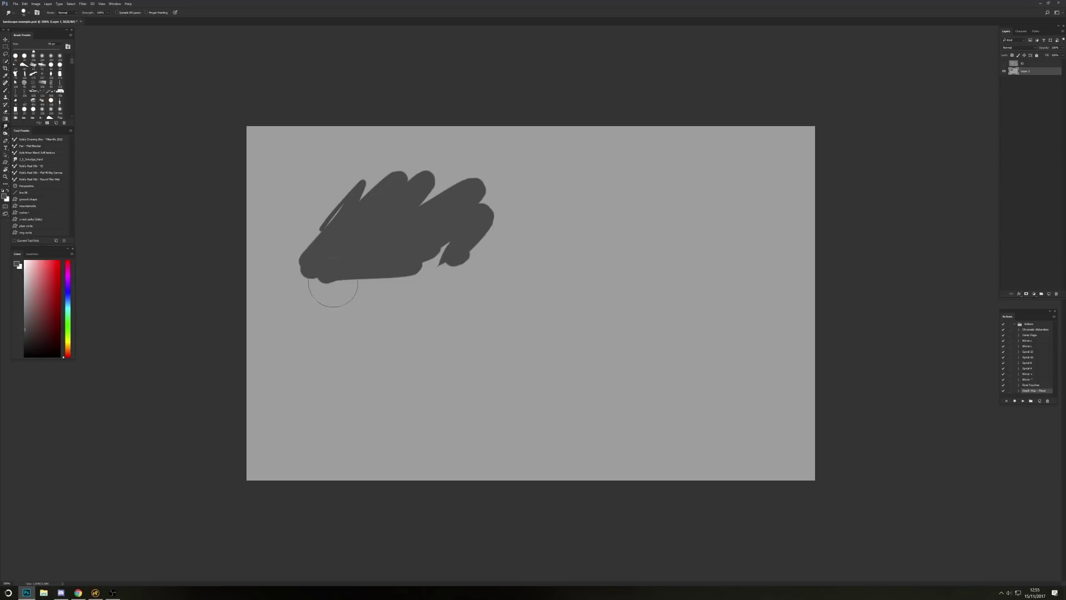
mouse_move(311, 275)
left_mouse_down()
mouse_move(416, 270)
mouse_move(384, 272)
mouse_move(427, 260)
mouse_move(452, 226)
left_mouse_up()
left_click(84, 4)
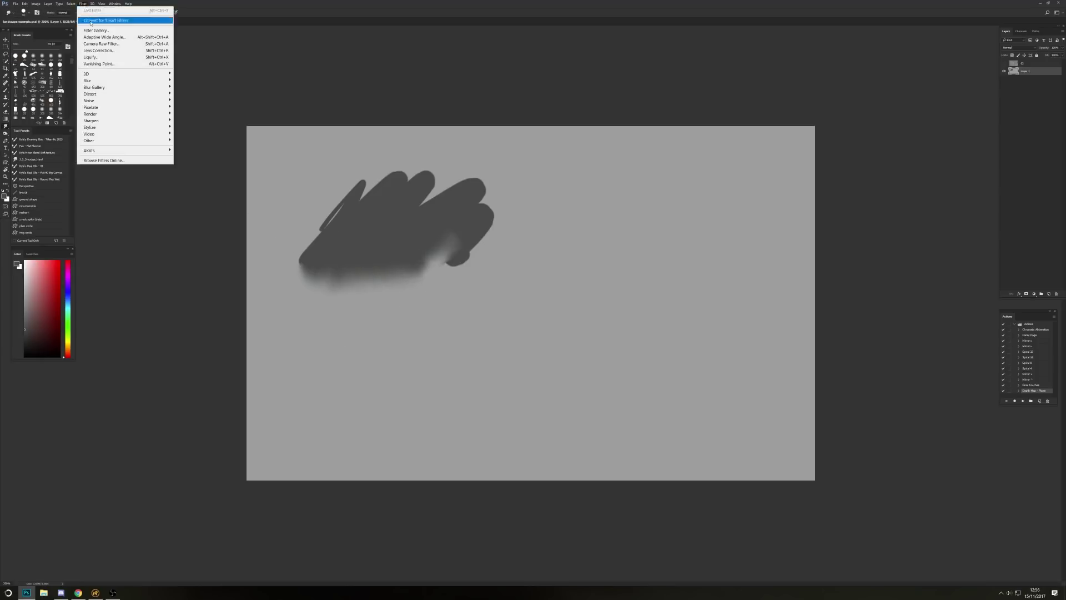
left_click(389, 195)
- Paint smaller hard-edged dark grey strokes below and to the right of the large dark shape
key("b")
left_click(511, 219, "alt")
mouse_move(557, 195)
left_mouse_down()
mouse_move(543, 245)
mouse_move(555, 256)
mouse_move(512, 273)
left_mouse_up()
left_click_drag(497, 239, 438, 319)
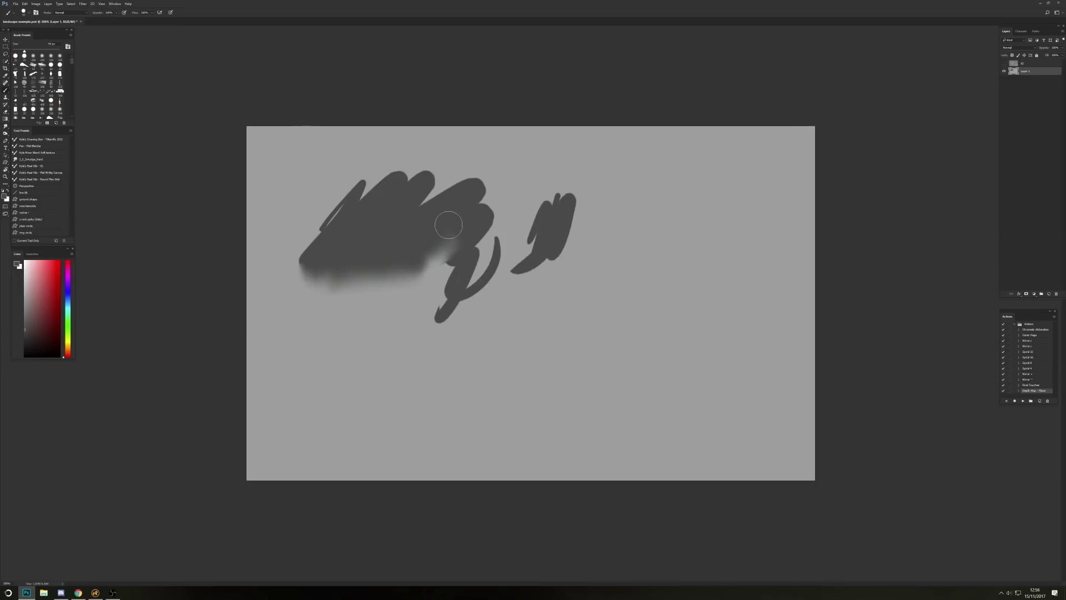
- Set the brush opacity to 30% and enlarge the brush considerably
key("3")
key("bracketright")
key("bracketright")
key("bracketright")
key("bracketright")
key("bracketright")
- Try overlapping semi-transparent strokes over and below the small dark grey shape
left_click_drag(539, 169, 478, 264)
left_click_drag(527, 211, 478, 288)
left_click_drag(519, 250, 474, 309)
left_click_drag(540, 278, 504, 328)
key("ctrl+alt+z")
key("ctrl+alt+z")
key("ctrl+alt+z")
key("ctrl+alt+z")
- Pick a near-black grey and paint semi-transparent blobs in the lower middle and, overlapping, in the right part of the canvas
left_click(24, 345)
left_click_drag(375, 380, 474, 372)
key("ctrl+alt+z")
left_click_drag(472, 419, 530, 364)
mouse_move(643, 310)
left_mouse_down()
mouse_move(649, 288)
mouse_move(651, 321)
left_mouse_up()
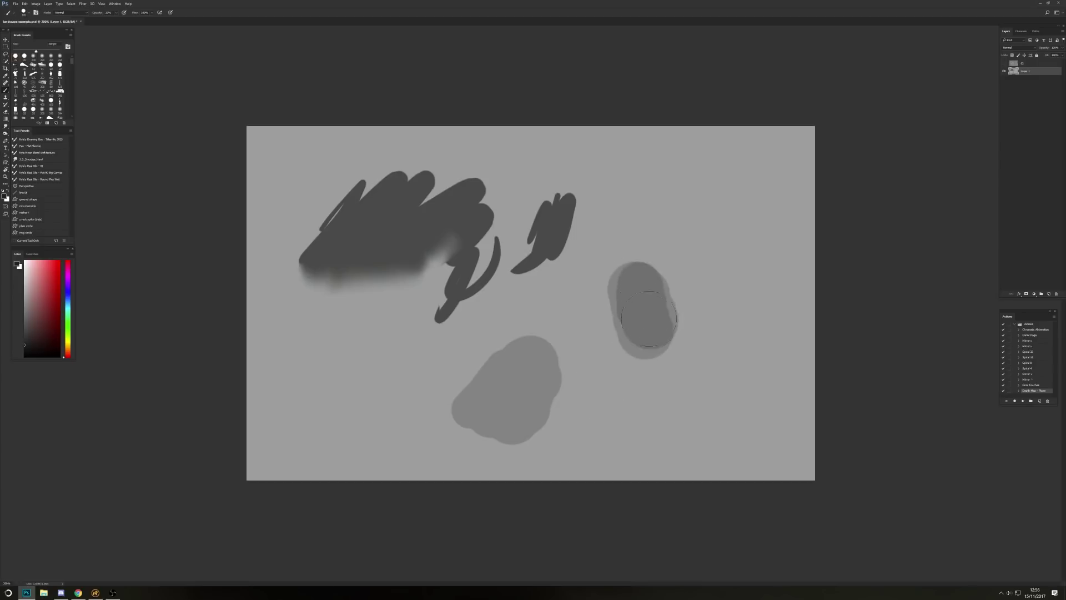
left_click_drag(650, 284, 662, 330)
- Restore the brush opacity to 100% and paint a solid dark grey area over the right-hand blob using its sampled tone
key("0")
left_click(635, 290, "alt")
key("bracketleft")
key("bracketleft")
left_click_drag(649, 248, 676, 333)
- Sample the lighter and middle greys of the right-hand blob and extend it in stepped tones along its outer and lower edges
left_click(623, 301, "alt")
key("bracketleft")
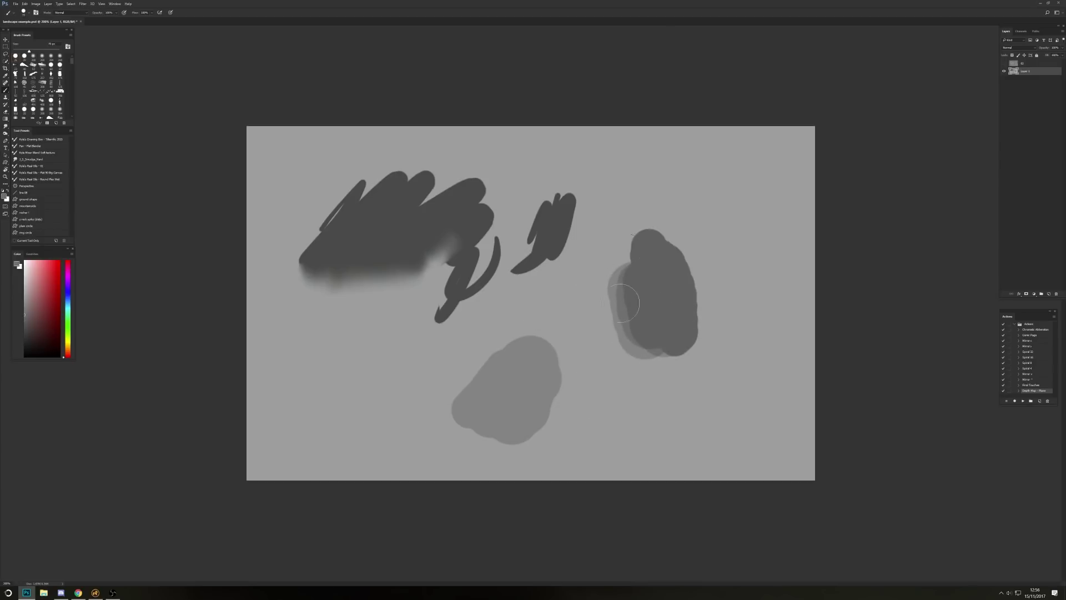
mouse_move(635, 229)
left_mouse_down()
mouse_move(625, 227)
mouse_move(625, 262)
mouse_move(596, 325)
left_mouse_up()
left_click(615, 284, "alt")
key("bracketright")
key("bracketright")
key("bracketright")
key("bracketright")
key("bracketright")
key("bracketright")
mouse_move(616, 286)
left_mouse_down()
mouse_move(609, 329)
mouse_move(647, 370)
mouse_move(616, 381)
left_mouse_up()
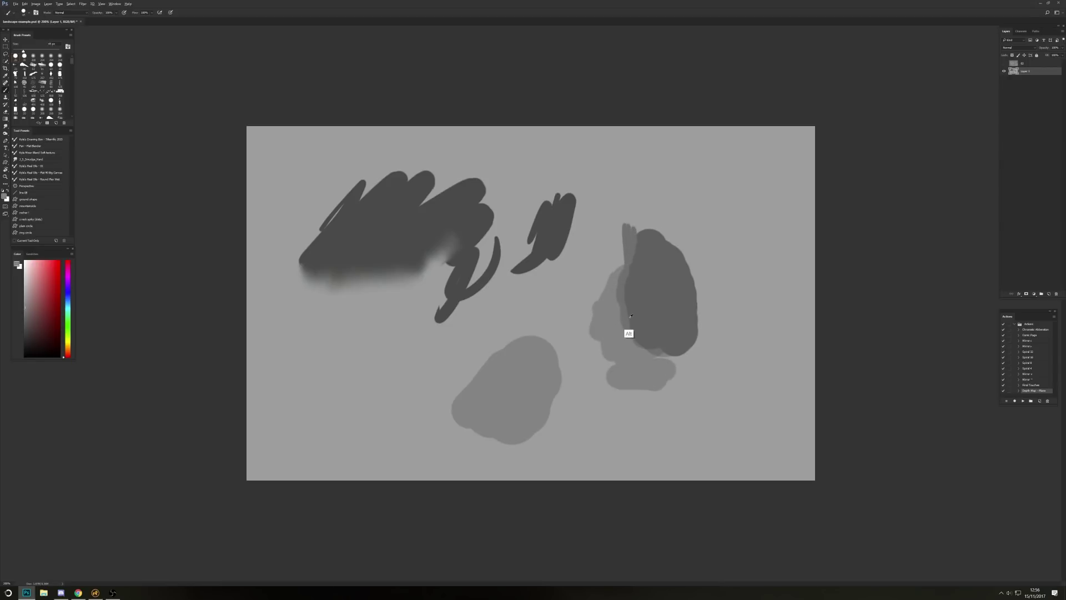
mouse_move(620, 286)
left_mouse_down()
mouse_move(639, 348)
mouse_move(680, 356)
left_mouse_up()
left_click(640, 313, "alt")
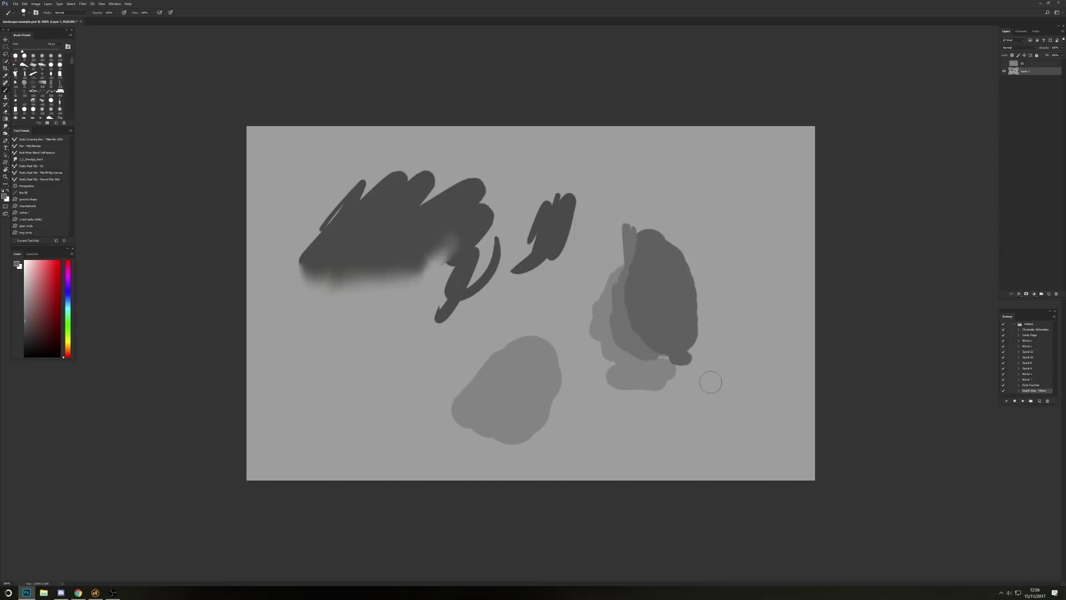
- Smudge the seam between the right-hand blob's tones and soften the whole layer with a Gaussian Blur
key("r")
mouse_move(626, 301)
left_mouse_down()
mouse_move(633, 286)
mouse_move(627, 308)
left_mouse_up()
left_click(82, 4)
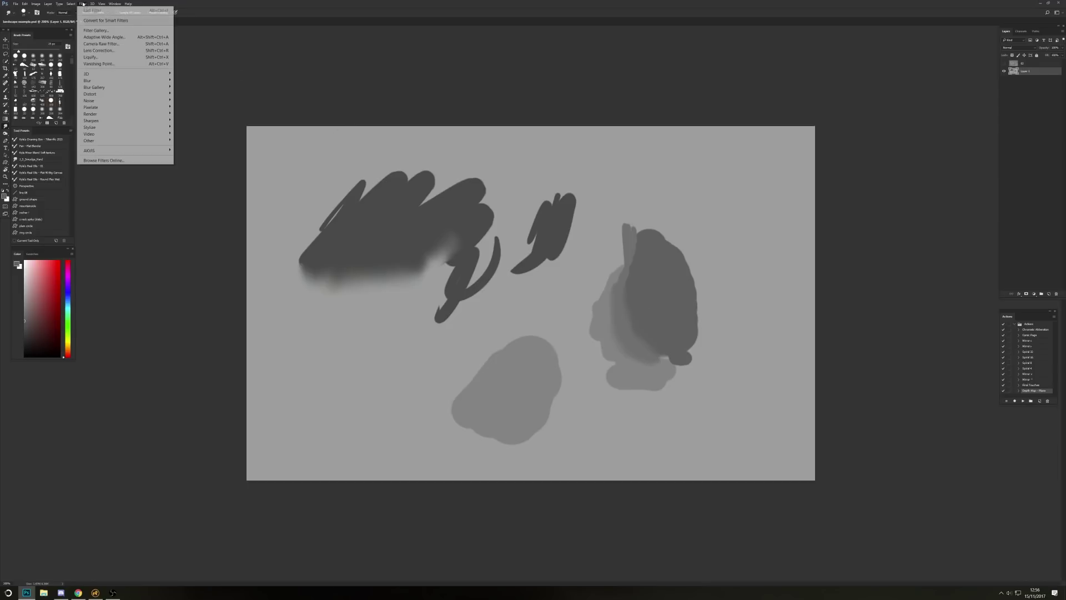
mouse_move(87, 81)
left_click(58, 108)
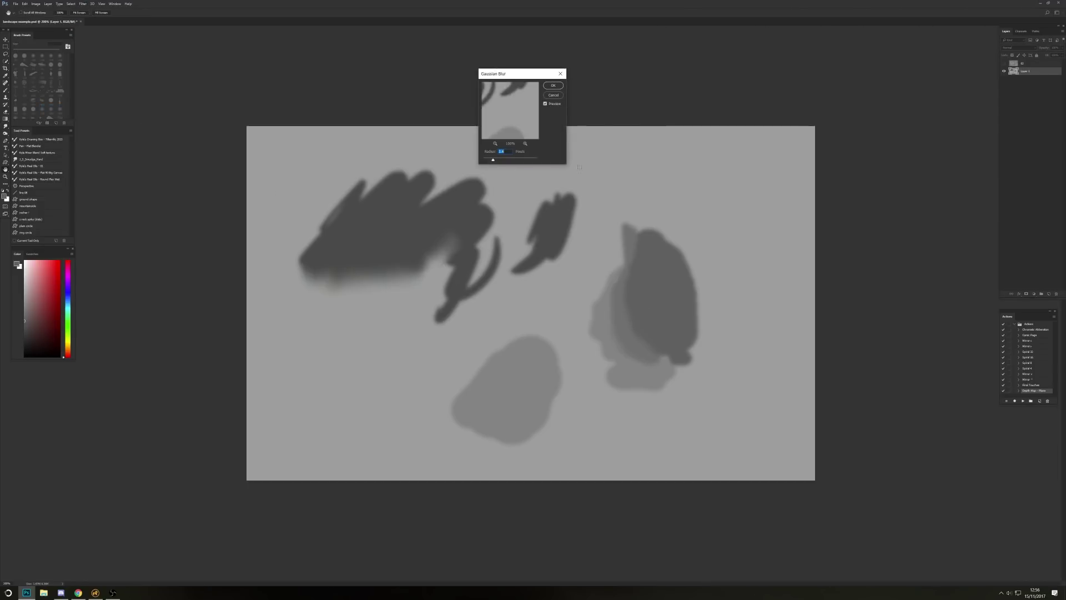
left_click_drag(502, 161, 497, 166)
left_click(549, 86)
key("b")
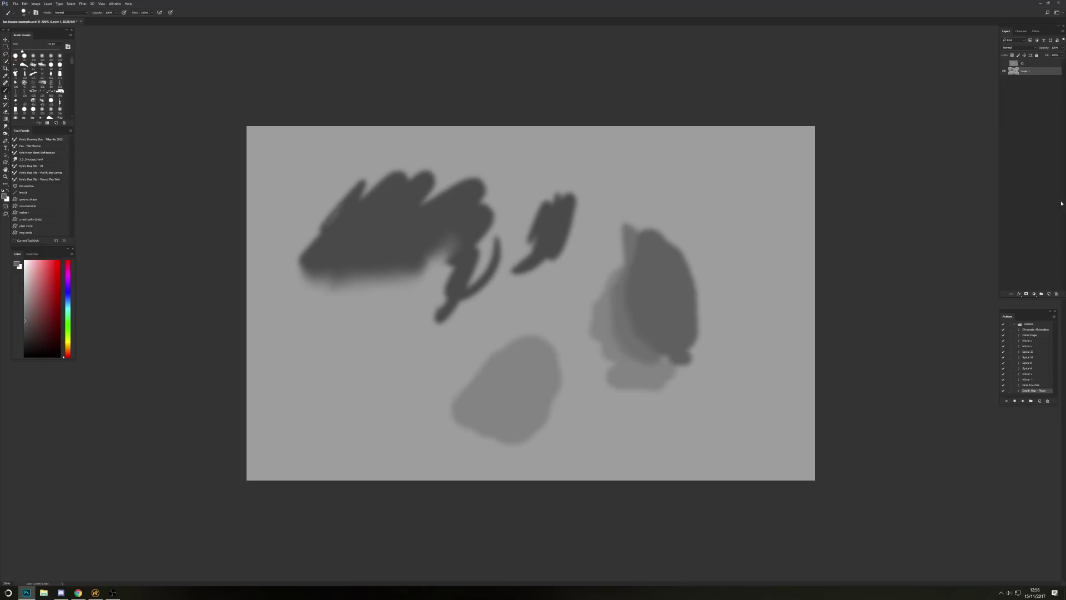
- Add a new layer above the painted one and try a large custom shape from the ground shapes preset
left_click(1049, 295)
left_click(28, 198)
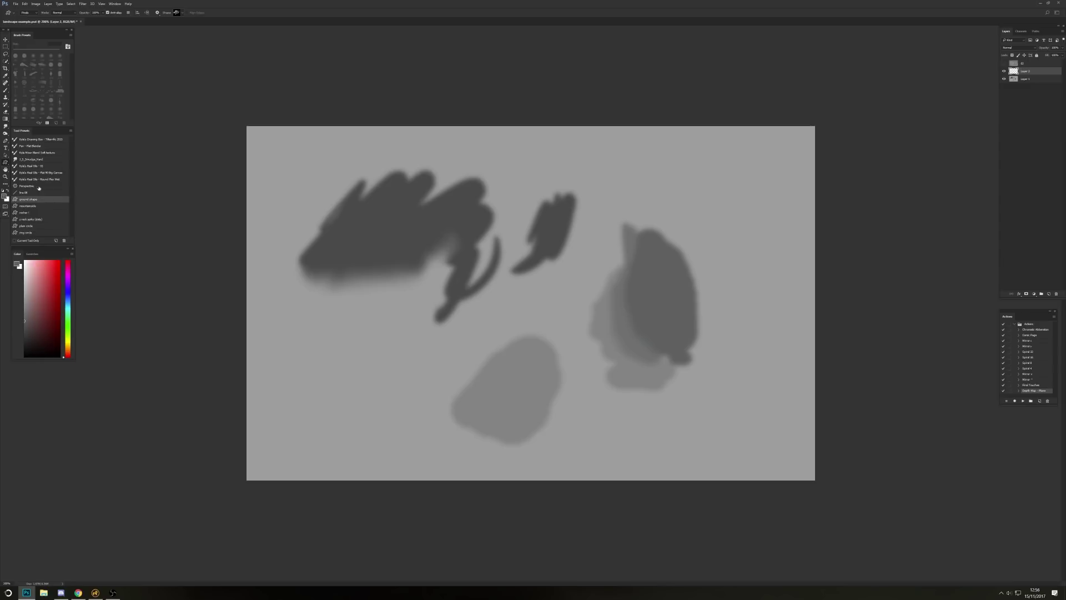
left_click_drag(251, 311, 584, 462)
key("ctrl+z")
- Try large, streaky black shapes from the preset following the ground shapes across the lower canvas
left_click(27, 206)
left_click_drag(331, 323, 589, 433)
key("ctrl+z")
left_click_drag(236, 289, 668, 478)
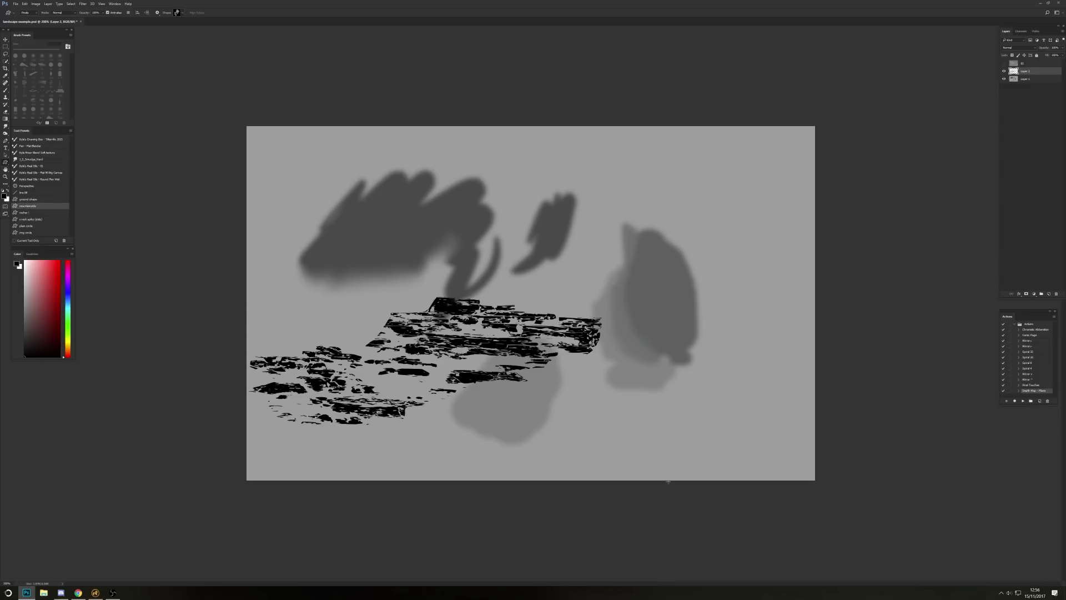
key("ctrl+z")
- Try a large black shape from the preset two below ground shapes across the lower canvas and sample the upper blob's dark grey
left_click(28, 212)
left_click_drag(251, 278, 646, 428)
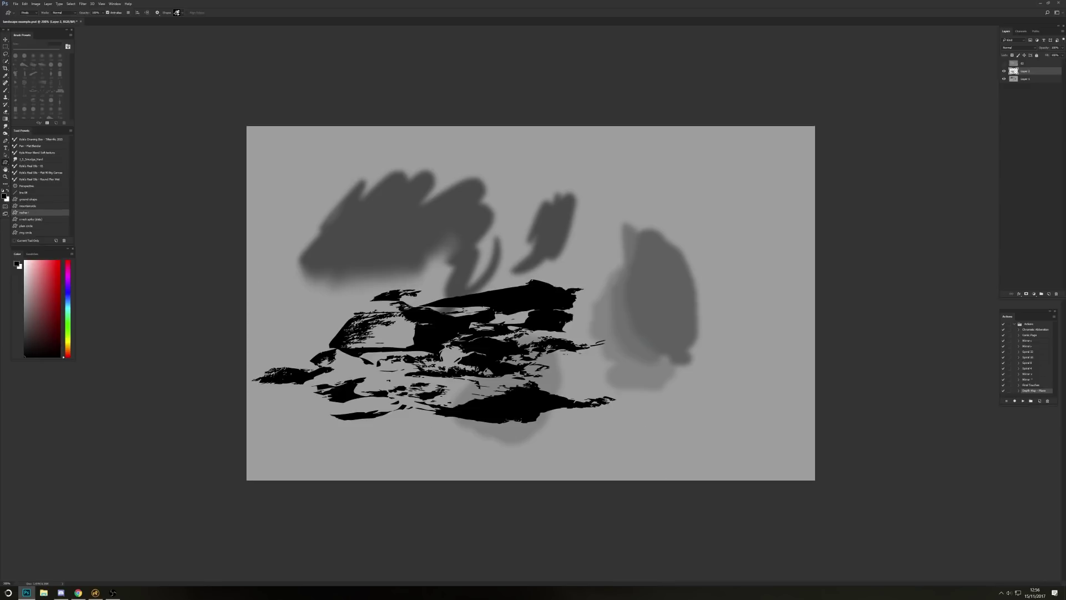
key("ctrl+z")
left_click(388, 260, "alt")
- Try the same custom shape in dark grey at several sizes across the lower canvas
left_click_drag(280, 313, 505, 439)
key("ctrl+z")
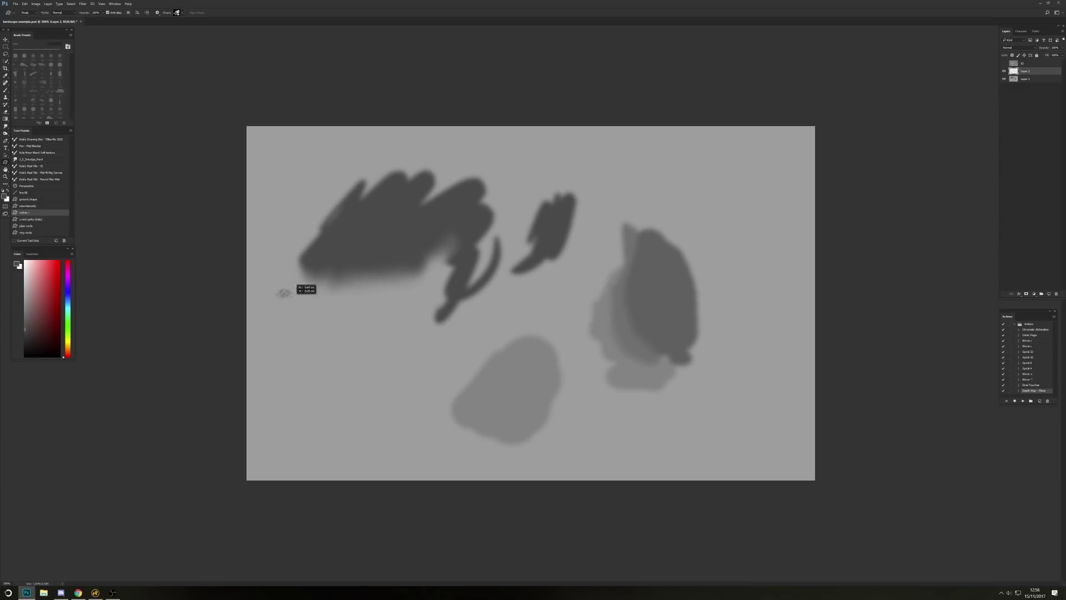
left_click_drag(275, 291, 501, 379)
key("ctrl+z")
left_click_drag(258, 297, 643, 425)
key("ctrl+z")
- Draw a wide dark grey shape along the lower canvas and a smaller one over the right-hand blob, smudging the smaller one
left_click_drag(273, 365, 686, 467)
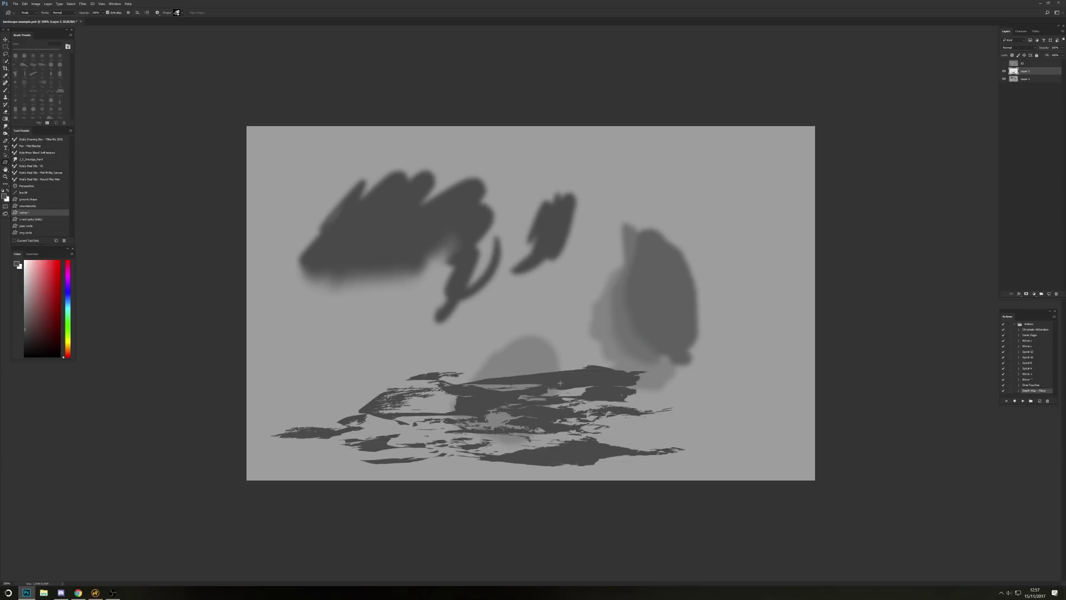
mouse_move(554, 263)
left_mouse_down()
mouse_move(769, 319)
mouse_move(780, 338)
left_mouse_up()
key("r")
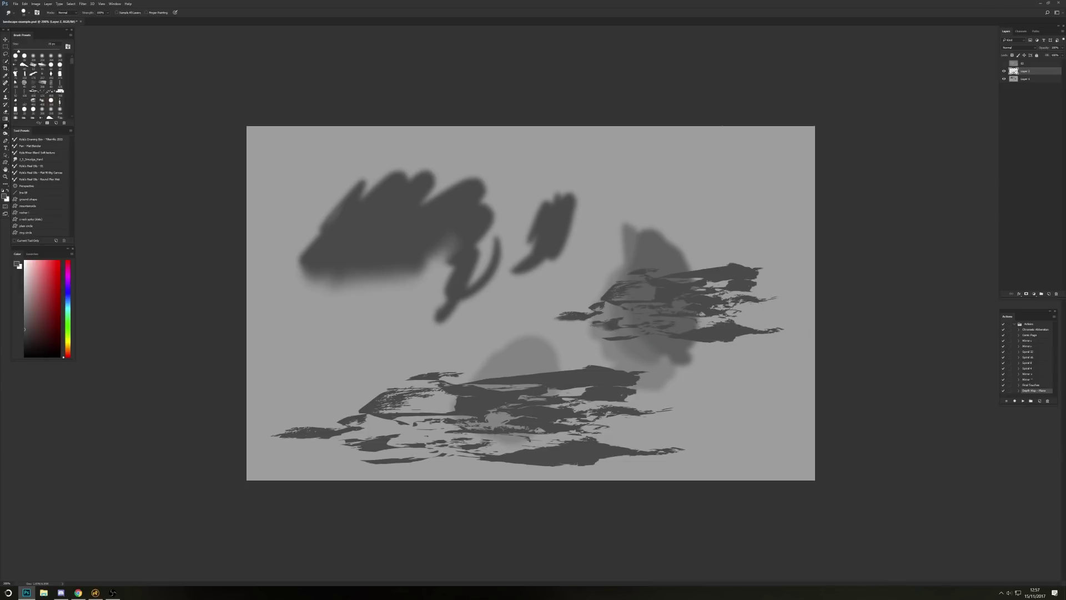
left_click_drag(698, 339, 788, 330)
mouse_move(708, 303)
left_mouse_down()
mouse_move(771, 299)
mouse_move(713, 279)
mouse_move(760, 291)
mouse_move(777, 269)
left_mouse_up()
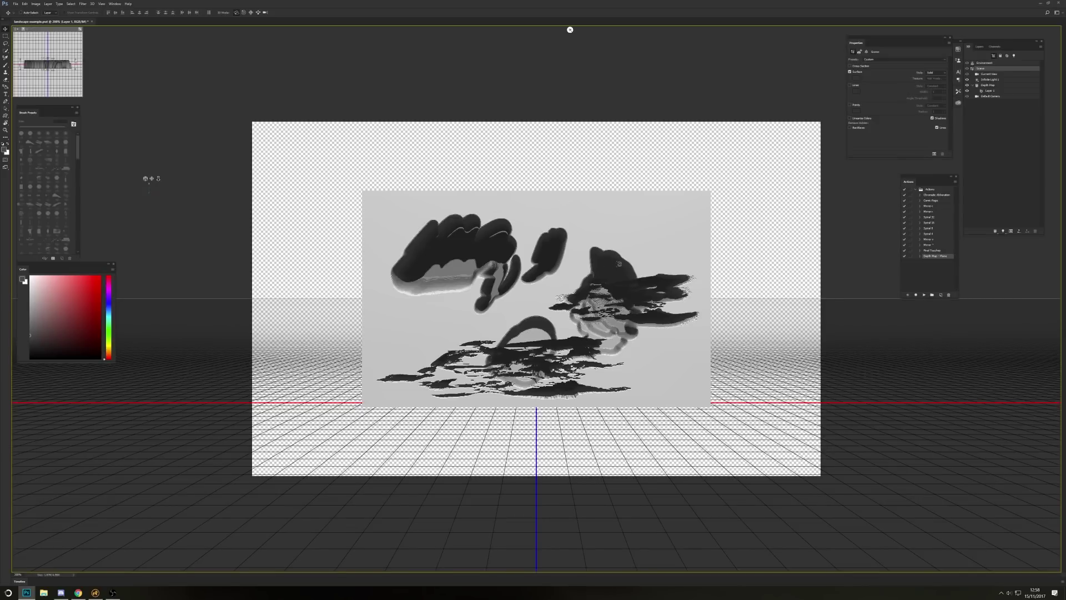
- Orbit around the 3D mesh made from the height map and transform the Depth Map object
mouse_move(145, 178)
left_mouse_down()
mouse_move(144, 159)
mouse_move(160, 226)
mouse_move(142, 187)
mouse_move(149, 171)
left_mouse_up()
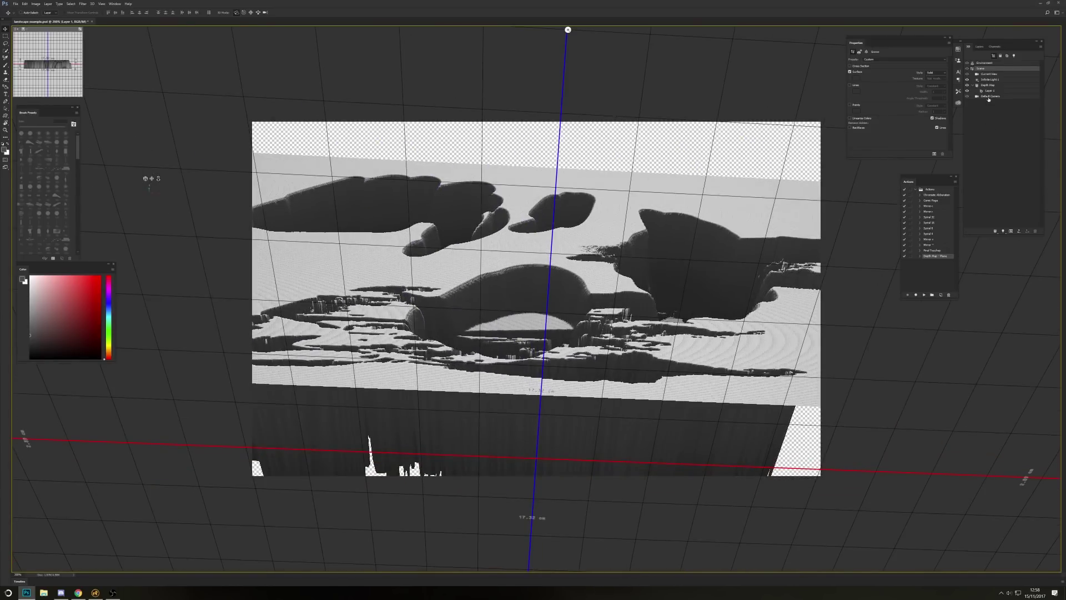
left_click(989, 85)
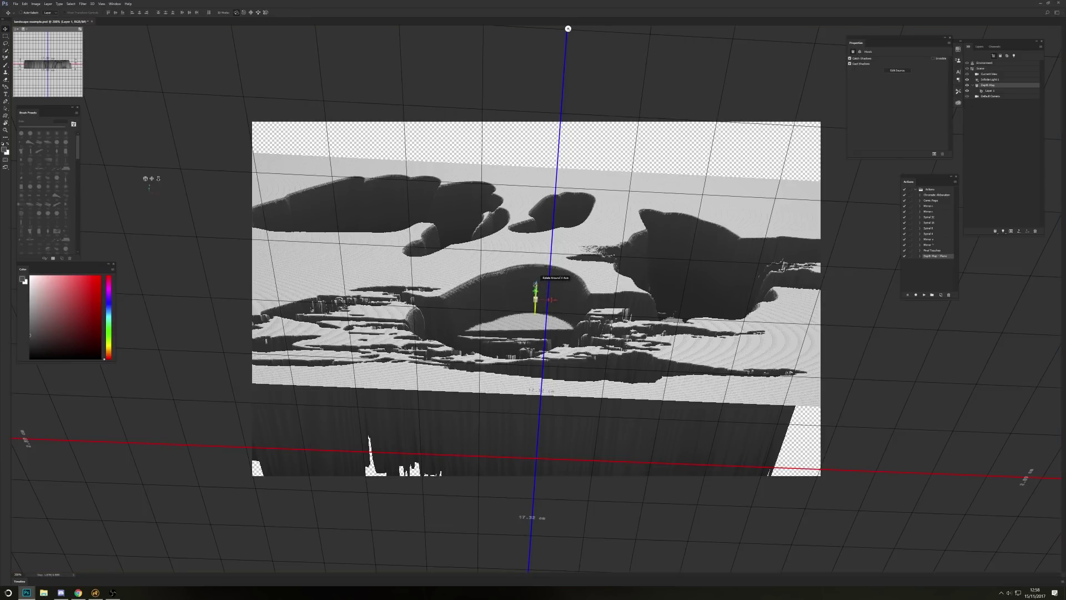
left_click(535, 297)
left_click_drag(534, 309, 565, 248)
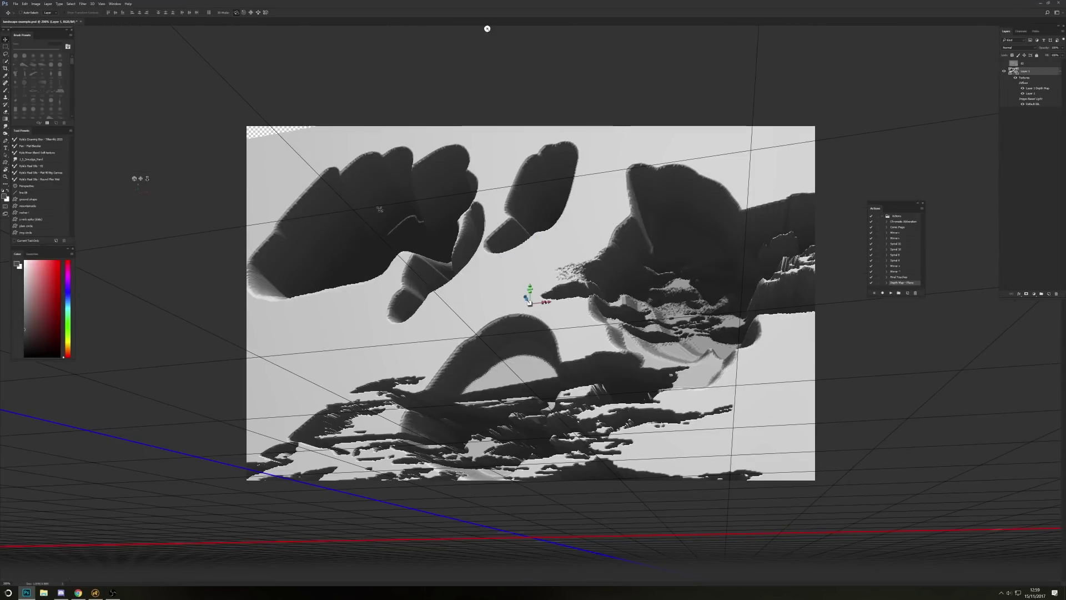
- Undo the 3D work back to the flat, merged height map
key("ctrl+alt+z")
key("ctrl+alt+z")
key("ctrl+alt+z")
key("ctrl+alt+z")
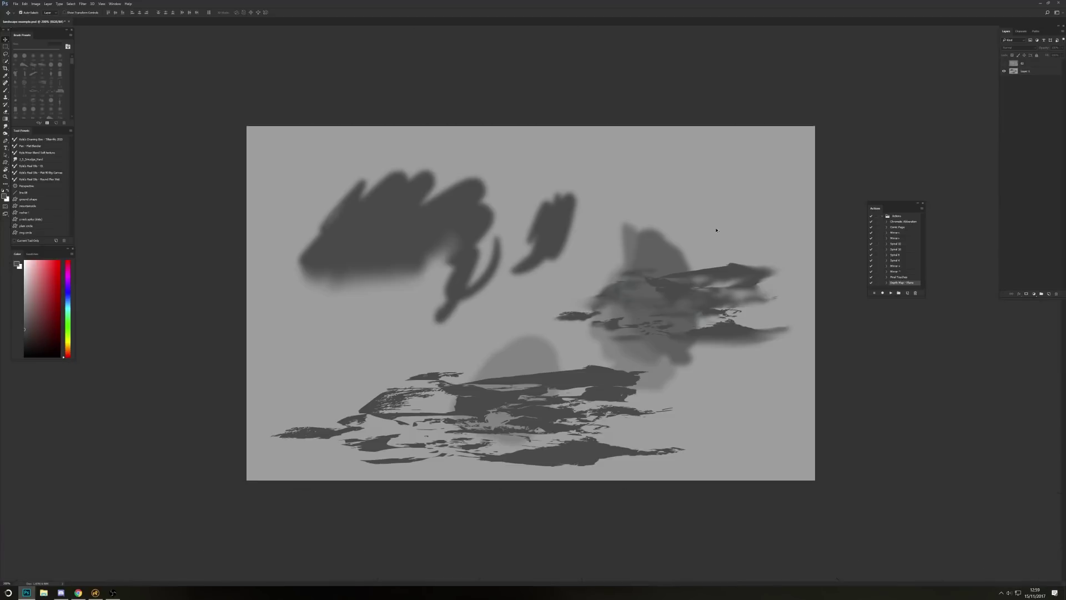
- Paint speckled dark grey texture over Layer 1 and large rounded dark lobes across its centre and right side
key("b")
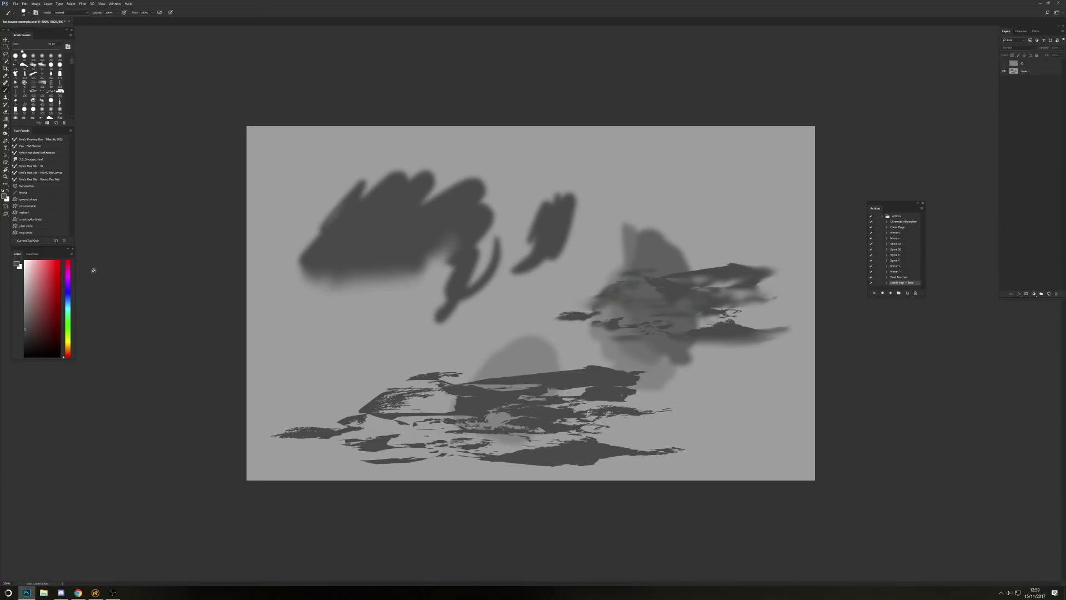
left_click(216, 251)
left_click(541, 210)
left_click(1020, 71)
mouse_move(375, 261)
left_mouse_down()
mouse_move(368, 345)
mouse_move(380, 300)
mouse_move(379, 333)
mouse_move(463, 222)
mouse_move(387, 281)
left_mouse_up()
left_click(52, 100)
key("]")
mouse_move(524, 201)
left_mouse_down()
mouse_move(657, 335)
mouse_move(494, 287)
left_mouse_up()
- Sample the lighter and dark greys and paint a pale, textured area beneath the dark lobes
left_click(651, 383, "alt")
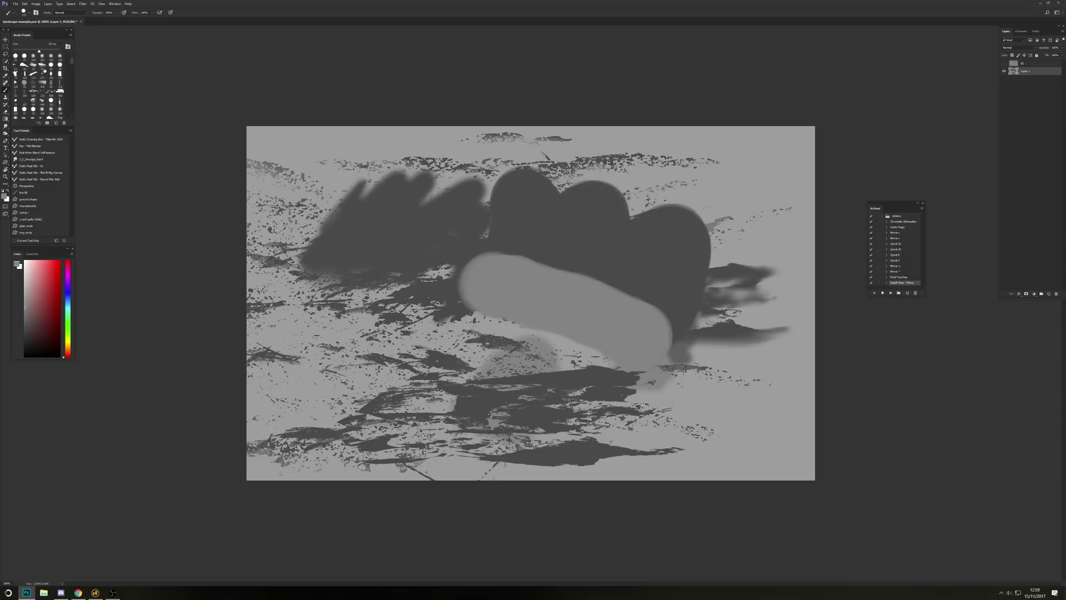
mouse_move(309, 333)
left_mouse_down()
mouse_move(389, 325)
mouse_move(420, 250)
mouse_move(452, 292)
left_mouse_up()
left_click(398, 226, "alt")
left_click_drag(375, 273, 448, 222)
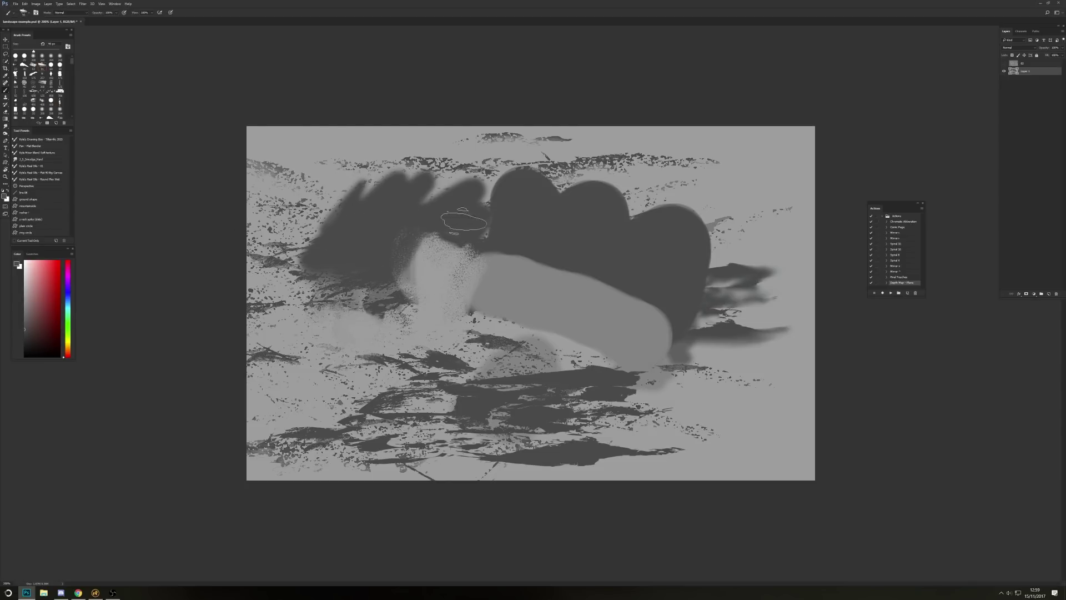
left_click_drag(508, 244, 495, 317)
- Sample further greys and brush textured patches across the lower part of the height map
left_click(478, 286, "alt")
mouse_move(396, 351)
left_mouse_down()
mouse_move(444, 371)
mouse_move(472, 410)
left_mouse_up()
left_click(550, 389, "alt")
mouse_move(468, 368)
left_mouse_down()
mouse_move(406, 364)
mouse_move(541, 430)
mouse_move(586, 416)
mouse_move(688, 422)
mouse_move(719, 391)
left_mouse_up()
- Enlarge the textured brush and blend sampled greys through the central pale area below the lobes
key("]")
key("]")
key("]")
left_click(585, 326, "alt")
left_click_drag(585, 328, 587, 347)
left_click(535, 349, "alt")
mouse_move(483, 314)
left_mouse_down()
mouse_move(542, 348)
mouse_move(639, 288)
left_mouse_up()
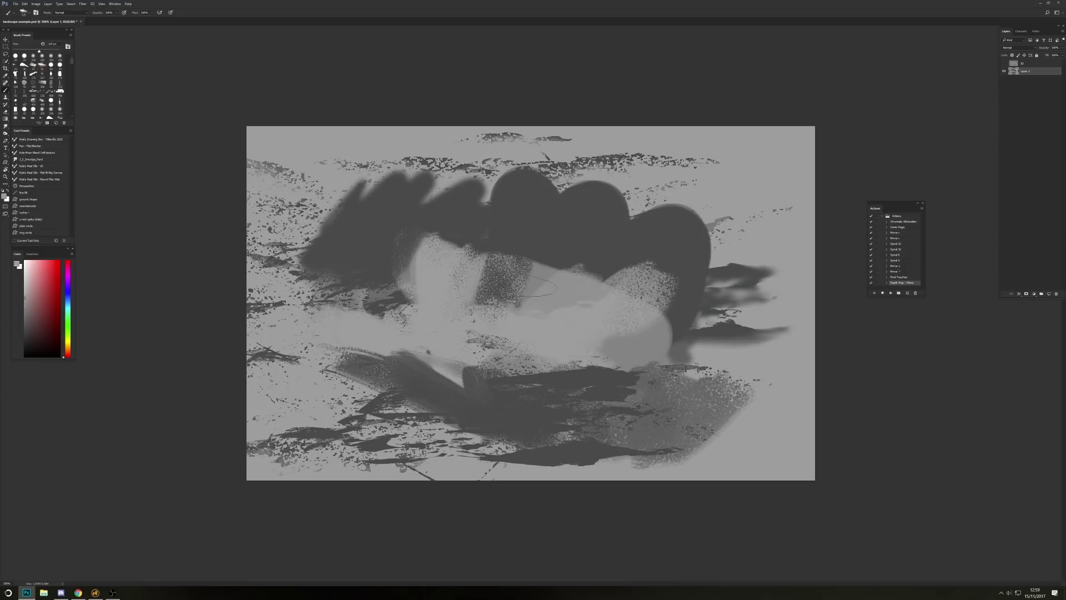
left_click_drag(561, 294, 494, 303)
- Try a stroke with a much smaller brush down the right side of the height map
key("[")
key("[")
key("[")
key("[")
key("[")
key("bracketleft")
left_click_drag(731, 172, 741, 311)
key("ctrl+z")
- Open the Filter Gallery on Layer 1 and preview the Cutout effect with a higher number of levels
left_click(82, 3)
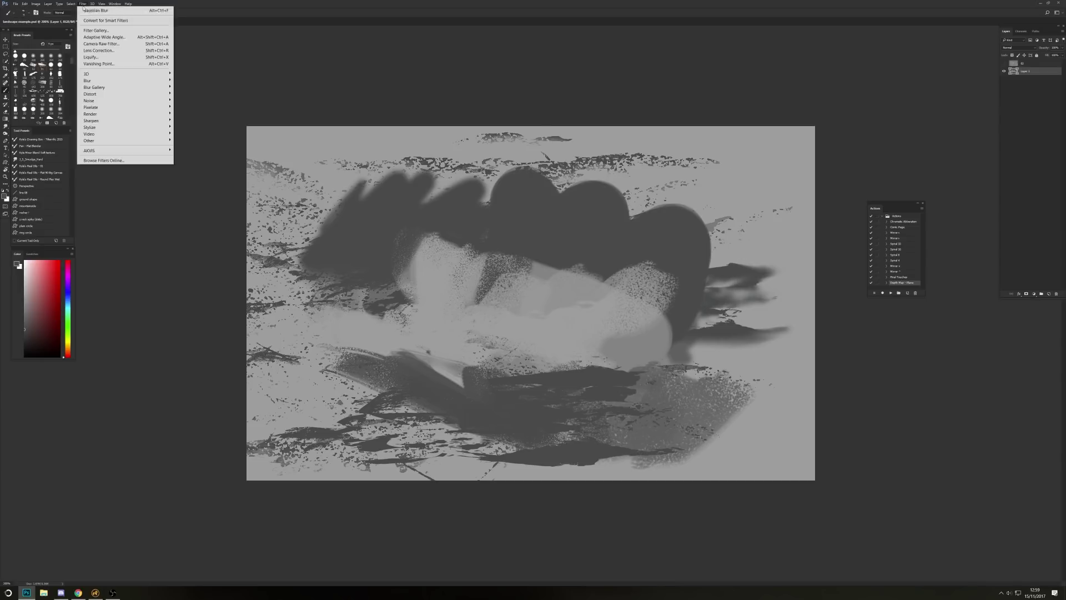
left_click(95, 31)
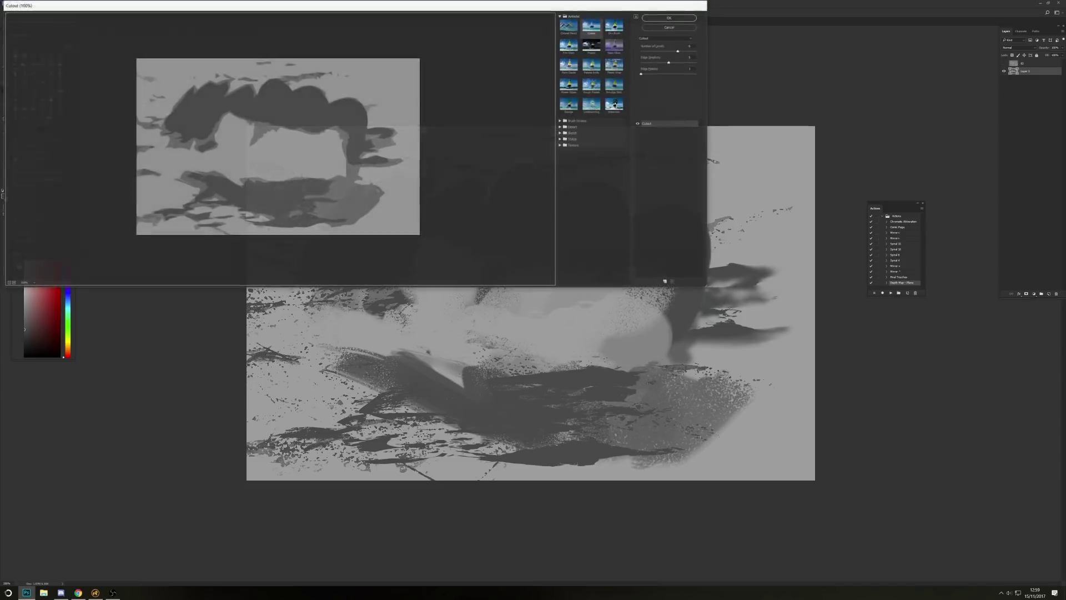
mouse_move(678, 52)
left_mouse_down()
mouse_move(655, 51)
mouse_move(686, 49)
left_mouse_up()
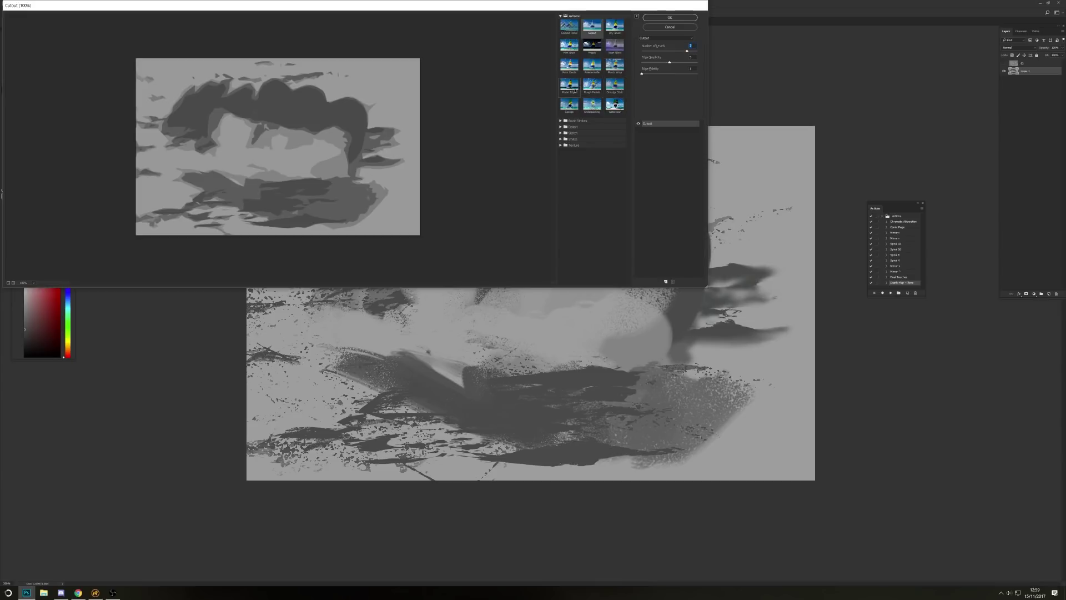
- Preview the Chrome and Charcoal effects from the Sketch category on the height map
left_click(560, 132)
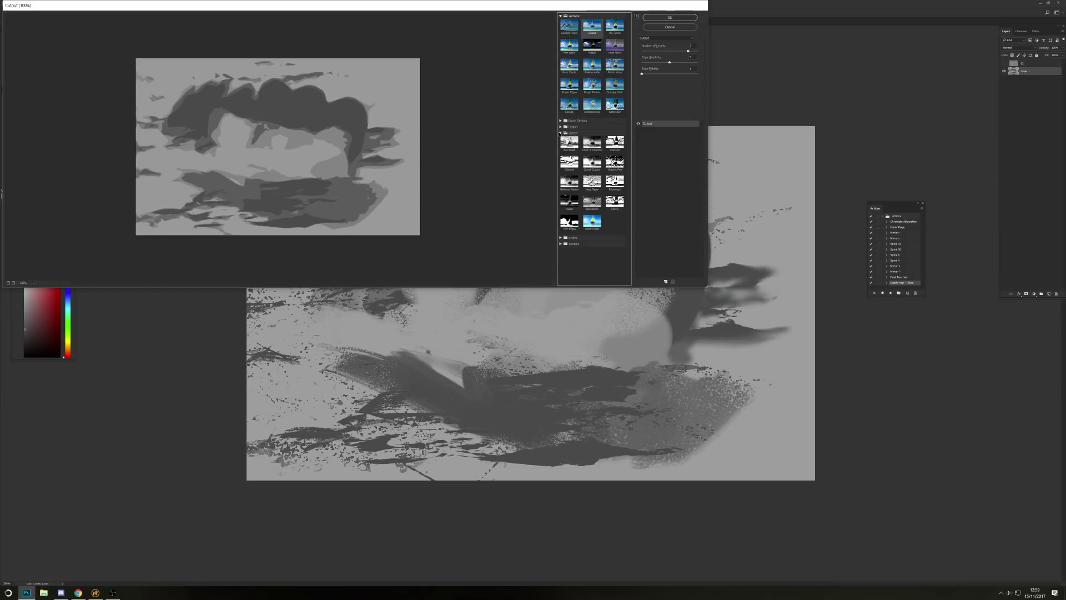
left_click(569, 163)
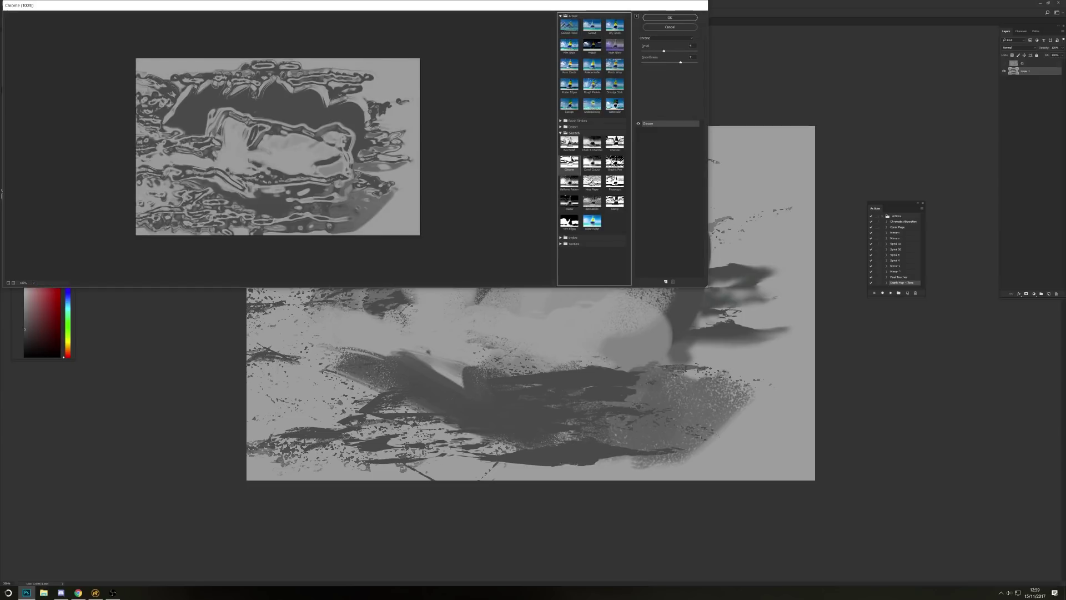
left_click(614, 142)
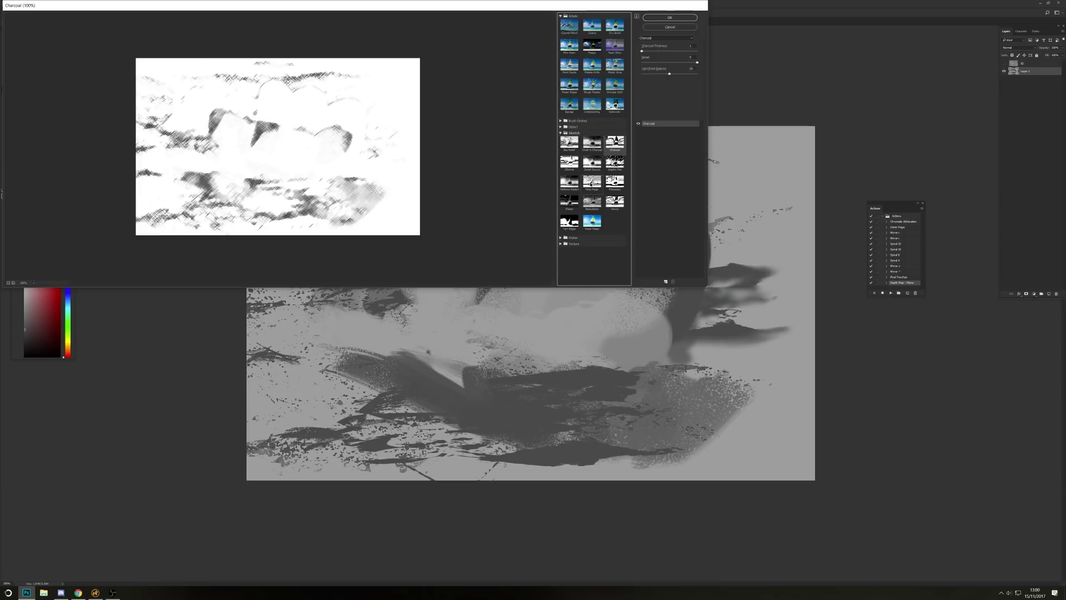
left_click(570, 165)
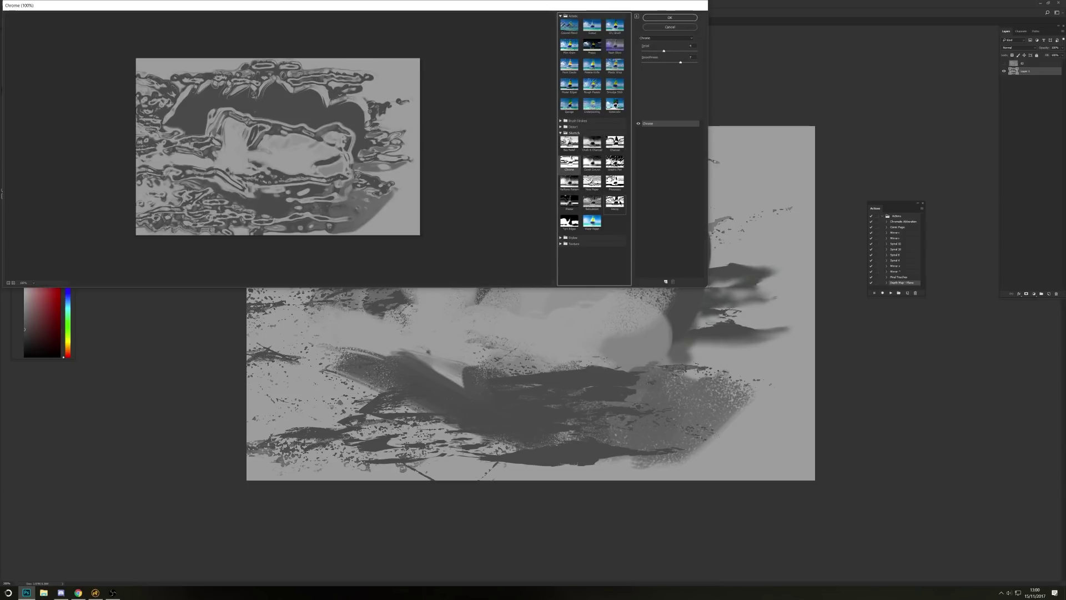
- Apply the Stamp effect to the height map after adjusting its Light/Dark Balance
left_click(615, 201)
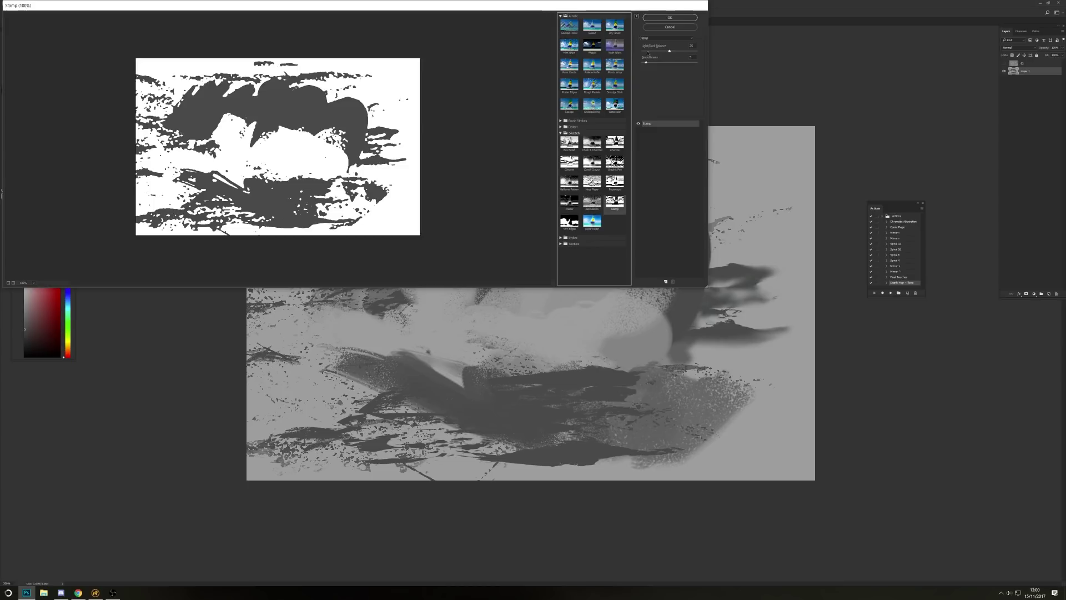
mouse_move(647, 52)
left_mouse_down()
mouse_move(696, 51)
mouse_move(655, 51)
mouse_move(668, 50)
left_mouse_up()
left_click(665, 19)
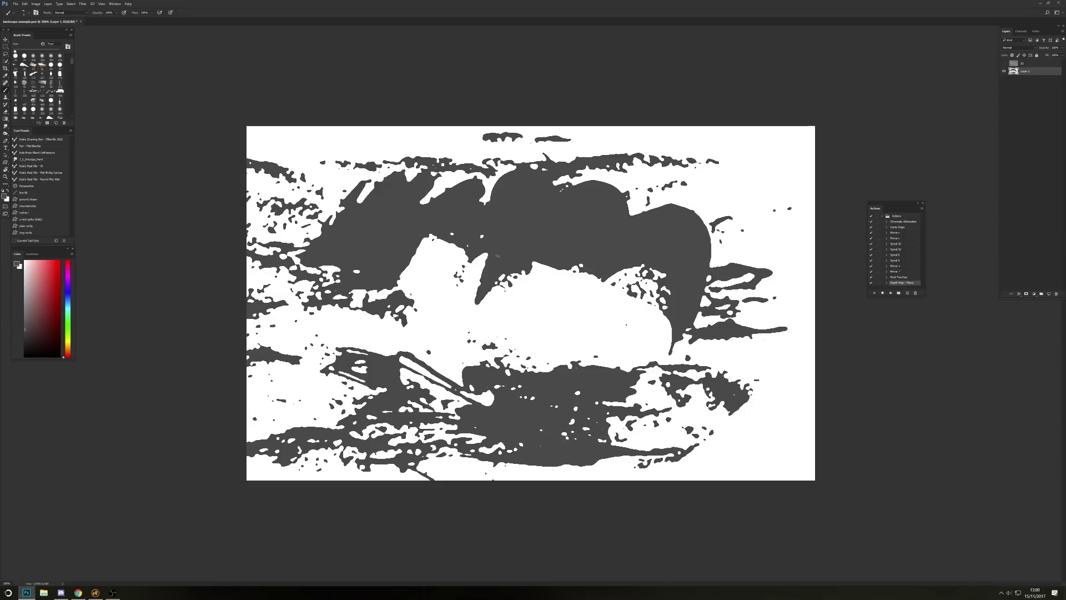
- Soften the stamped height map with a strong Gaussian Blur
left_click(83, 3)
mouse_move(111, 81)
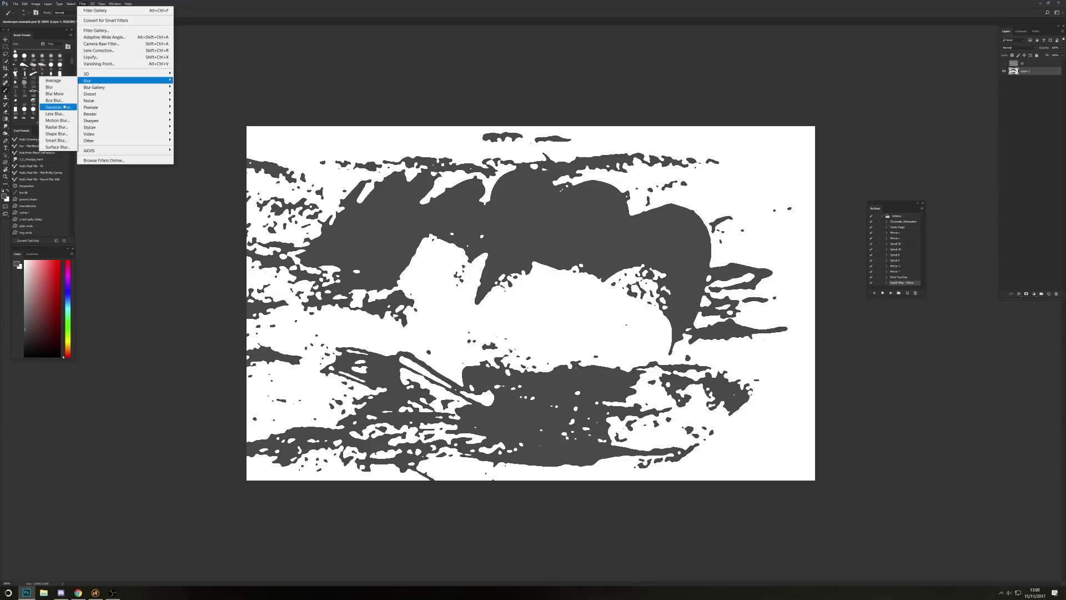
left_click(57, 107)
left_click_drag(500, 161, 505, 161)
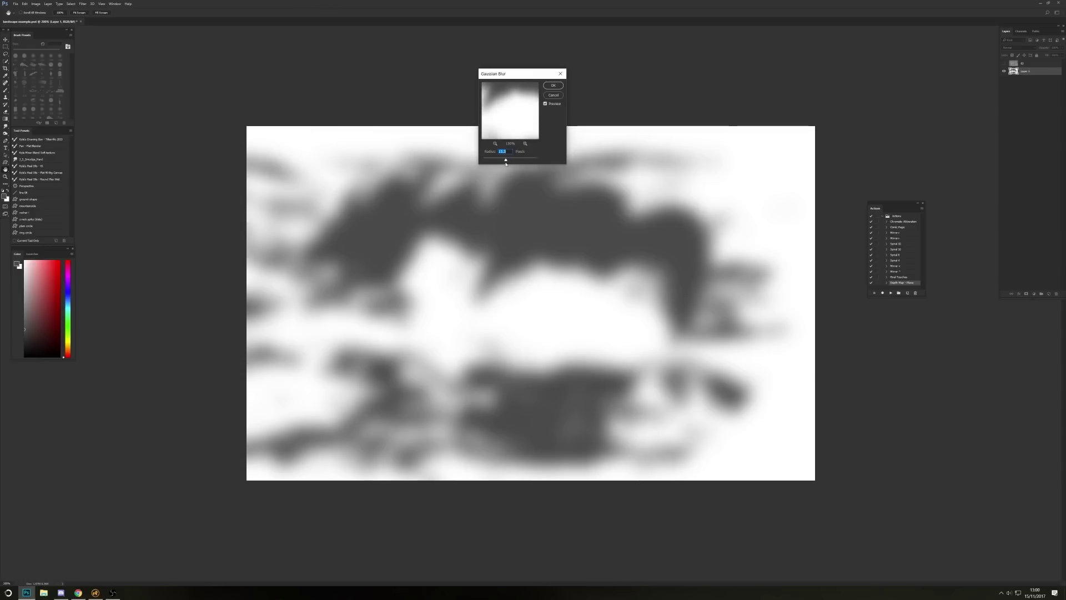
key("Return")
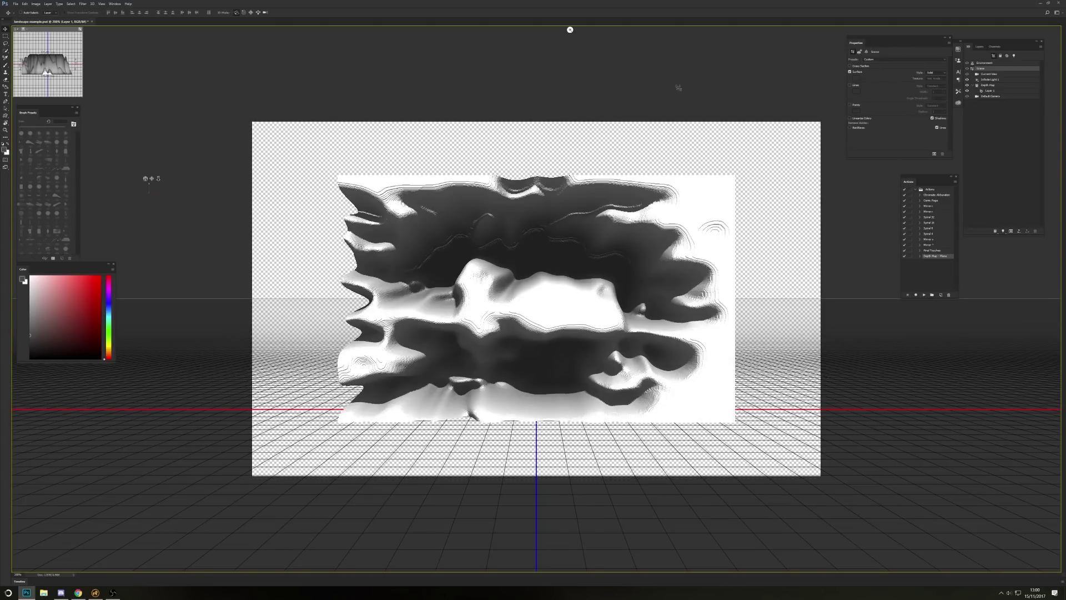
- Orbit above the new 3D terrain mesh and scale the Depth Map object along its Y axis
left_click_drag(145, 179, 147, 164)
left_click(536, 287)
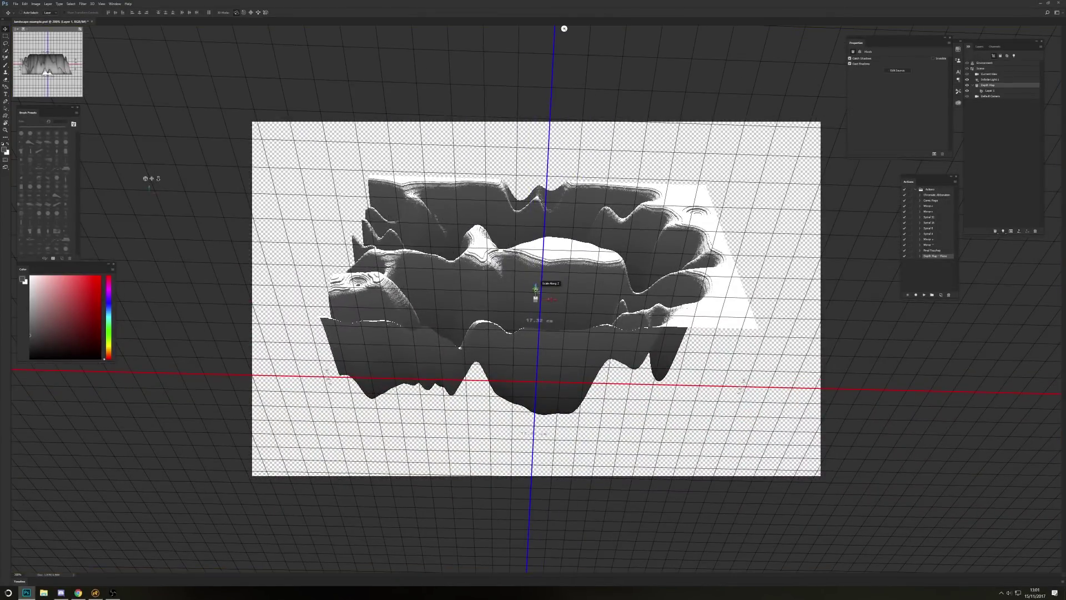
left_click_drag(536, 287, 537, 316)
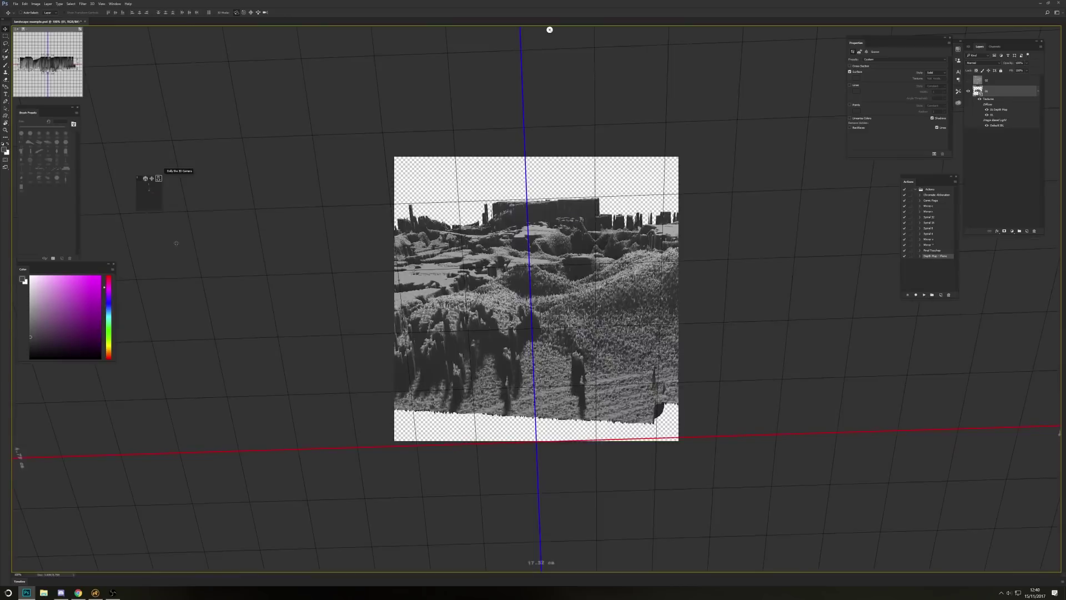
- Orbit the square landscape mesh to a low view towards the horizon and rasterize the 3D layer
left_click_drag(176, 243, 542, 310)
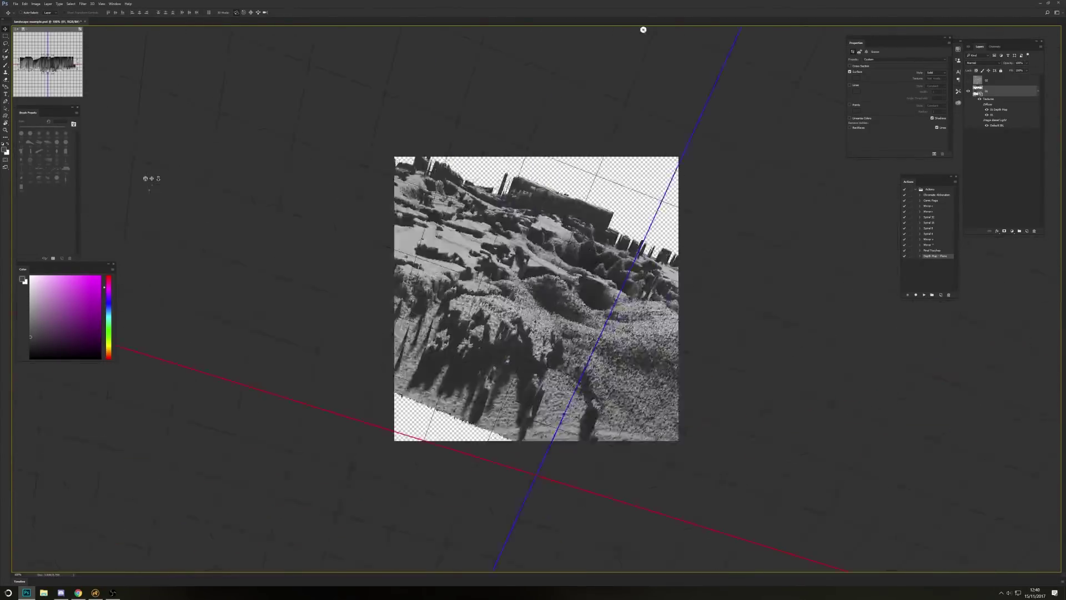
double_click(983, 95)
left_click(1012, 148)
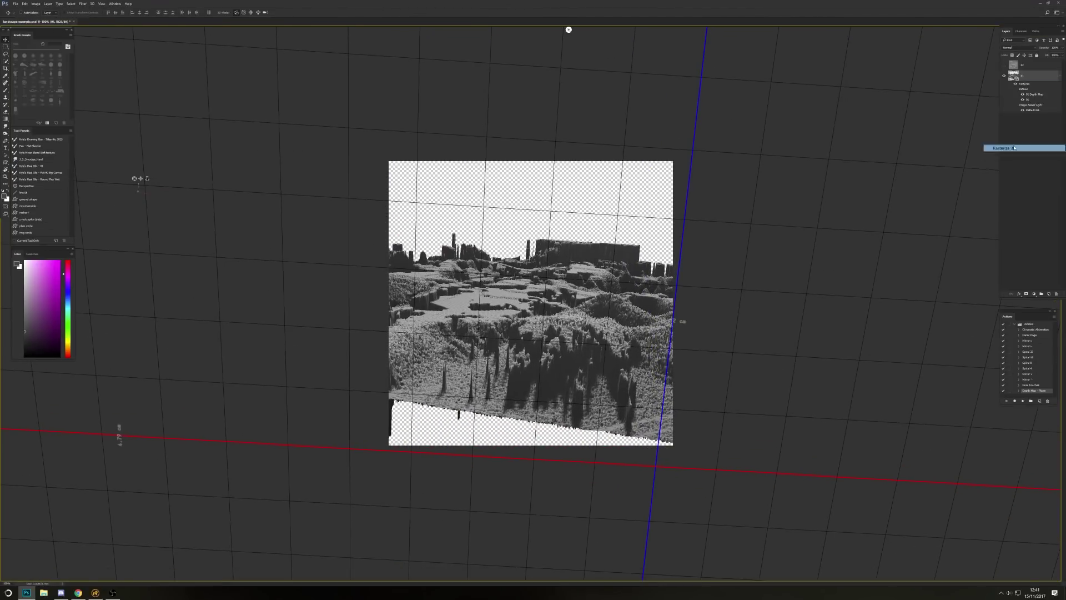
- Crop the upper and lower edges of the canvas to make a wide landscape frame
key("c")
left_click_drag(531, 162, 531, 186)
left_click_drag(530, 421, 535, 393)
key("Return")
- Add a new layer beneath the rasterized terrain, fill it with the foreground grey and brush in a cloudy sky
key("ctrl+shift+alt+n")
left_click_drag(1022, 71, 1012, 84)
key("b")
key("alt+BackSpace")
left_click_drag(422, 239, 655, 238)
mouse_move(547, 229)
left_mouse_down()
mouse_move(430, 232)
mouse_move(638, 261)
left_mouse_up()
- Add a new layer above the rasterized terrain and brush grey haze along the skyline and midground, erasing it partly over the mesa
left_click(1022, 71)
key("ctrl+shift+alt+n")
left_click(33, 56)
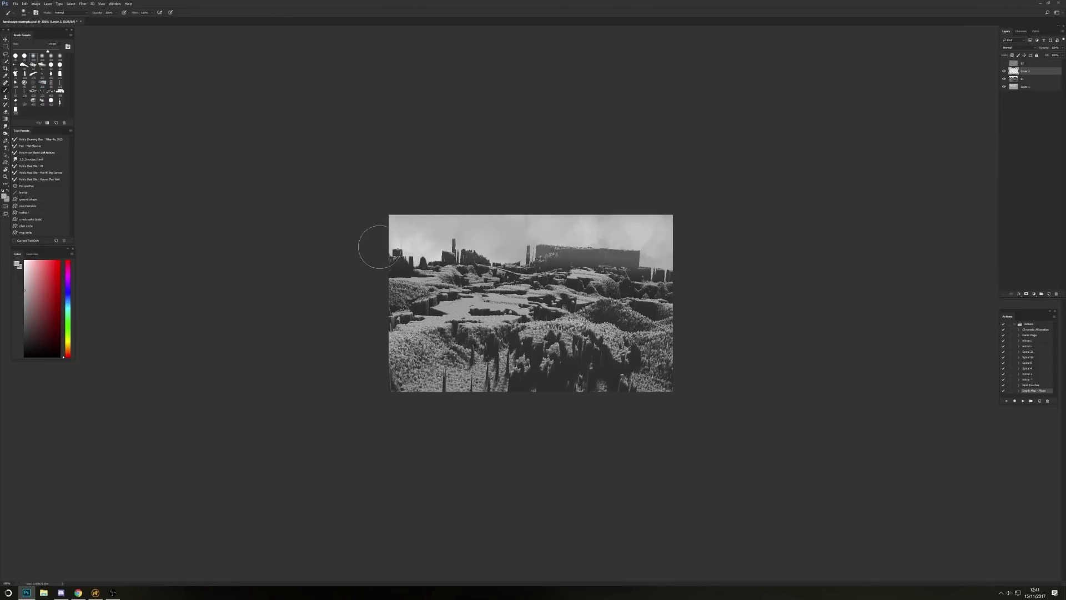
left_click_drag(434, 264, 787, 264)
key("e")
left_click_drag(541, 257, 639, 258)
key("b")
mouse_move(567, 275)
left_mouse_down()
mouse_move(505, 276)
mouse_move(508, 310)
left_mouse_up()
- Stamp all visible layers into a new layer and dodge the upper sky into a bright sun glow
key("ctrl+shift+alt+e")
key("o")
left_click_drag(492, 225, 542, 224)
- Brush over the distant towers on the skyline with greys sampled around them
key("b")
left_click(461, 246, "alt")
left_click(470, 256, "alt")
left_click_drag(475, 256, 484, 261)
left_click(499, 254, "alt")
- Paint broad dark shading over the foreground slopes with a much larger brush and check the composition mirrored
mouse_move(658, 299)
left_mouse_down()
mouse_move(558, 303)
mouse_move(639, 361)
mouse_move(692, 333)
left_mouse_up()
key("]")
key("]")
key("]")
key("]")
key("]")
key("]")
key("]")
key("]")
left_click(518, 226, "alt")
left_click(491, 328, "alt")
key("]")
key("]")
key("]")
key("]")
key("]")
mouse_move(510, 306)
left_mouse_down()
mouse_move(486, 308)
mouse_move(488, 341)
mouse_move(528, 327)
mouse_move(521, 344)
mouse_move(559, 336)
left_mouse_up()
key("ctrl+shift+h")
key("ctrl+shift+h")
- Shade the valley in front of the lake and soften the far terrain below the towers with sampled greys
left_click_drag(461, 329, 449, 327)
key("[")
key("[")
left_click(414, 295, "alt")
left_click_drag(394, 274, 408, 269)
left_click(405, 270, "alt")
- Undo the broad stroke over the skyline and brush a pale light shaft below the sun using sampled sky grey
mouse_move(455, 238)
left_mouse_down()
mouse_move(447, 257)
mouse_move(430, 257)
mouse_move(522, 256)
left_mouse_up()
key("ctrl+z")
left_click(496, 232, "alt")
mouse_move(488, 233)
left_mouse_down()
mouse_move(547, 228)
mouse_move(496, 261)
left_mouse_up()
left_click(518, 229, "alt")
- Retouch the horizon and midground in a mirrored view with finer brushes and sampled greys, and restore the orientation
key("[")
key("[")
key("[")
key("[")
key("[")
key("[")
key("[")
key("ctrl+shift+h")
left_click(542, 228, "alt")
left_click(493, 248, "alt")
key("bracketright")
key("bracketright")
key("bracketright")
key("h")
left_click(512, 277, "alt")
key("bracketleft")
key("bracketleft")
key("bracketleft")
left_click(417, 275, "alt")
- Merge the painted layers down into the terrain layer and brush shading over the foreground slope below the lake
key("ctrl+e")
key("ctrl+e")
mouse_move(449, 322)
left_mouse_down()
mouse_move(491, 324)
mouse_move(430, 347)
mouse_move(400, 336)
left_mouse_up()
key("comma")
key("comma")
key("comma")
key("comma")
key("comma")
key("comma")
key("comma")
key("bracketleft")
key("bracketleft")
key("bracketleft")
key("bracketleft")
key("bracketleft")
left_click(460, 314, "alt")
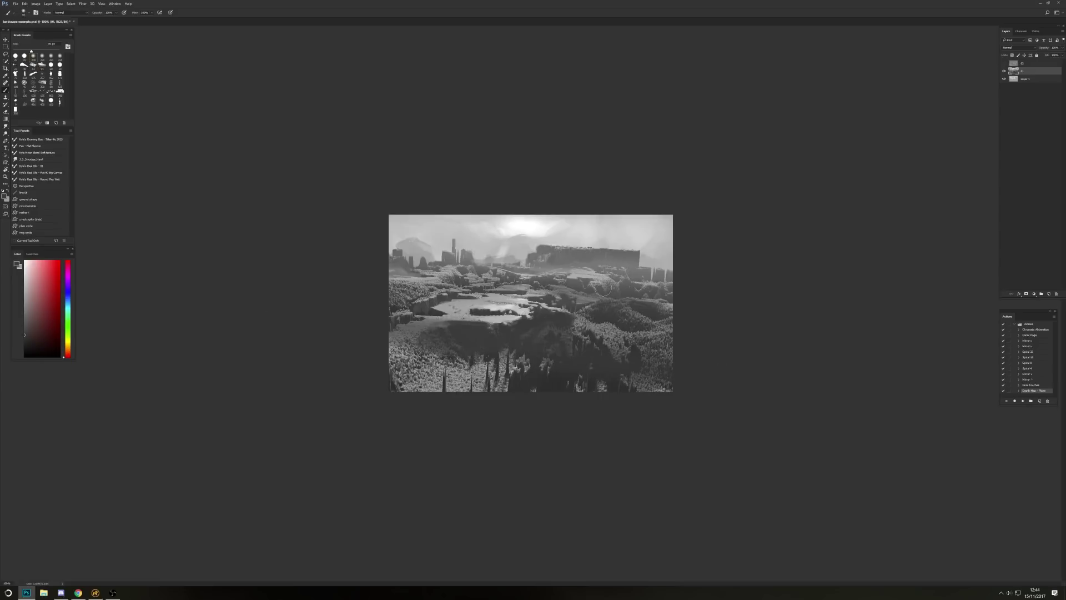
- Brush a wide band of soft grey mist across the horizon below the mesa and check the canvas mirrored
left_click(510, 268, "alt")
key("bracketright")
key("bracketright")
key("bracketright")
key("bracketright")
key("bracketright")
key("bracketright")
left_click_drag(489, 267, 639, 266)
key("bracketright")
key("bracketright")
key("h")
key("h")
- Load an additional brush set into the brush presets and choose a different brush from the extended list
left_click(66, 29)
left_click(17, 38)
left_click(81, 35)
left_click(104, 134)
double_click(105, 198)
mouse_move(71, 64)
left_mouse_down()
mouse_move(81, 86)
mouse_move(72, 78)
left_mouse_up()
left_click(42, 79)
- Add a new layer above the terrain and begin painting atmosphere on it, checking the canvas mirrored
key("ctrl+shift+alt+n")
left_click(558, 283)
key("ctrl+shift+h")
key("e")
key("b")
left_click(51, 113)
left_click(522, 224, "alt")
key("ctrl+shift+h")
- Paint clouds around the sun glow with sampled sky tones and erase parts of them along the sky and horizon
left_click(561, 208)
key("e")
mouse_move(416, 223)
left_mouse_down()
mouse_move(550, 207)
mouse_move(744, 274)
left_mouse_up()
key("b")
left_click(521, 227, "alt")
left_click_drag(522, 236, 500, 240)
- Paint bright water highlights on the lake with a much smaller brush
key("[")
key("[")
key("[")
key("[")
key("[")
key("[")
key("[")
key("[")
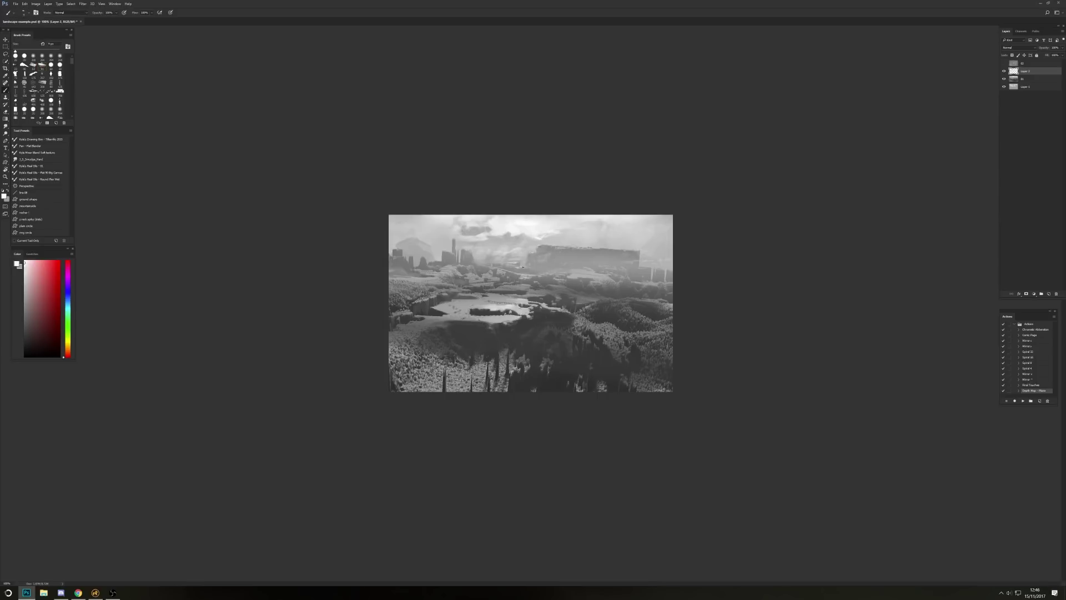
left_click_drag(503, 308, 522, 299)
- Mirror the canvas and paint soft haze along the horizon near the distant plateau with sampled greys and a larger brush
key("ctrl+shift+h")
left_click(415, 263, "alt")
key("]")
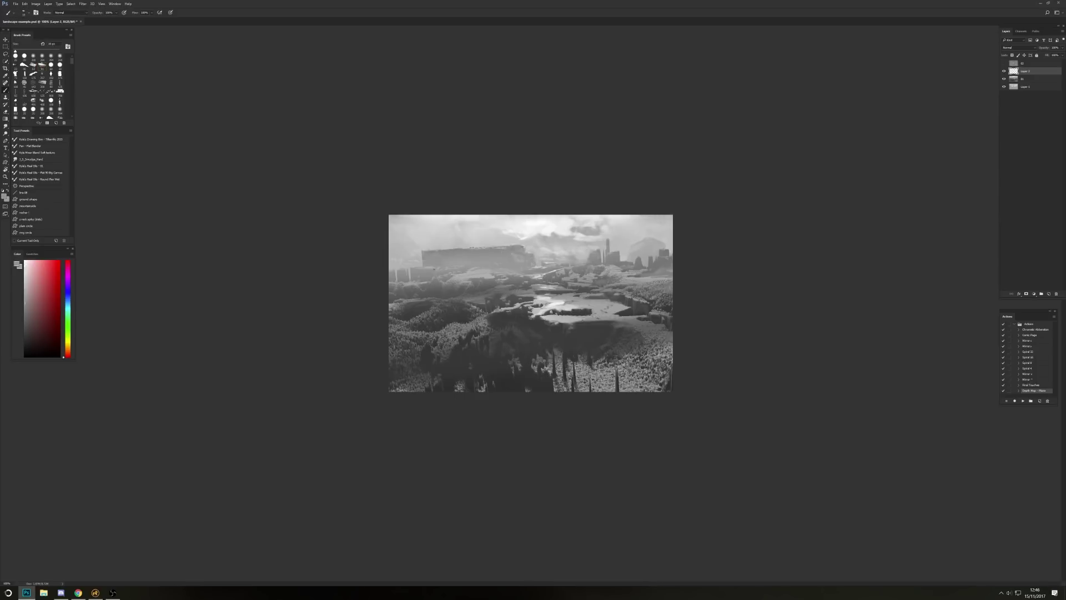
left_click(396, 280, "alt")
left_click(461, 266, "alt")
key("]")
key("]")
key("]")
key("]")
key("]")
left_click_drag(479, 265, 493, 267)
- Enlarge the brush and paint a broad bright cloud in the sky above the horizon
left_click(497, 269, "alt")
key("]")
key("]")
key("]")
key("]")
key("]")
key("]")
mouse_move(533, 230)
left_mouse_down()
mouse_move(472, 222)
mouse_move(558, 217)
left_mouse_up()
- Paint over parts of the foreground forest with sampled dark and mid greys, varying the brush size
left_click(548, 381, "alt")
key("bracketright")
key("bracketright")
key("bracketright")
key("bracketright")
left_click(633, 366, "alt")
key("bracketleft")
key("bracketleft")
key("bracketleft")
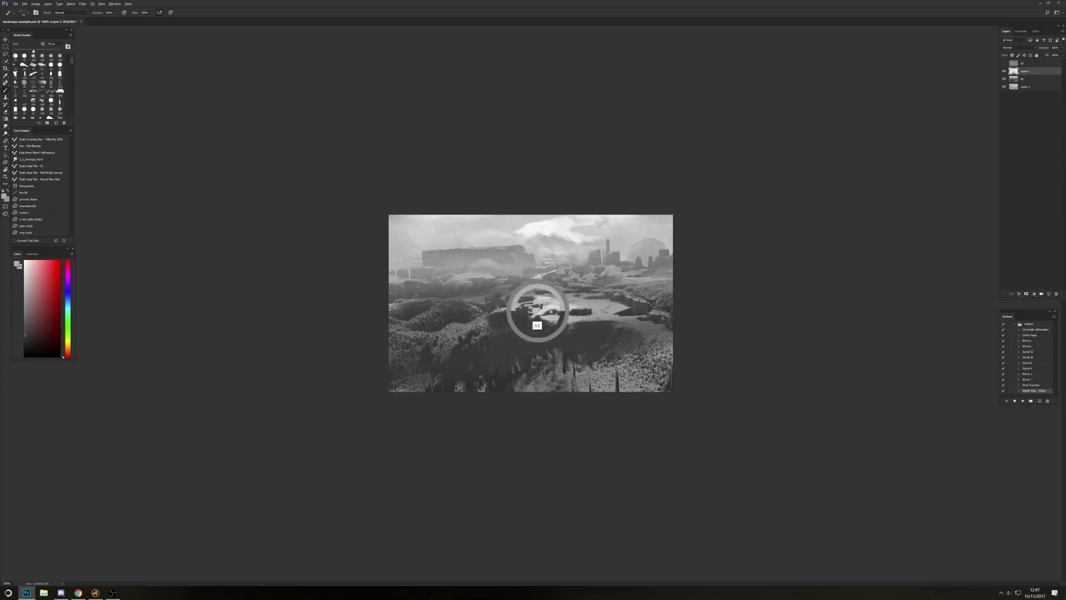
- Paint soft mist over the foreground forest with sampled greys and different brush presets, checking the canvas mirrored
left_click(603, 250, "alt")
left_click(43, 65)
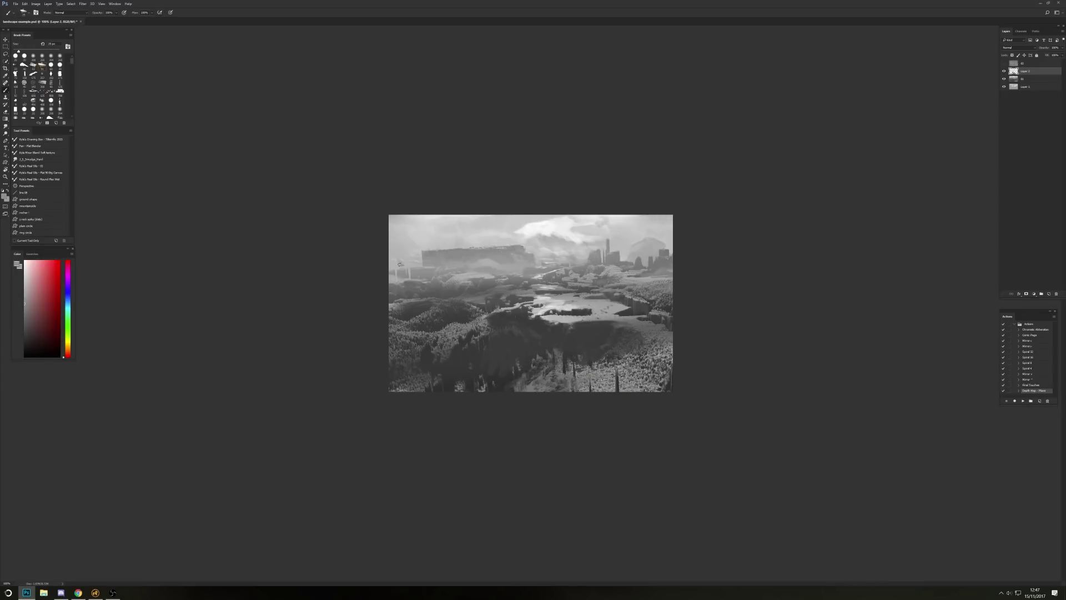
left_click(559, 256, "alt")
left_click(586, 260, "alt")
key("ctrl+shift+h")
left_click(42, 101)
key("bracketright")
left_click_drag(534, 350, 757, 343)
key("ctrl+z")
key("ctrl+shift+h")
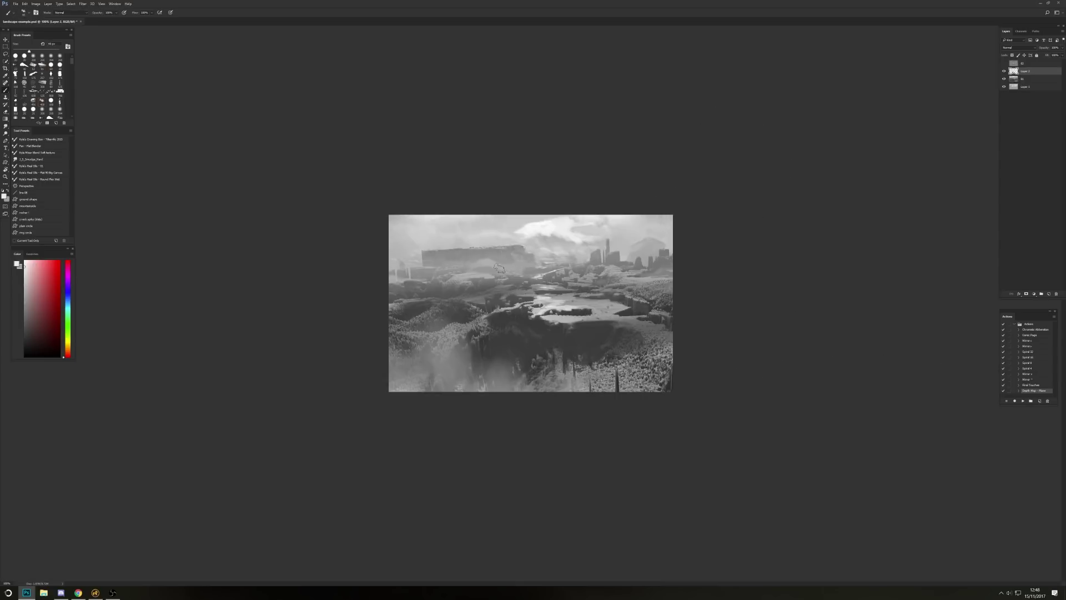
- Paint over the terrain beside the lake, merge the layer down and darken the bottom foreground with the Burn tool
key("bracketright")
left_click_drag(644, 301, 669, 295)
key("ctrl+e")
key("ctrl+alt+shift+e")
right_click(5, 133)
left_click(25, 140)
mouse_move(669, 386)
left_mouse_down()
mouse_move(633, 387)
mouse_move(664, 336)
mouse_move(593, 388)
mouse_move(636, 372)
mouse_move(644, 383)
mouse_move(549, 387)
left_mouse_up()
- Add a new layer and paint sampled greys over the lower foreground with a smaller brush at full opacity
key("b")
left_click(462, 322)
key("ctrl+z")
key("ctrl+alt+shift+n")
key("0")
left_click(519, 357, "alt")
left_click(628, 376, "alt")
key("bracketleft")
key("bracketleft")
key("bracketleft")
key("bracketleft")
key("bracketleft")
left_click(643, 352, "alt")
left_click(637, 351, "alt")
left_click(644, 378, "alt")
- Mirror the canvas, paint a dark cliff along the canvas edge and bottom foreground, and merge the layer down
key("F2")
left_click_drag(395, 303, 413, 372)
left_click_drag(493, 386, 456, 364)
mouse_move(522, 377)
left_mouse_down()
mouse_move(486, 358)
mouse_move(531, 378)
left_mouse_up()
key("ctrl+e")
- Paint swirling light mist at the foot of the dark foreground cliff with sampled greys
key("r")
key("b")
left_click(522, 367, "alt")
key("bracketleft")
key("bracketleft")
left_click_drag(422, 359, 458, 372)
mouse_move(450, 356)
left_mouse_down()
mouse_move(483, 375)
mouse_move(530, 374)
left_mouse_up()
left_click(502, 358, "alt")
- Refine the distant plateau and horizon with a much smaller brush and sampled light tones, checking the canvas mirrored
left_click(555, 316, "alt")
key("bracketleft")
key("bracketleft")
key("bracketleft")
key("bracketleft")
key("bracketleft")
key("bracketleft")
key("bracketleft")
key("ctrl+shift+h")
key("ctrl+shift+h")
left_click(542, 251, "alt")
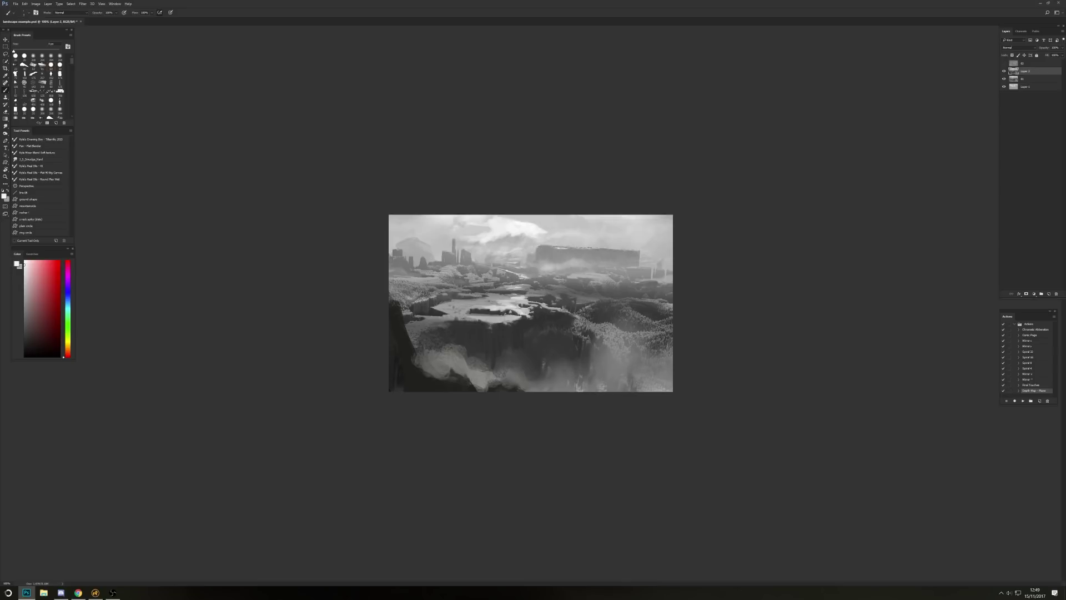
key("ctrl+shift+h")
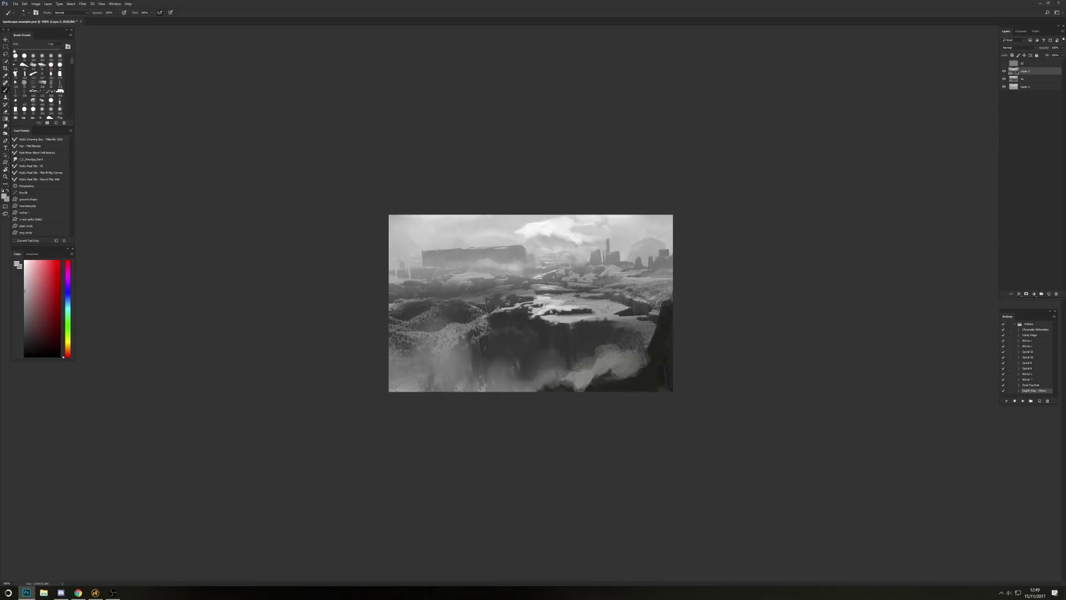
- Paint a sharp cliff edge and dark rock face below the lake using sampled tones and a different brush preset
left_click(481, 315, "alt")
left_click_drag(565, 314, 525, 307)
scroll(42, 86, "down", 3)
left_click(51, 88)
left_click(594, 324, "alt")
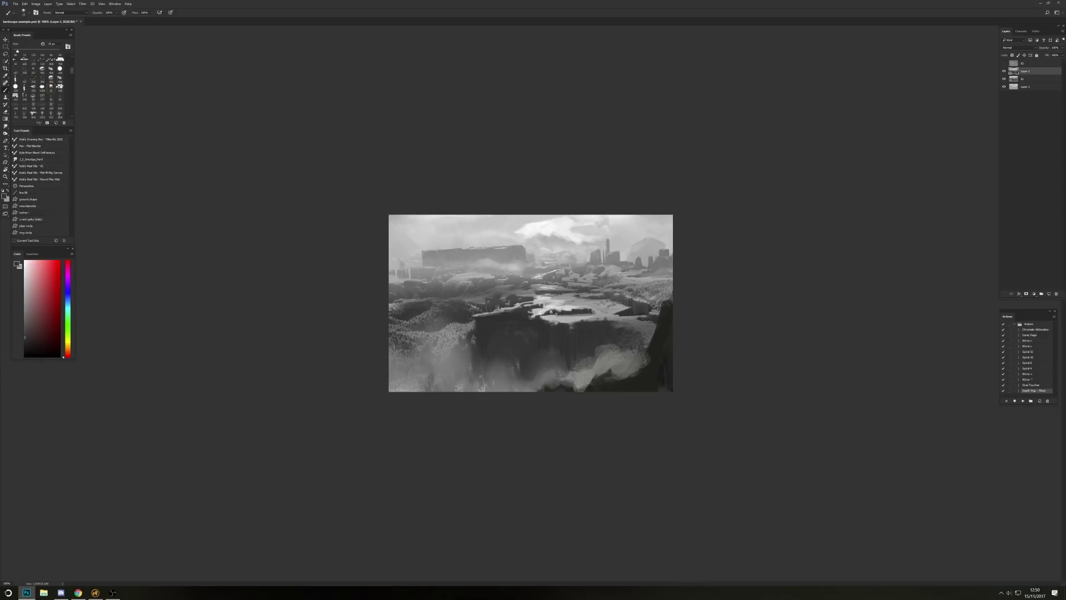
key("bracketright")
- Add a new layer and paint dark rocks into the foreground mist with sampled greys and a smaller brush
left_click(28, 199)
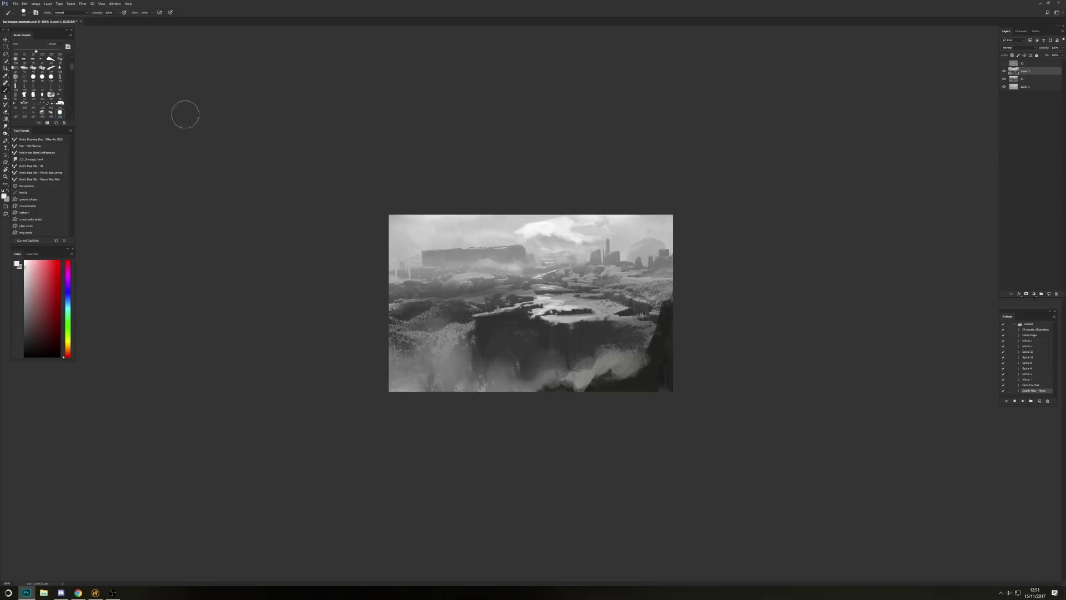
left_click(618, 361, "alt")
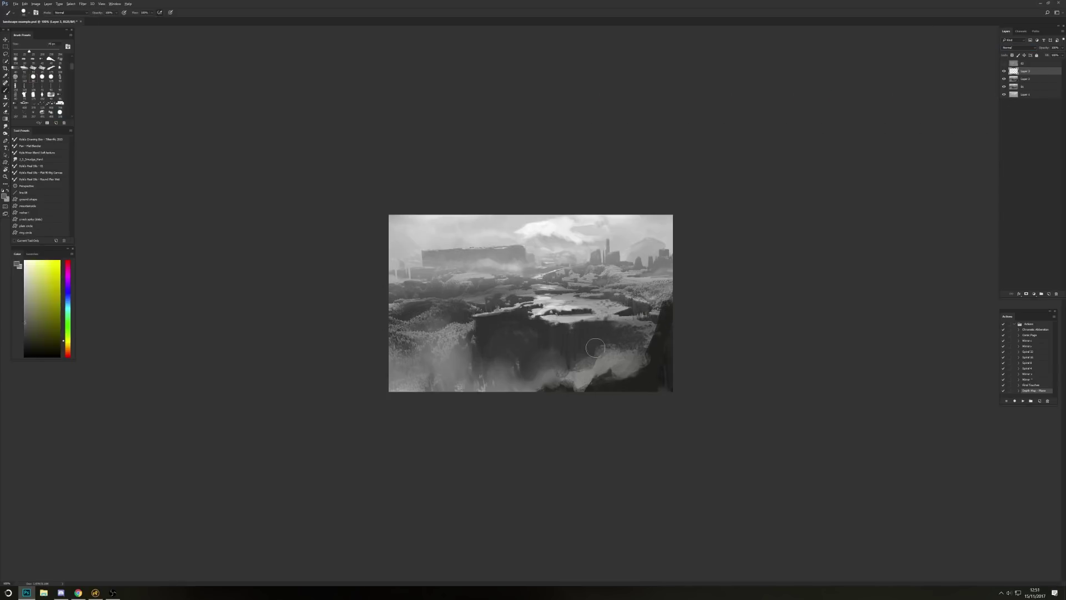
left_click(42, 69)
key("bracketleft")
mouse_move(646, 357)
left_mouse_down()
mouse_move(540, 399)
mouse_move(597, 341)
mouse_move(550, 331)
mouse_move(583, 355)
left_mouse_up()
left_click(589, 372, "alt")
left_click(601, 351, "alt")
left_click(565, 358, "alt")
key("shift+comma")
left_click(568, 352, "alt")
left_click(589, 349, "alt")
- Undo the corner stroke and sharpen the vertical edge of the cliff below the lake with sampled greys
left_click_drag(391, 361, 411, 390)
key("ctrl+z")
left_click(467, 333, "alt")
left_click_drag(476, 349, 469, 318)
key("bracketleft")
key("bracketleft")
key("bracketleft")
key("bracketleft")
key("F4")
left_click(503, 319, "alt")
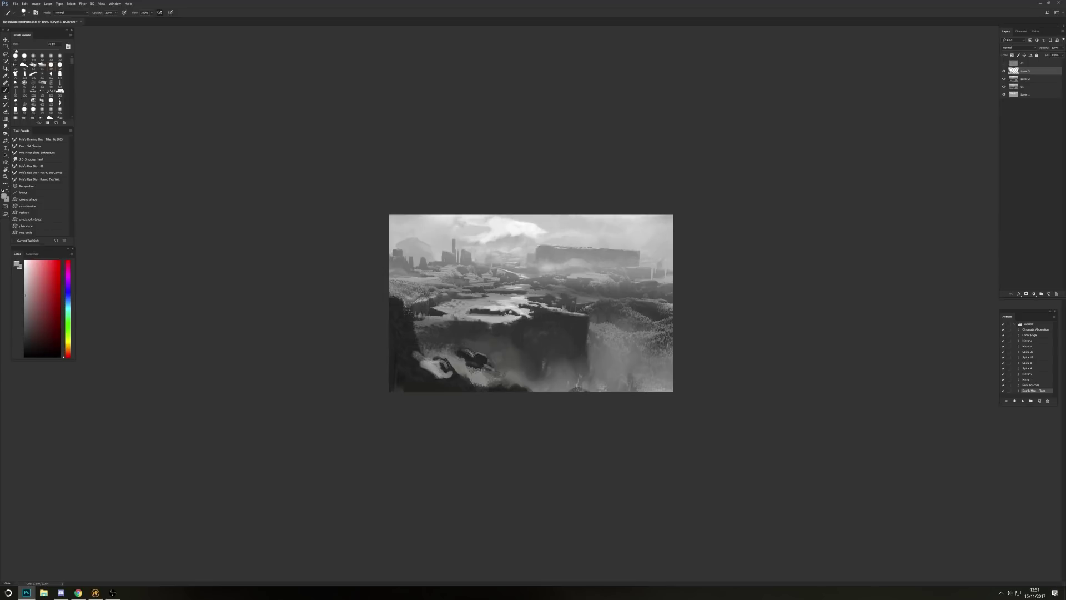
- Paint dark land along the far shore of the lake with a smaller brush, checking the canvas mirrored
key("h")
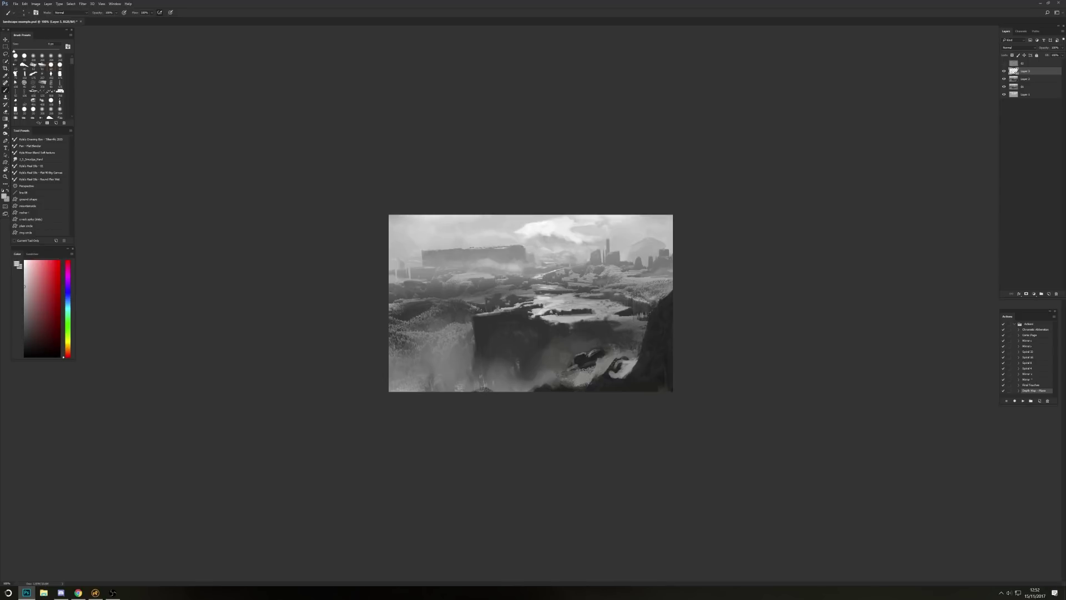
key("bracketleft")
key("bracketleft")
left_click(534, 298, "alt")
left_click_drag(524, 300, 567, 296)
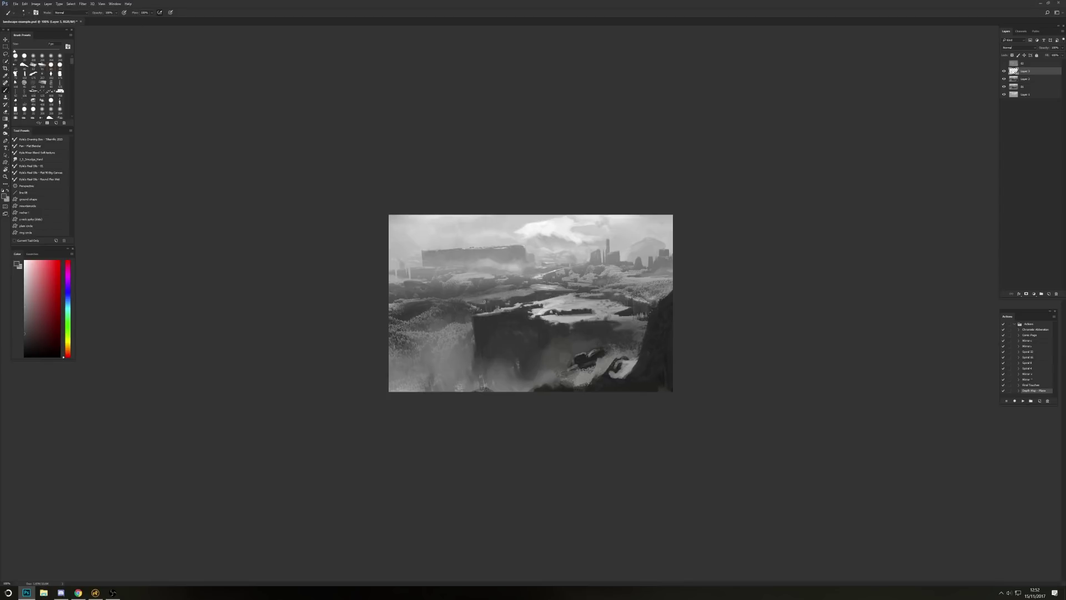
key("h")
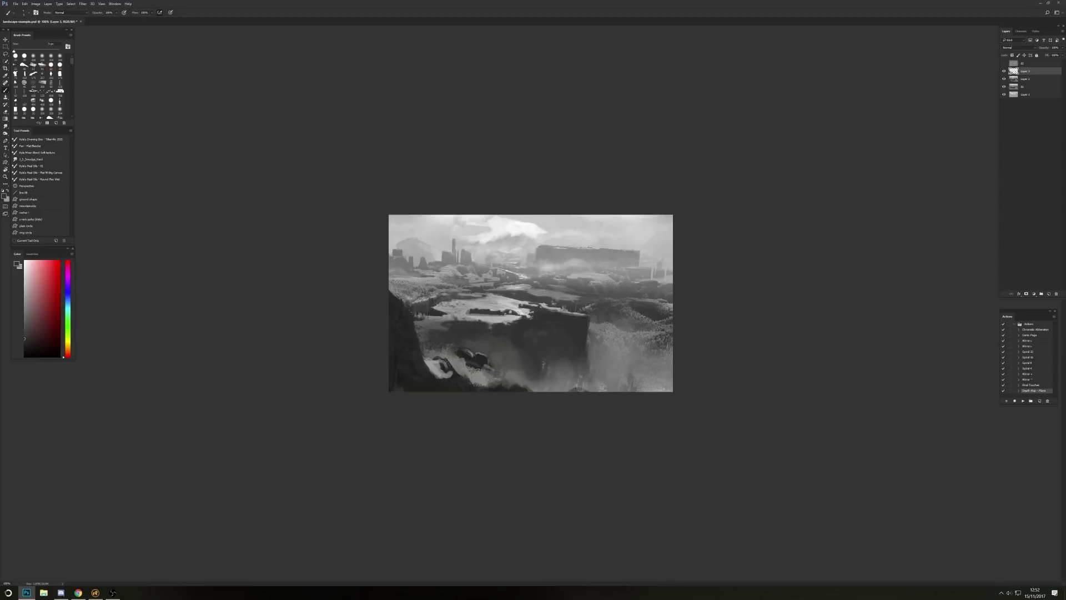
- Paint over the large bright cloud with softer sampled sky tones using a different brush
left_click(420, 254, "alt")
key("h")
left_click(33, 57)
left_click(527, 227, "alt")
left_click_drag(489, 222, 581, 219)
- Shrink the brush and paint small bright vertical accents on the distant structures beside the plateau
key("bracketleft")
key("bracketleft")
key("bracketleft")
key("bracketleft")
key("bracketleft")
key("bracketleft")
key("bracketleft")
key("bracketleft")
key("bracketleft")
key("bracketleft")
key("bracketleft")
key("bracketleft")
key("bracketright")
key("bracketright")
key("bracketright")
key("bracketright")
key("bracketright")
left_click_drag(376, 261, 415, 266)
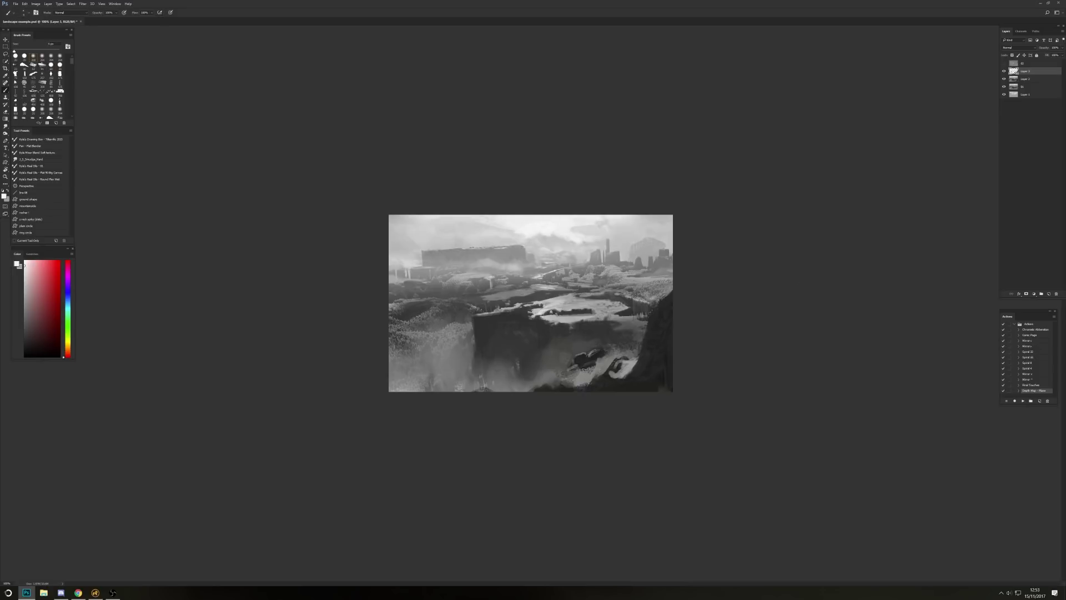
- Paint over the small dark islands on the lake with sampled greys and a larger brush, checking the canvas mirrored
key("h")
left_click(552, 254, "alt")
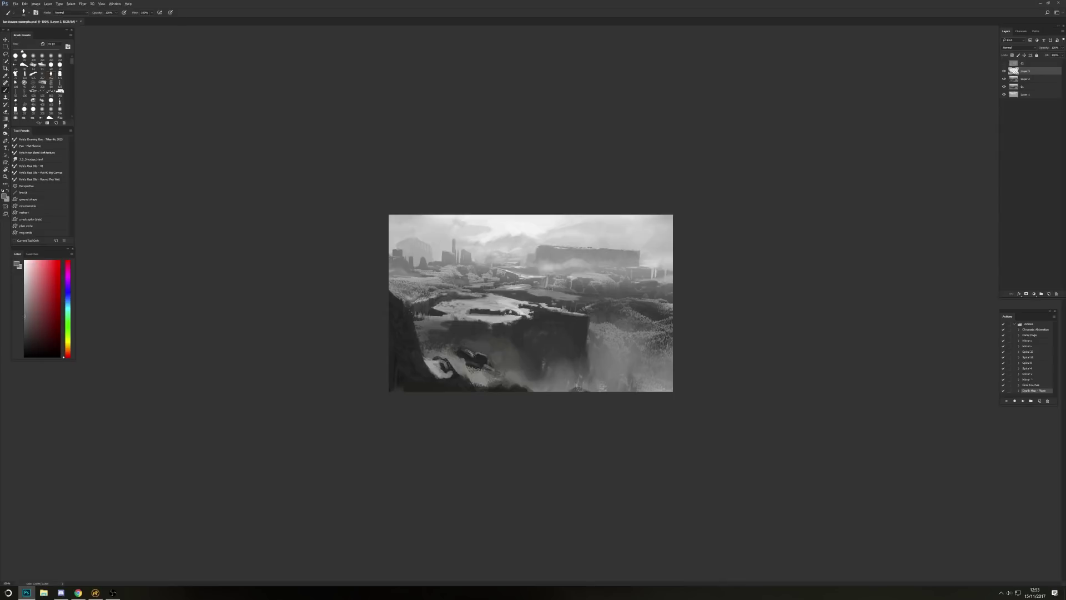
left_click(482, 320, "alt")
key("bracketright")
key("bracketright")
left_click_drag(468, 311, 497, 314)
key("h")
left_click(513, 346, "alt")
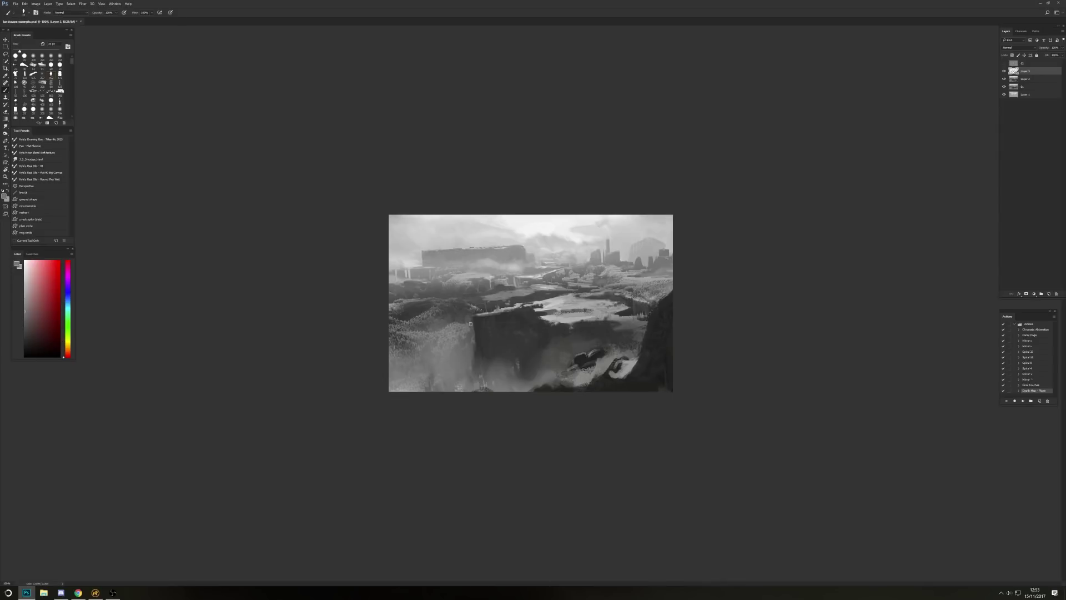
- Enlarge the brush and paint flat grey over the speckled foreground slope, adding a dark patch near its lower edge and checking the canvas mirrored
key("bracketright")
key("bracketright")
key("bracketright")
key("bracketright")
key("bracketright")
key("bracketright")
key("bracketright")
left_click_drag(442, 373, 436, 387)
left_click(409, 376)
key("h")
key("h")
- Add more small dark patches to the pale foreground slope, sampling greys from the landscape, enlarging the brush and checking the canvas mirrored
left_click(433, 379, "alt")
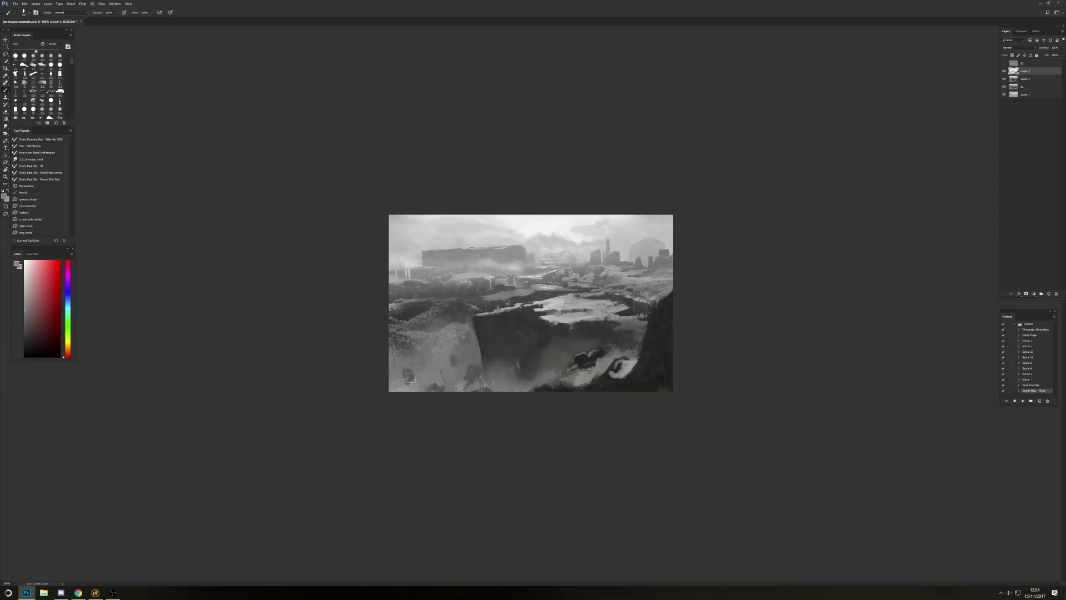
left_click(495, 285, "alt")
key("h")
key("h")
left_click(569, 274, "alt")
key("bracketright")
key("bracketright")
key("bracketright")
- Merge the painted layer into the layer below and switch to the dodge/burn tool, checking the canvas mirrored
key("ctrl+e")
key("o")
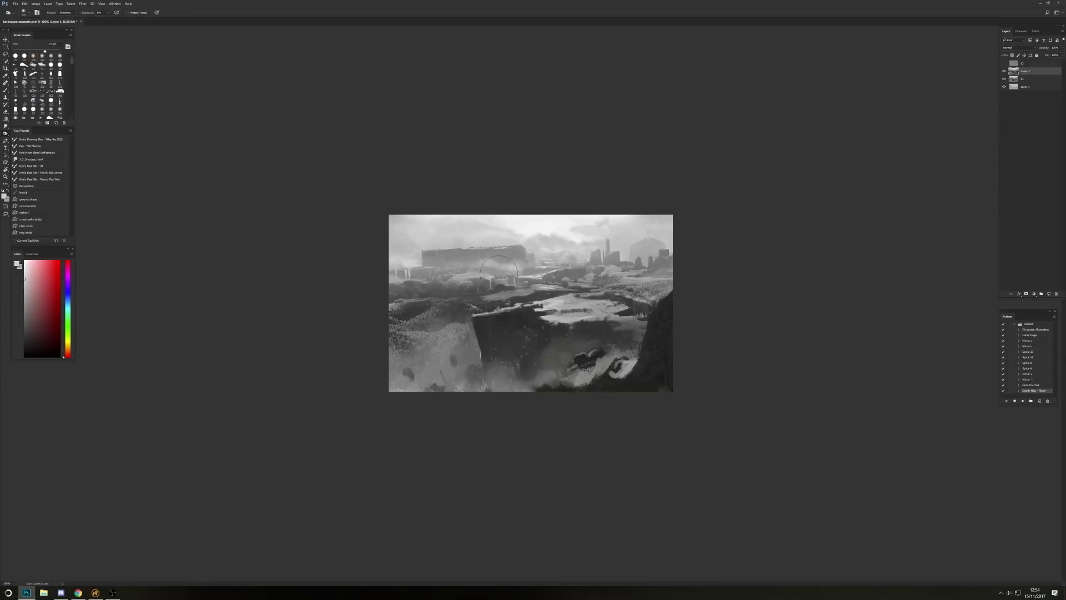
key("h")
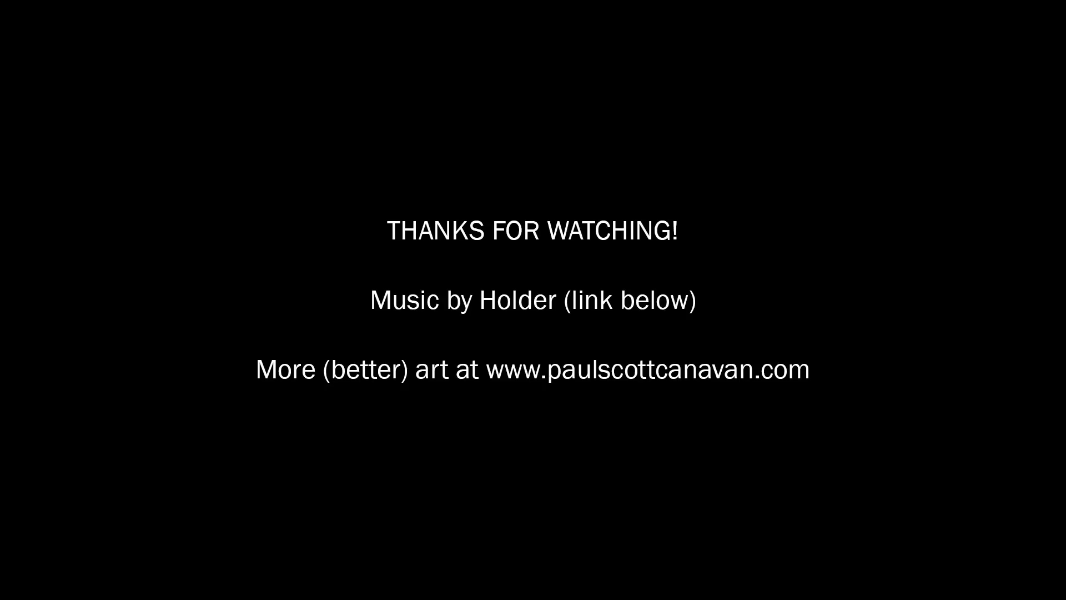